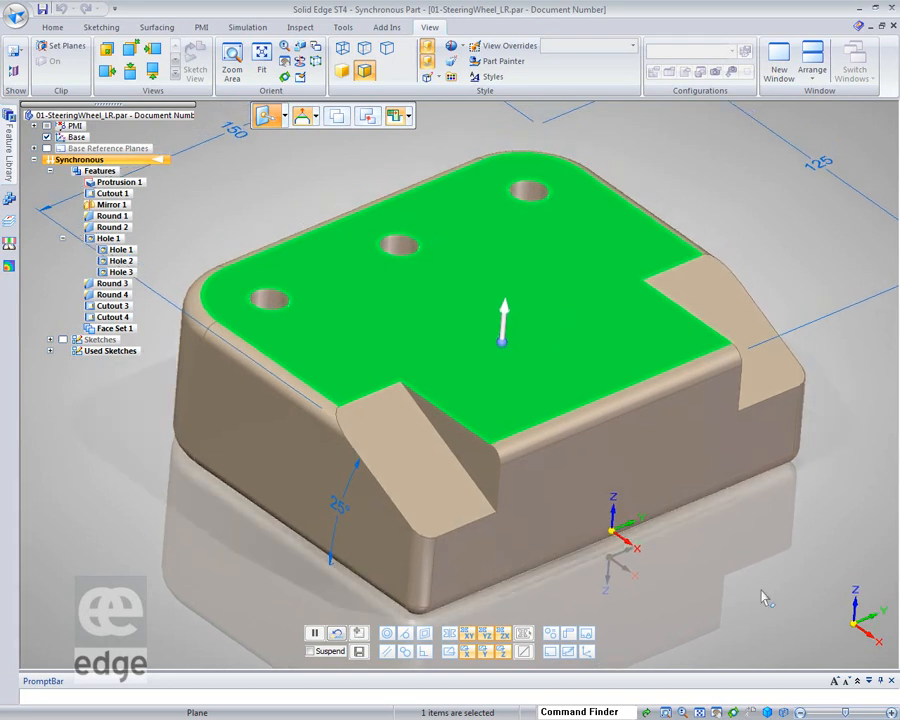
Move the block's top face upward by 12 mm with the steering wheel
{"action": "middle_click_drag", "start_coordinate": [762, 591], "coordinate": [760, 597], "text": "shift"}
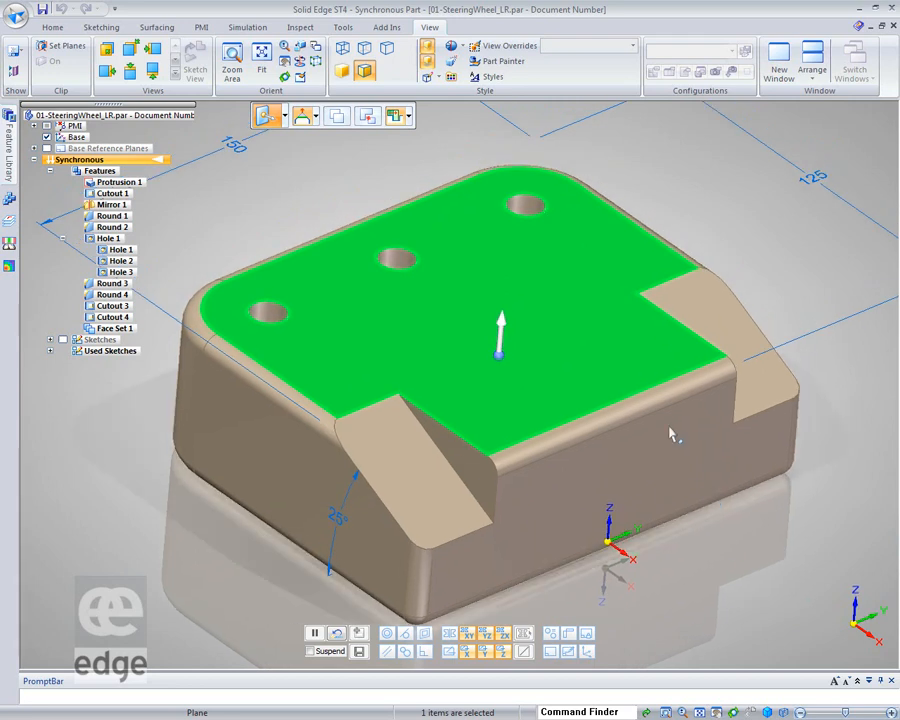
{"action": "left_click", "coordinate": [499, 338]}
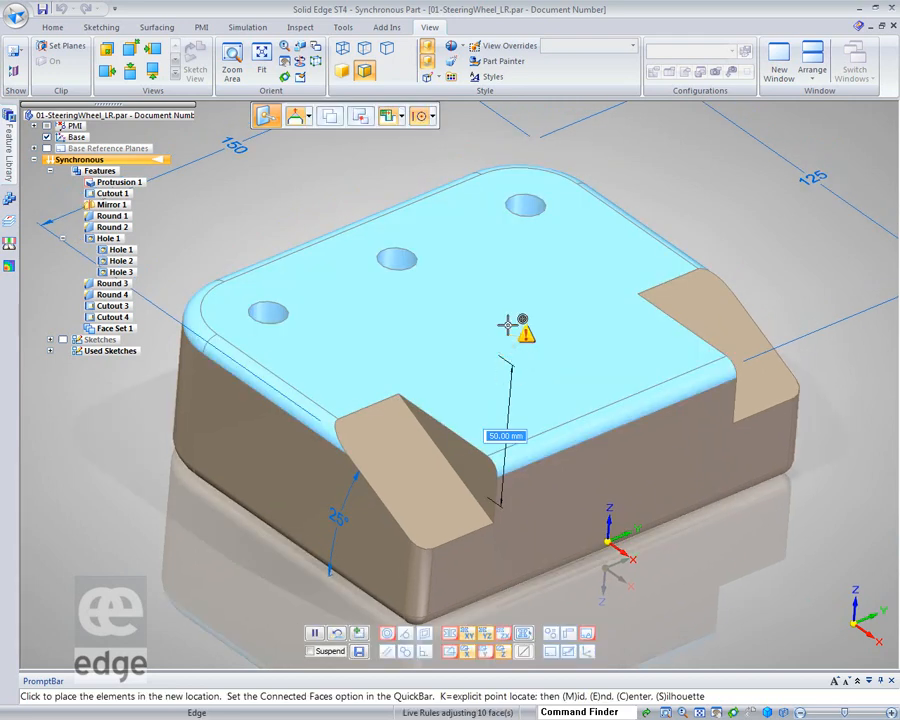
{"action": "left_click", "coordinate": [505, 342]}
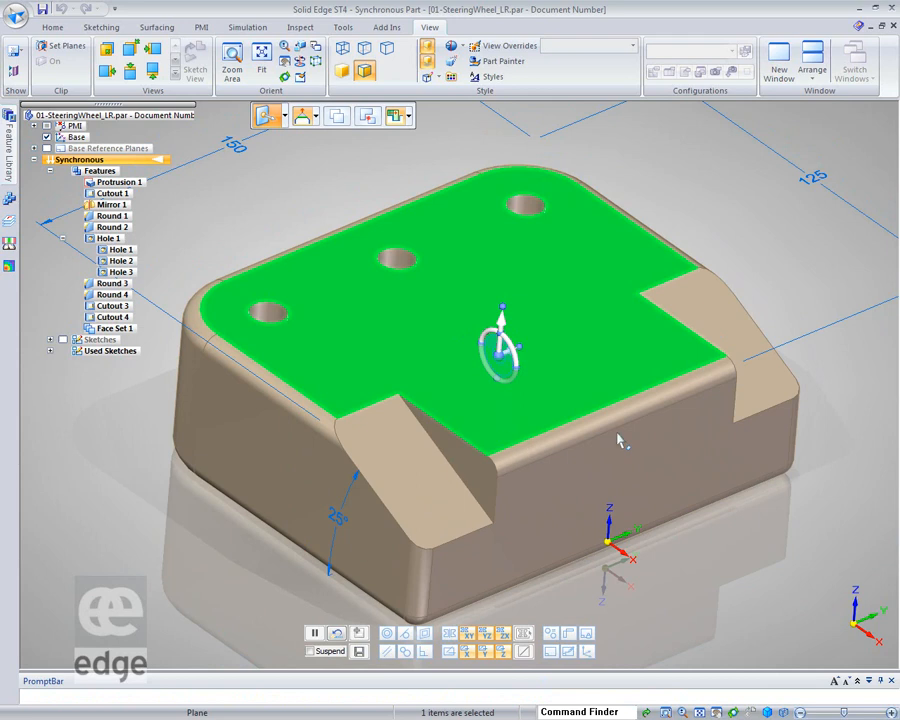
{"action": "left_click", "coordinate": [506, 316]}
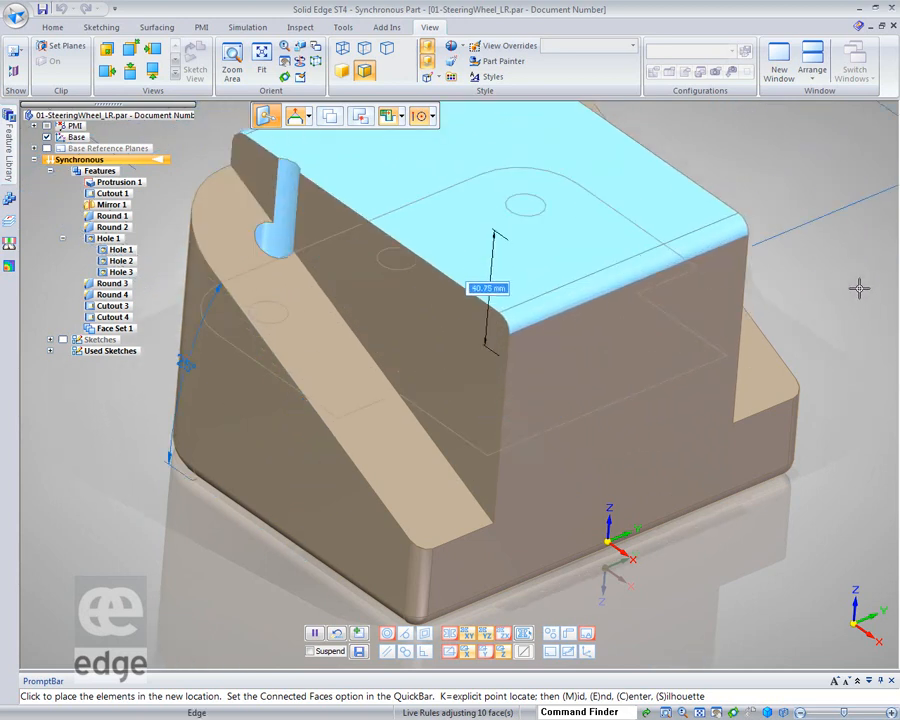
{"action": "middle_click_drag", "start_coordinate": [868, 326], "coordinate": [840, 369]}
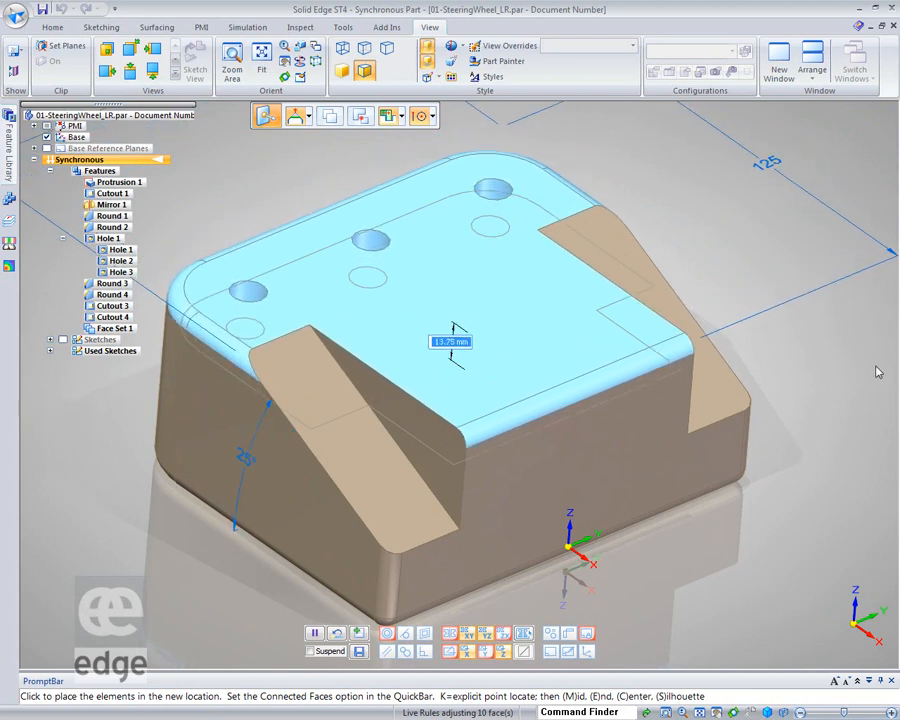
{"action": "type", "text": "12"}
{"action": "key", "text": "Return"}
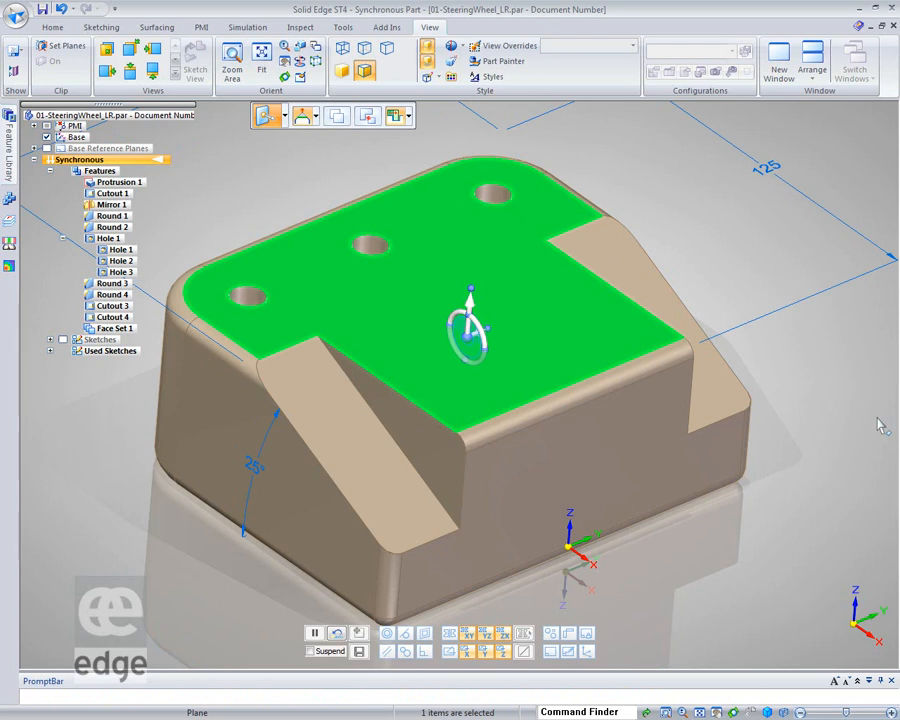
{"action": "left_click", "coordinate": [872, 490]}
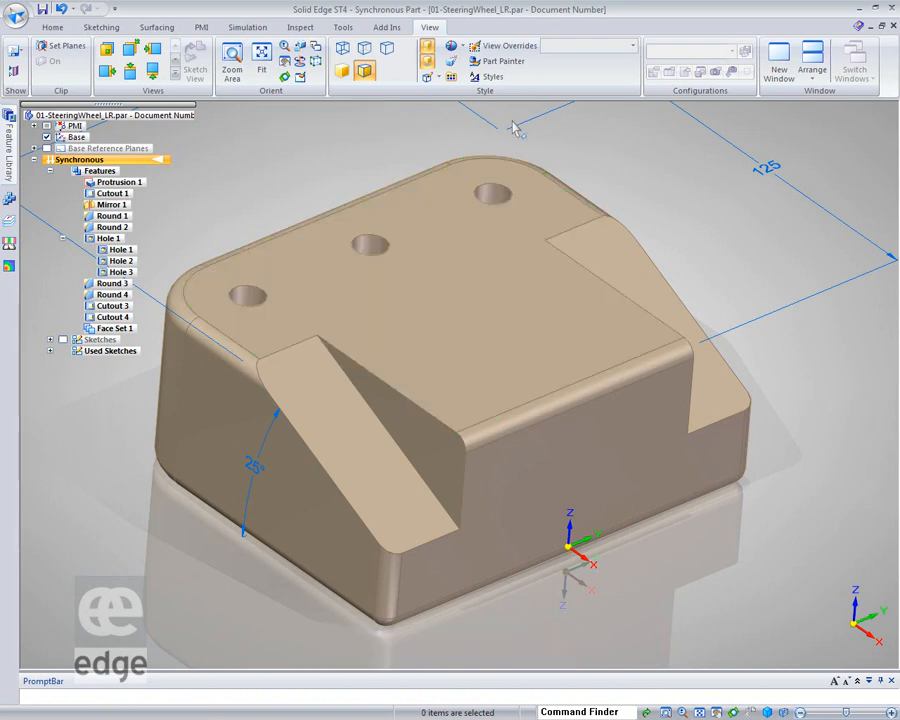
Add a Smart Dimension for the block's overall height between its top and bottom and place it beside the block
{"action": "left_click", "coordinate": [46, 27]}
{"action": "left_click", "coordinate": [384, 60]}
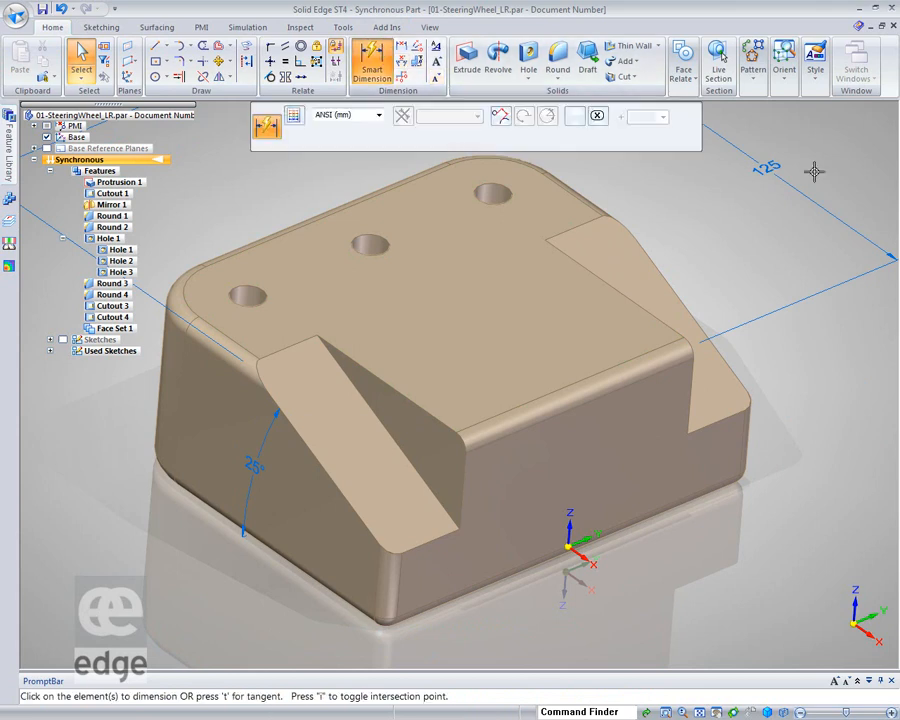
{"action": "left_click", "coordinate": [680, 346]}
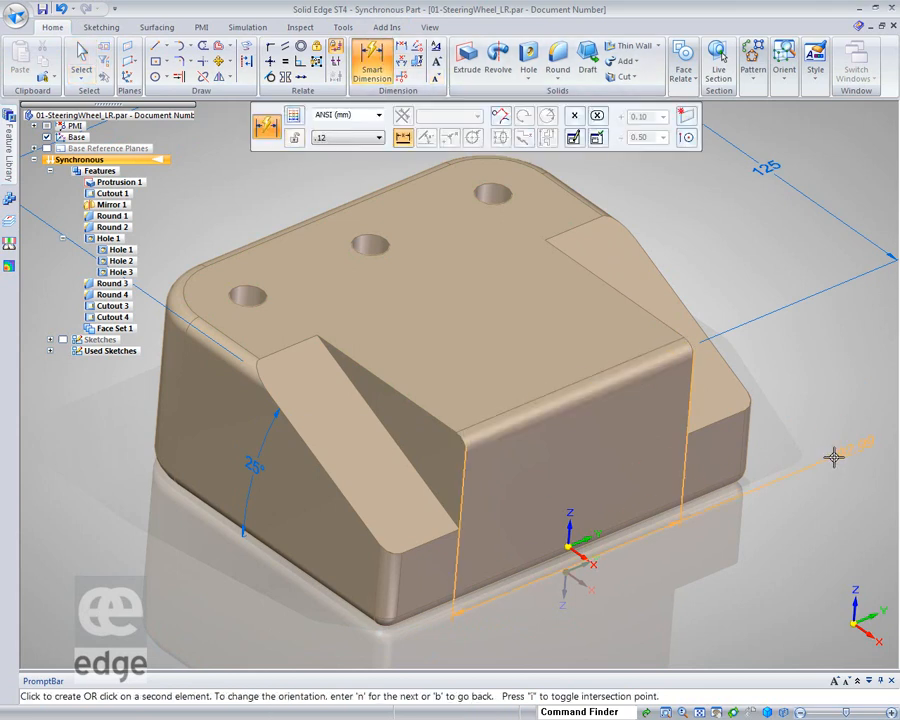
{"action": "middle_click_drag", "start_coordinate": [829, 450], "coordinate": [829, 452]}
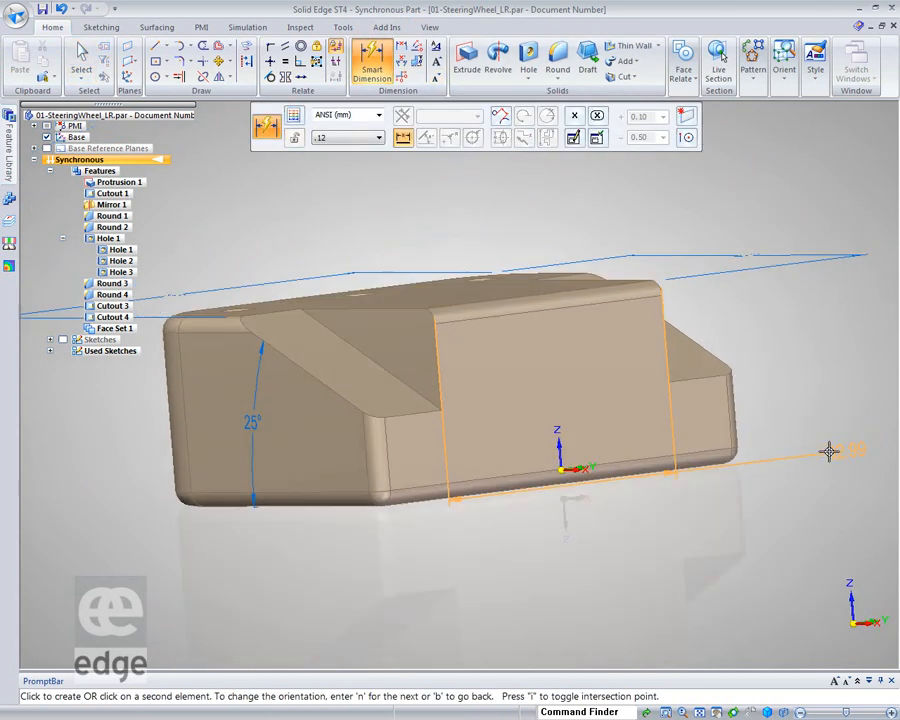
{"action": "left_click", "coordinate": [708, 451]}
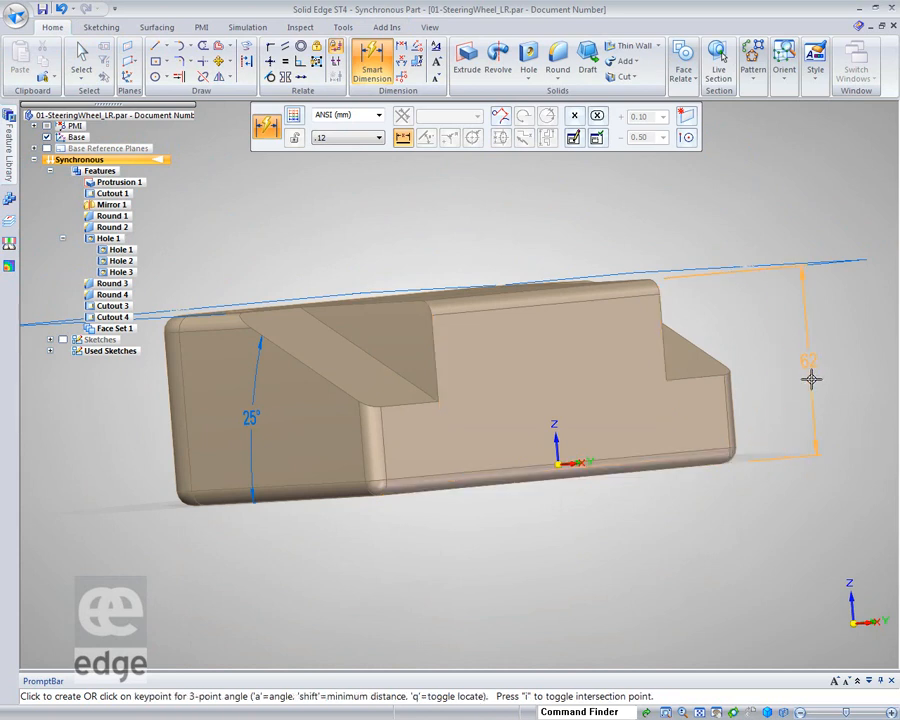
{"action": "middle_click_drag", "start_coordinate": [820, 374], "coordinate": [849, 405]}
{"action": "left_click", "coordinate": [850, 395]}
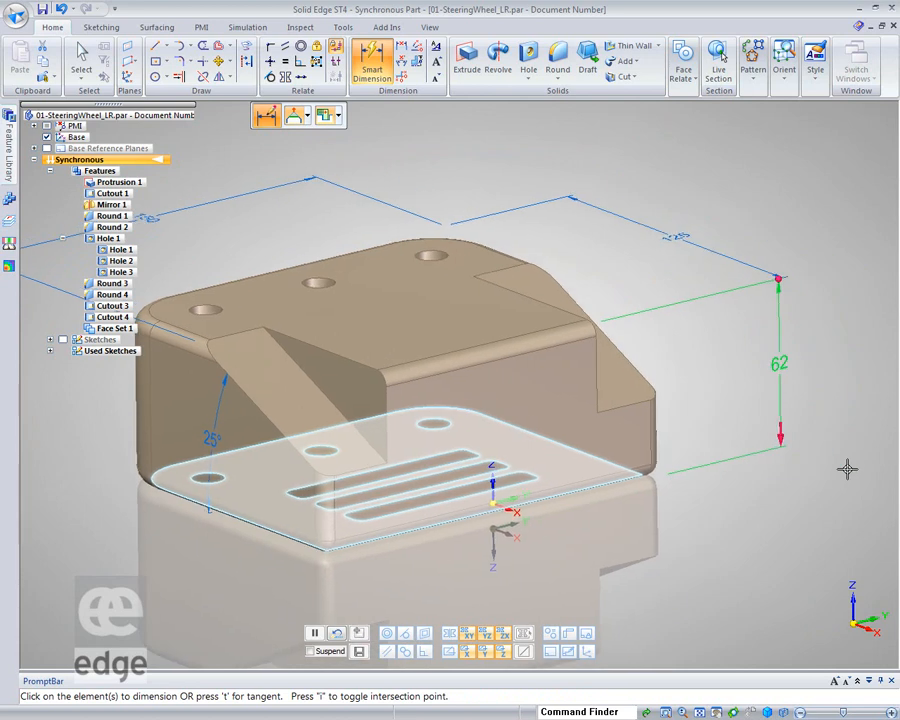
Set the block's height dimension to 66 mm so that the top face moves and the bottom stays fixed
{"action": "left_click", "coordinate": [782, 402]}
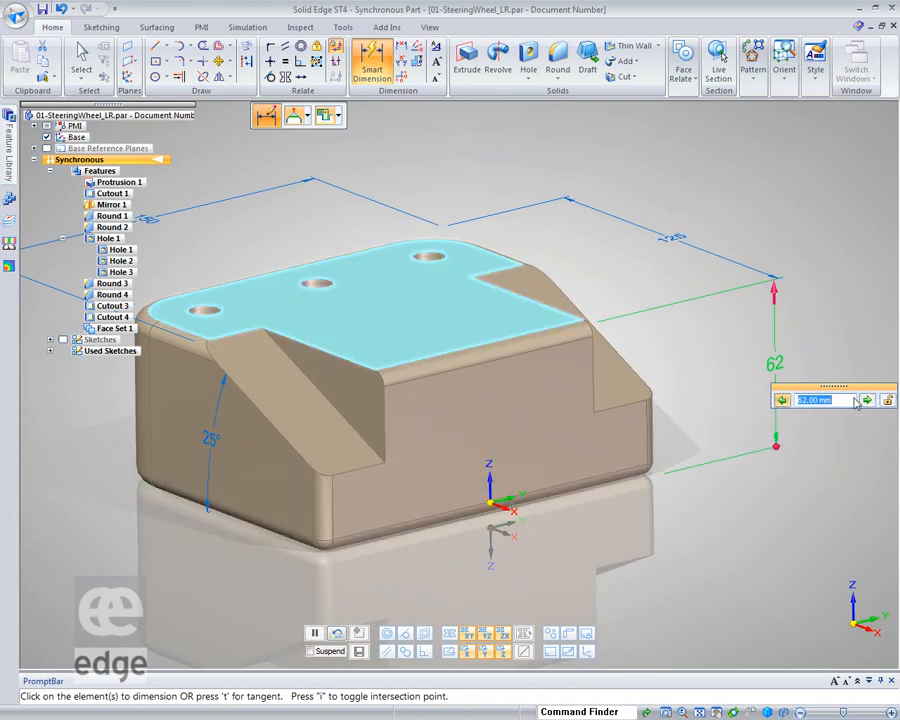
{"action": "scroll", "coordinate": [822, 404], "scroll_direction": "up", "scroll_amount": 6}
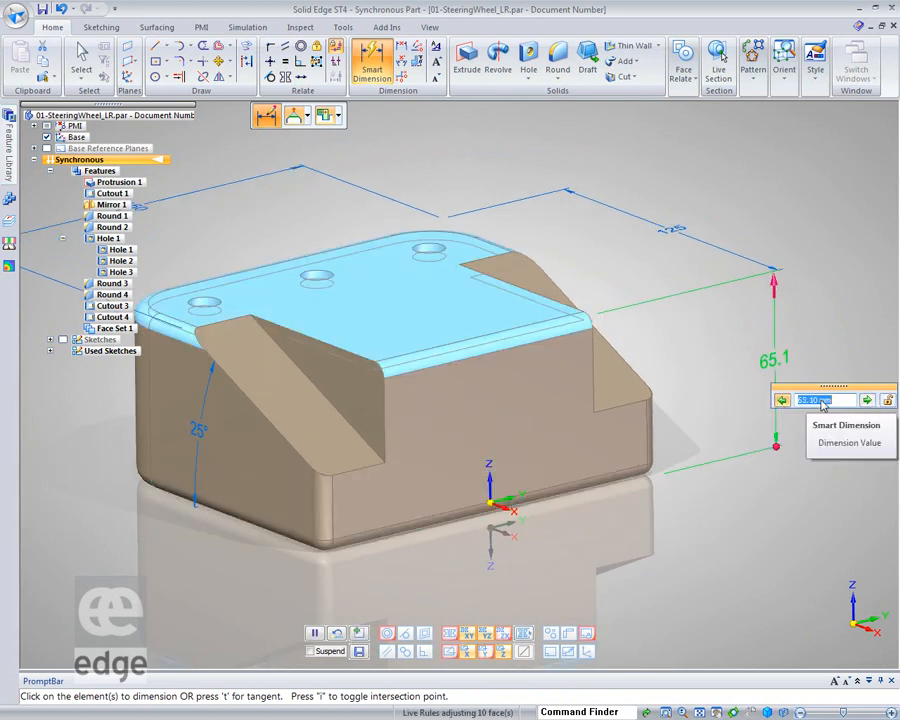
{"action": "scroll", "coordinate": [822, 404], "scroll_direction": "down", "scroll_amount": 1}
{"action": "scroll", "coordinate": [822, 404], "scroll_direction": "up", "scroll_amount": 1}
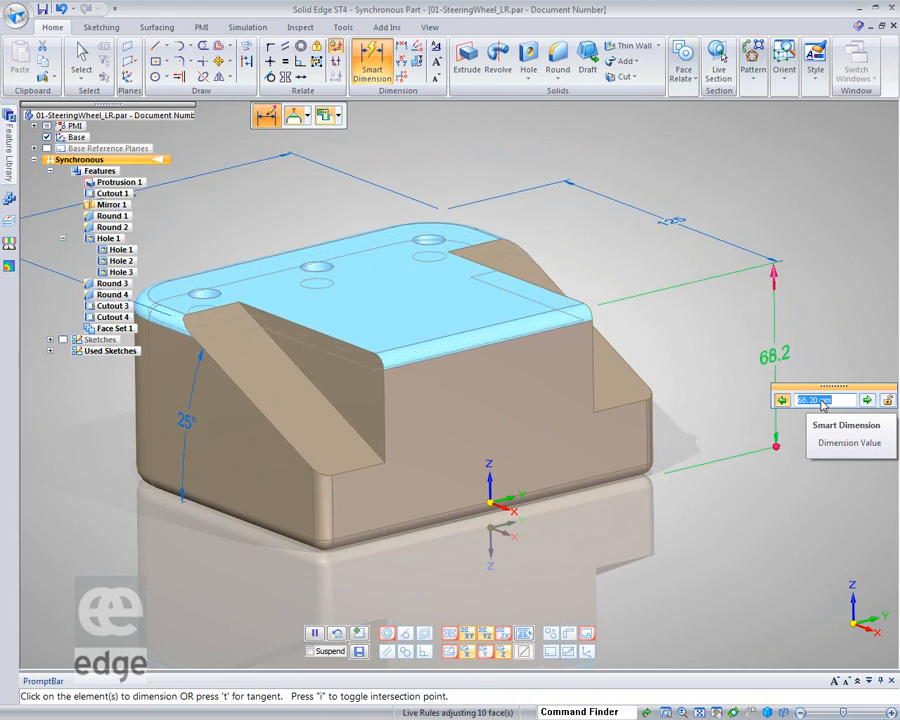
{"action": "type", "text": "6"}
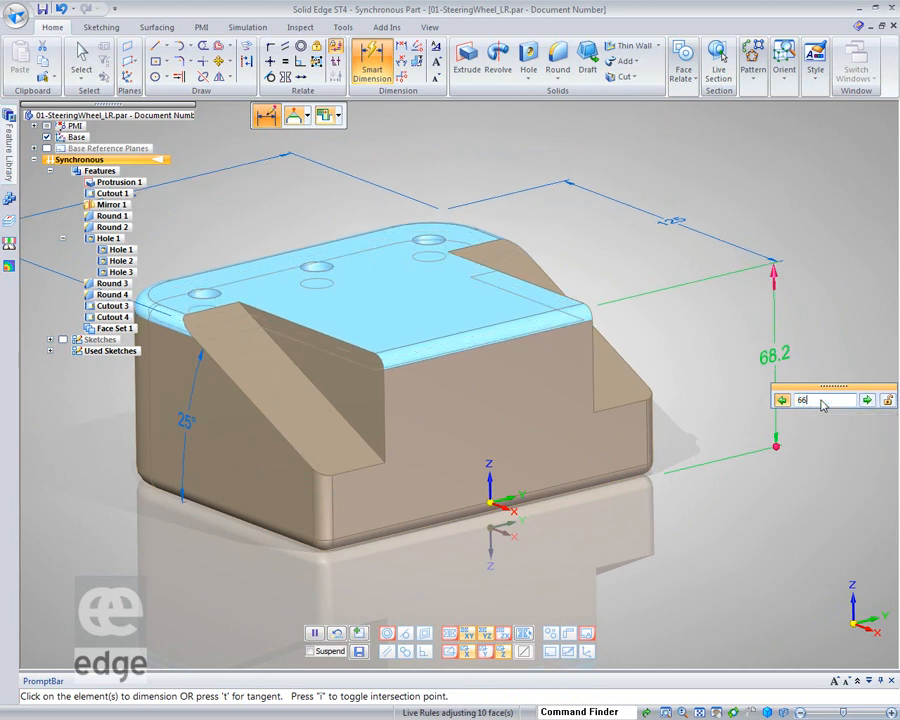
{"action": "type", "text": "6"}
{"action": "key", "text": "Return"}
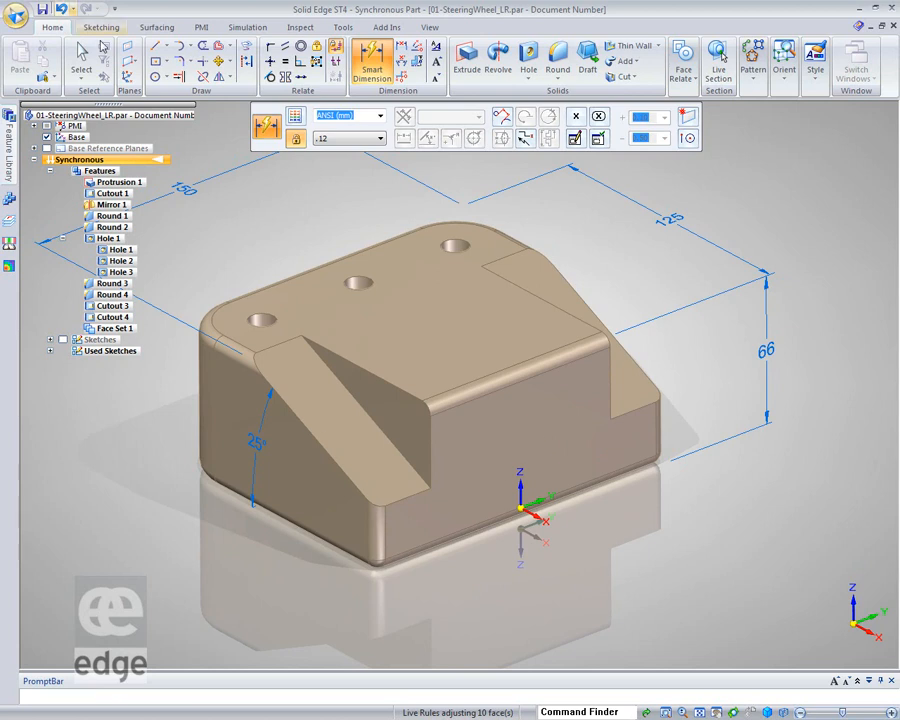
{"action": "left_click", "coordinate": [82, 58]}
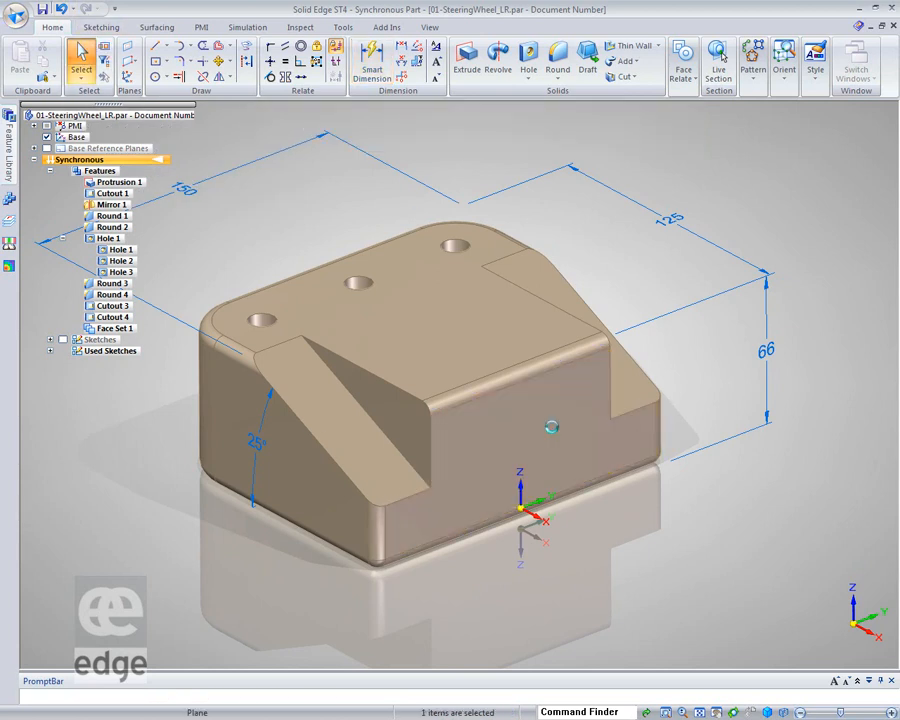
Move the block's large front face outward by 20 mm and clear the selection
{"action": "left_click", "coordinate": [553, 428]}
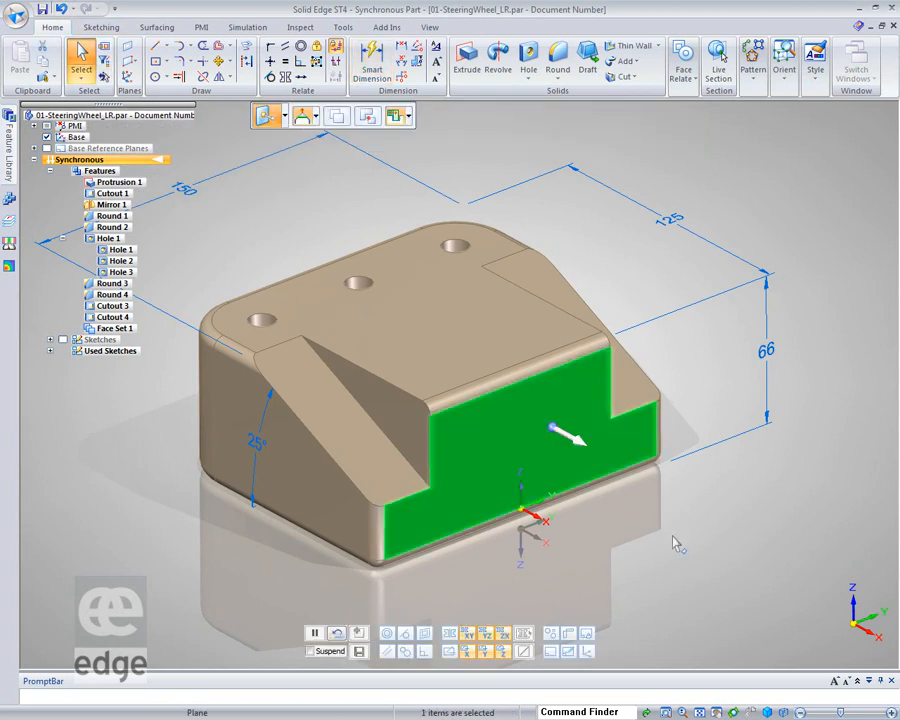
{"action": "left_click", "coordinate": [557, 431]}
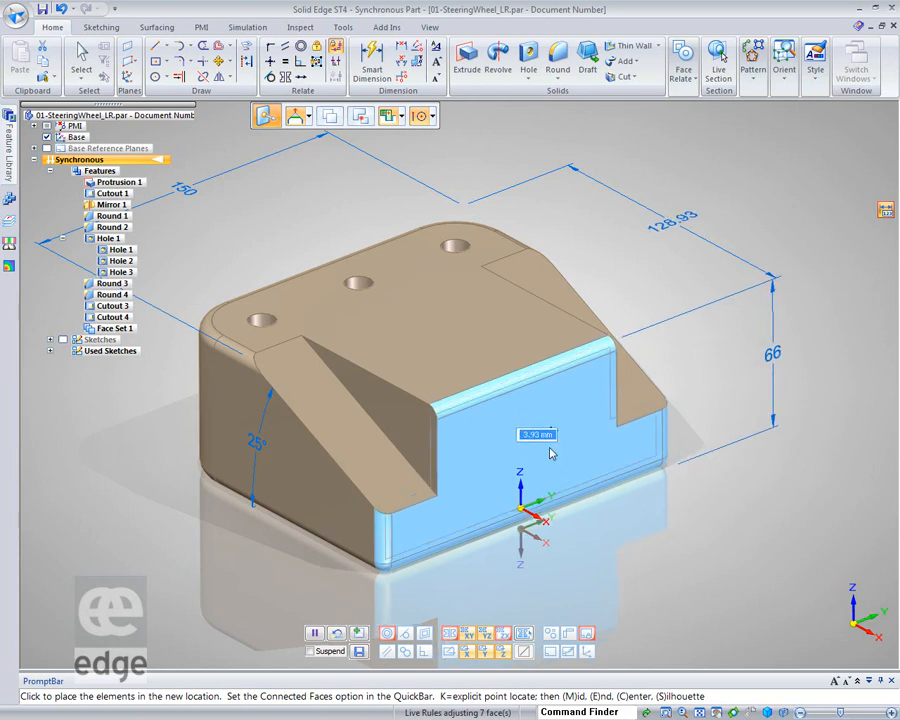
{"action": "key", "text": "Escape"}
{"action": "left_click", "coordinate": [643, 446]}
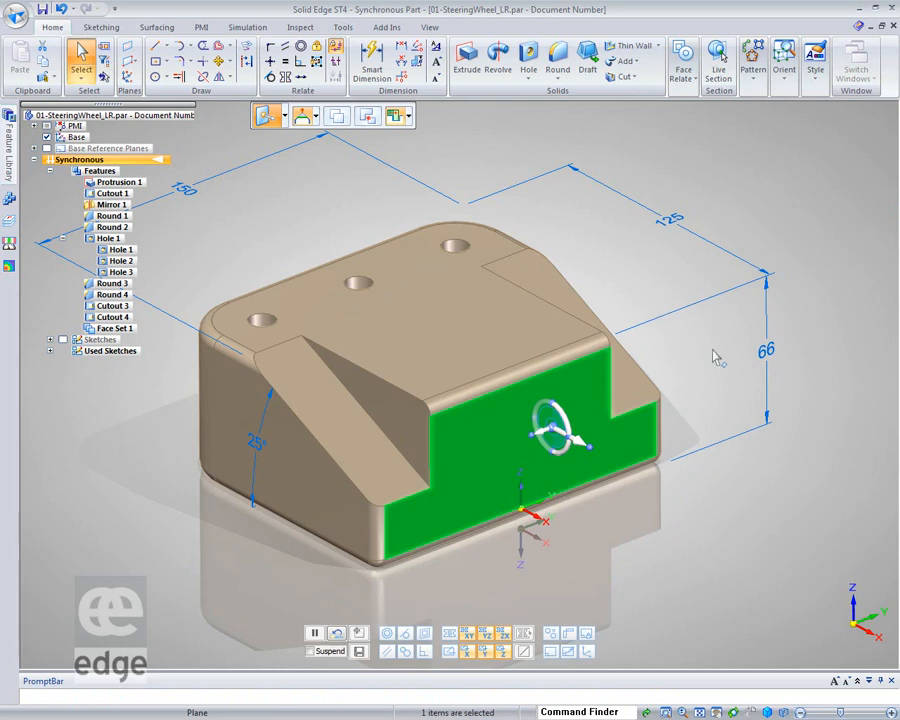
{"action": "left_click", "coordinate": [580, 446]}
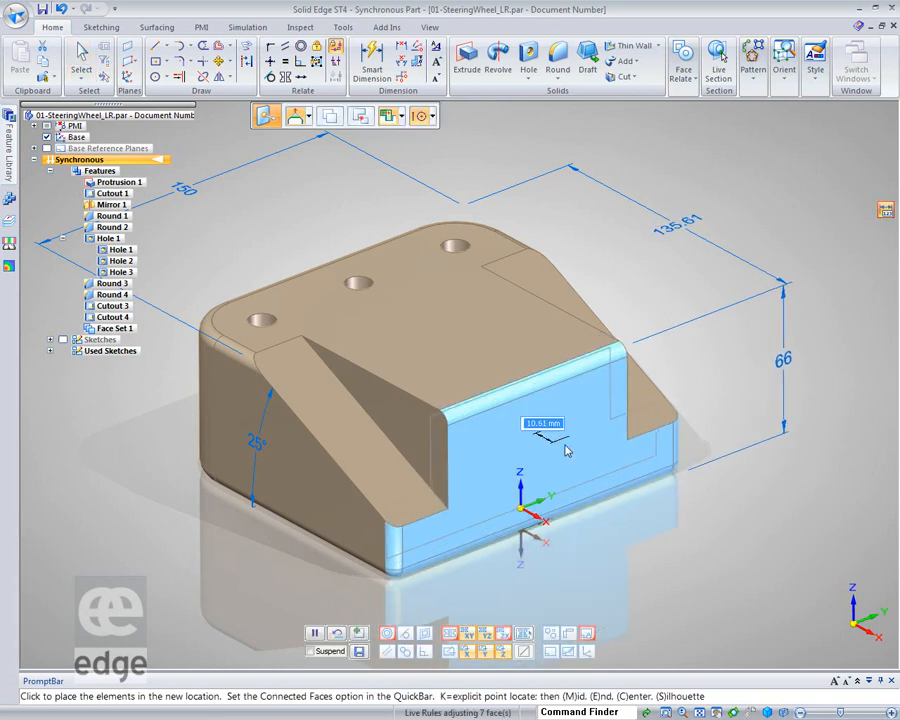
{"action": "type", "text": "20"}
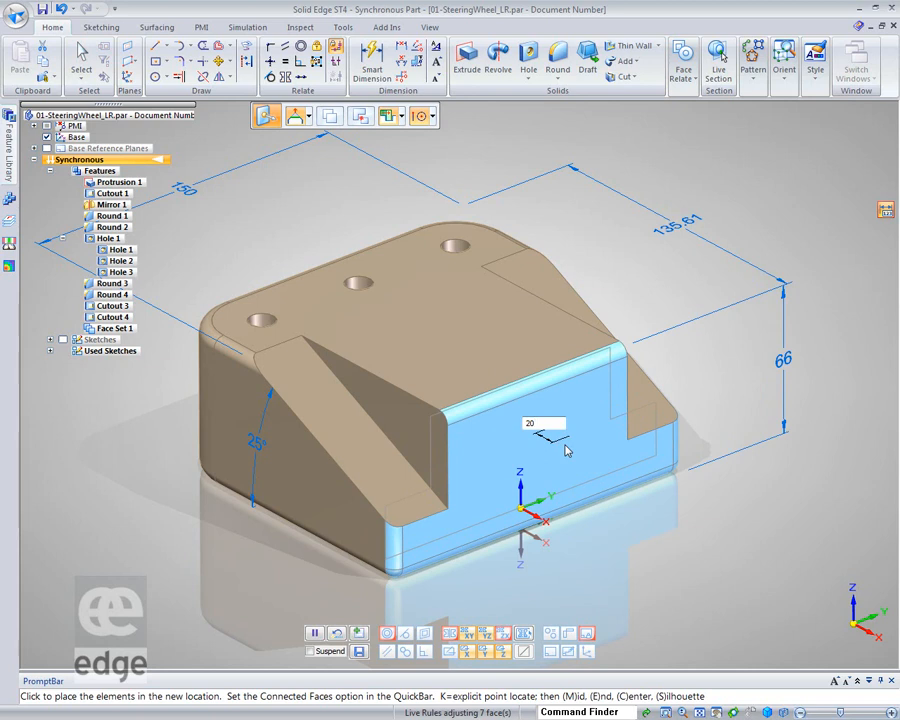
{"action": "key", "text": "Return"}
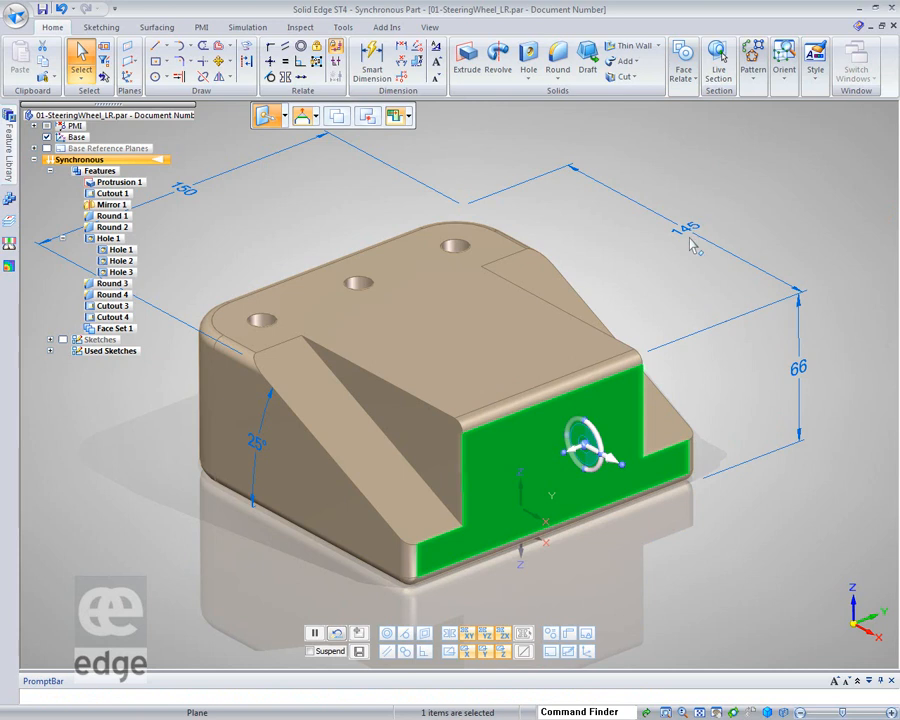
{"action": "left_click", "coordinate": [769, 216]}
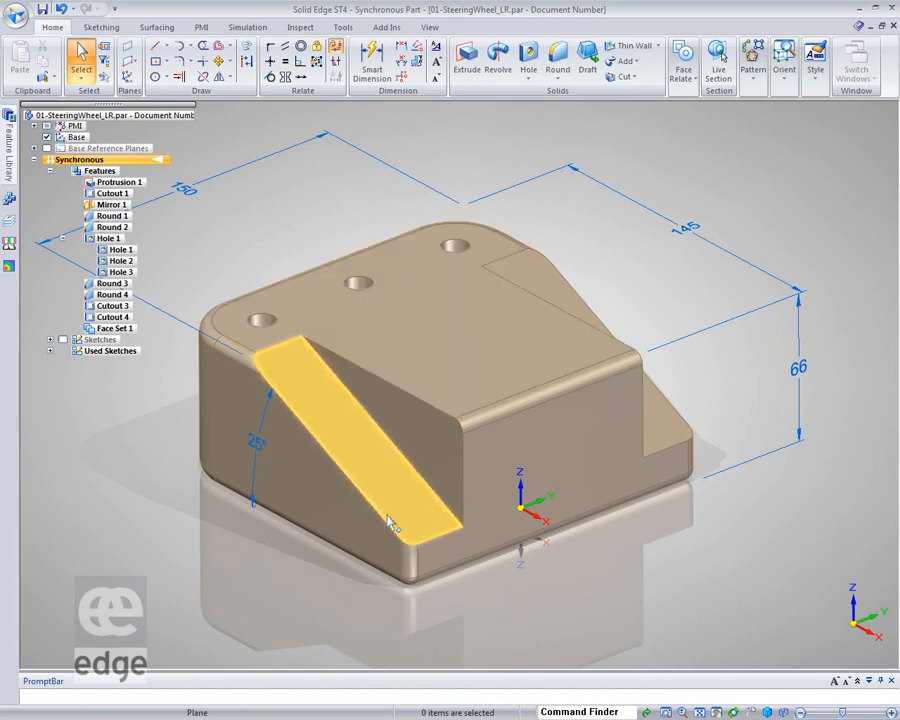
Try to rotate the two sloped cutout faces together about the steering wheel's initial origin
{"action": "left_click", "coordinate": [383, 476]}
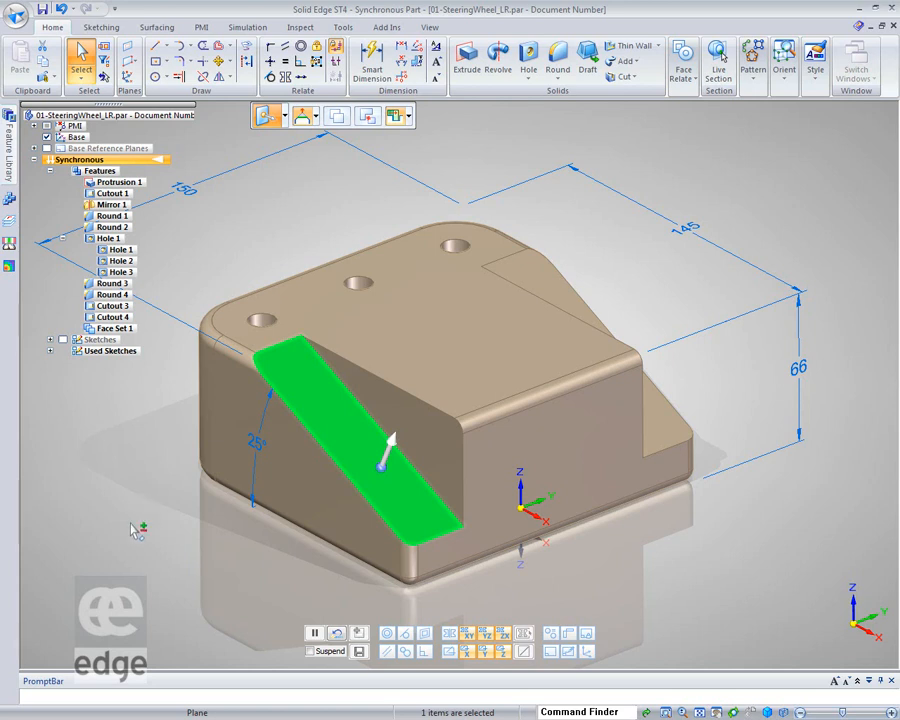
{"action": "left_click", "coordinate": [566, 297], "text": "ctrl"}
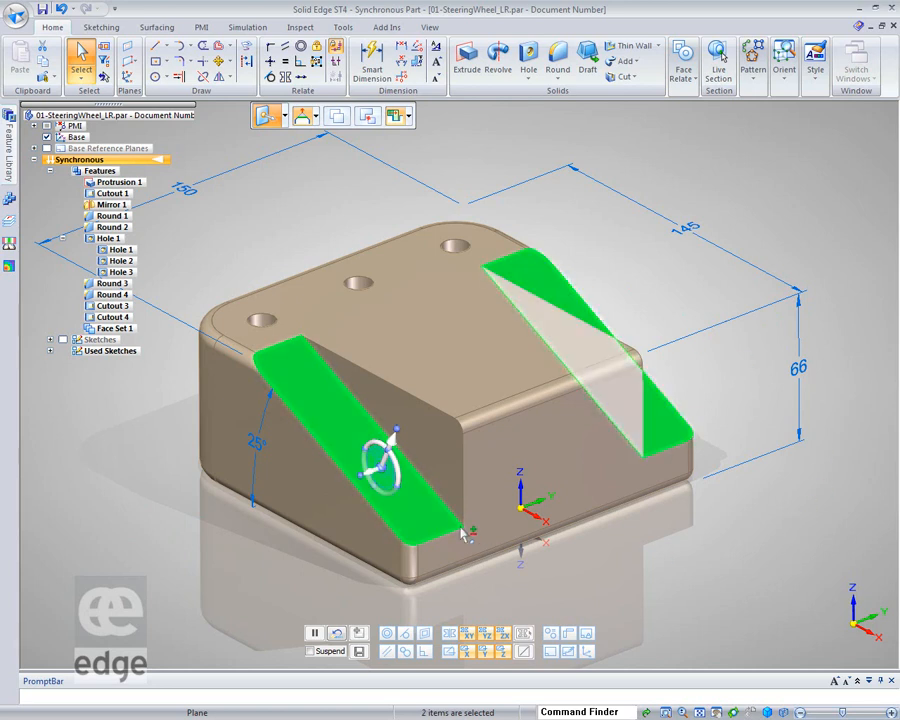
{"action": "middle_click_drag", "start_coordinate": [531, 598], "coordinate": [445, 473]}
{"action": "left_click_drag", "start_coordinate": [432, 466], "coordinate": [426, 430]}
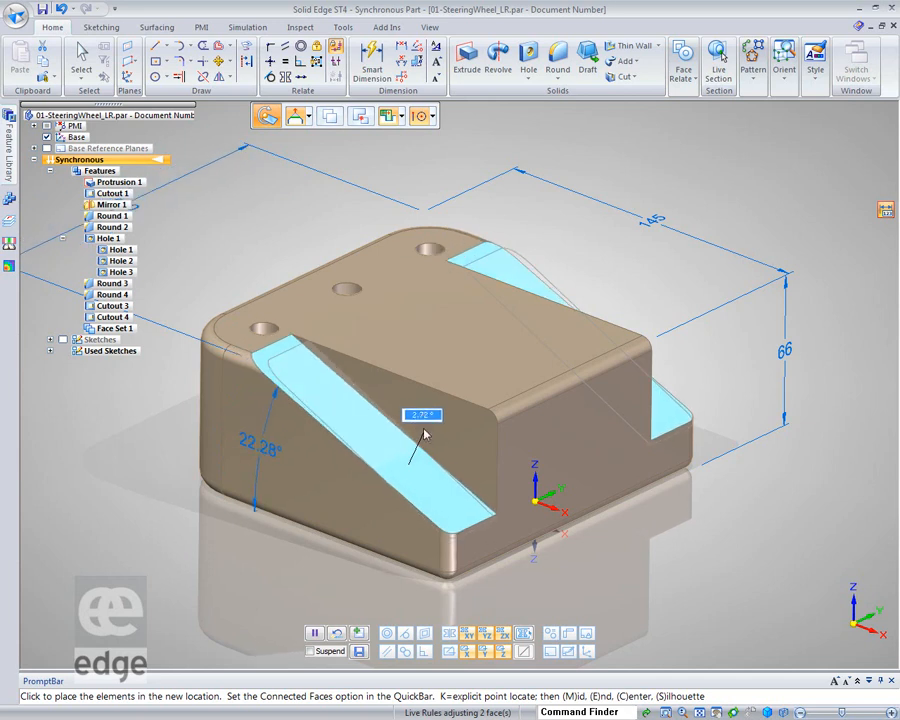
{"action": "key", "text": "Escape"}
Relocate the steering wheel to the upper end of the near sloped face and try to rotate both sloped faces about it
{"action": "left_click", "coordinate": [410, 465]}
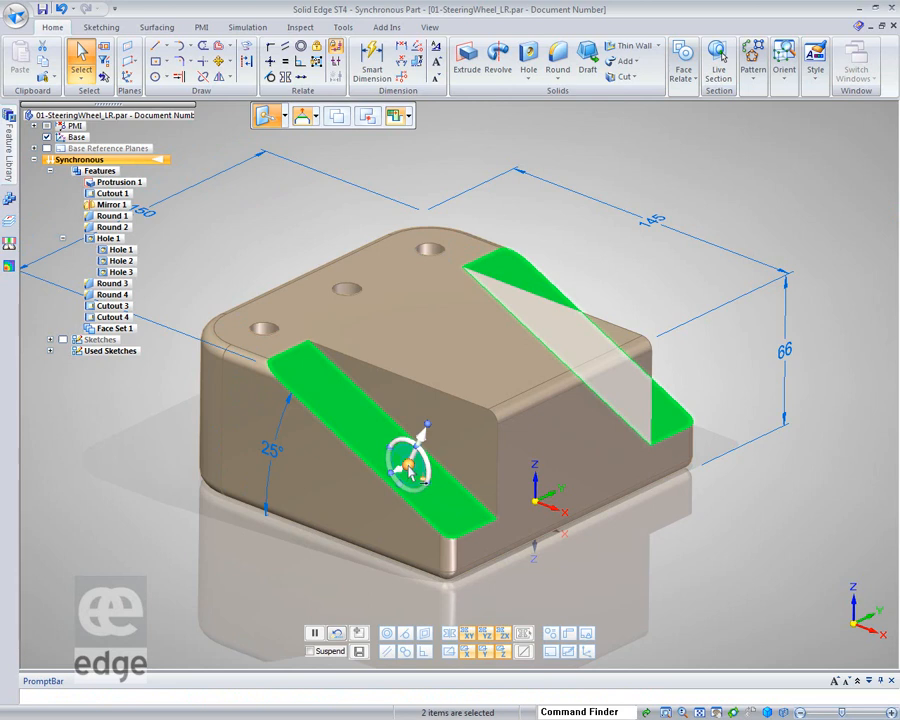
{"action": "left_click_drag", "start_coordinate": [409, 467], "coordinate": [292, 353]}
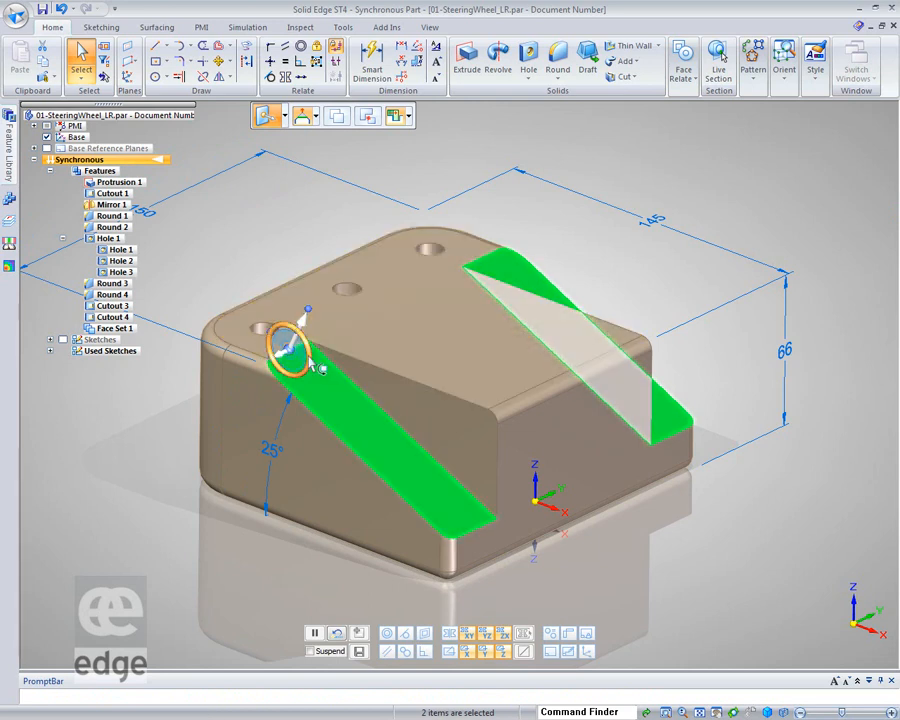
{"action": "left_click", "coordinate": [316, 366]}
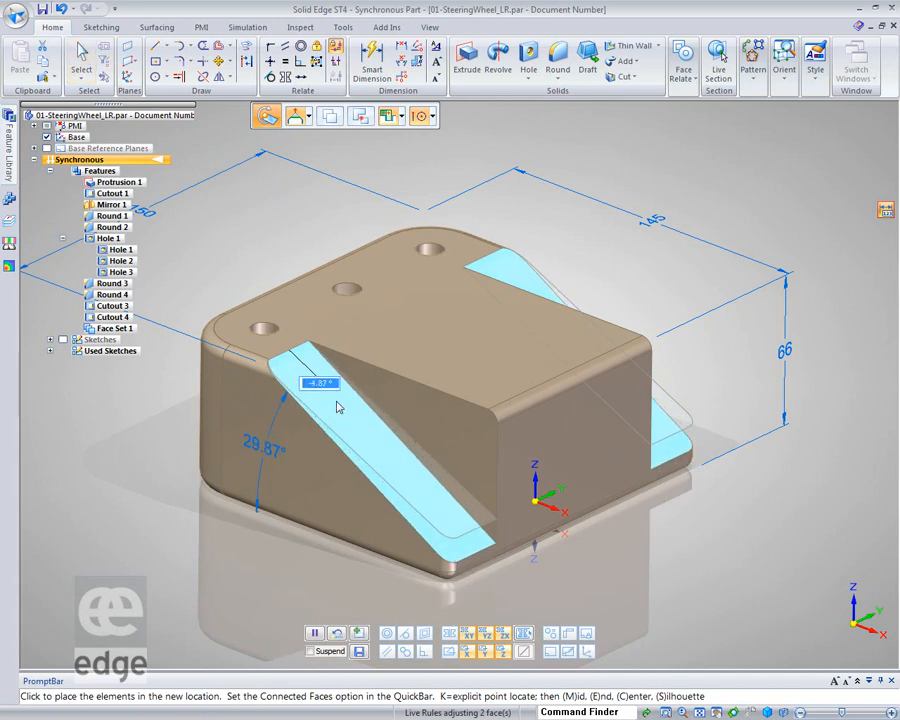
{"action": "key", "text": "Return"}
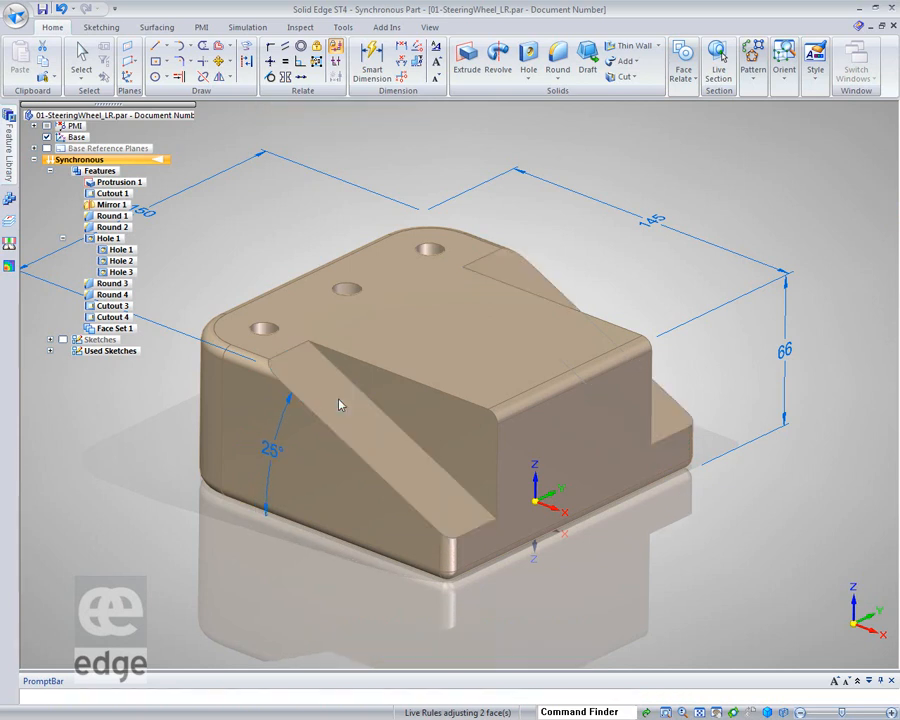
{"action": "key", "text": "Escape"}
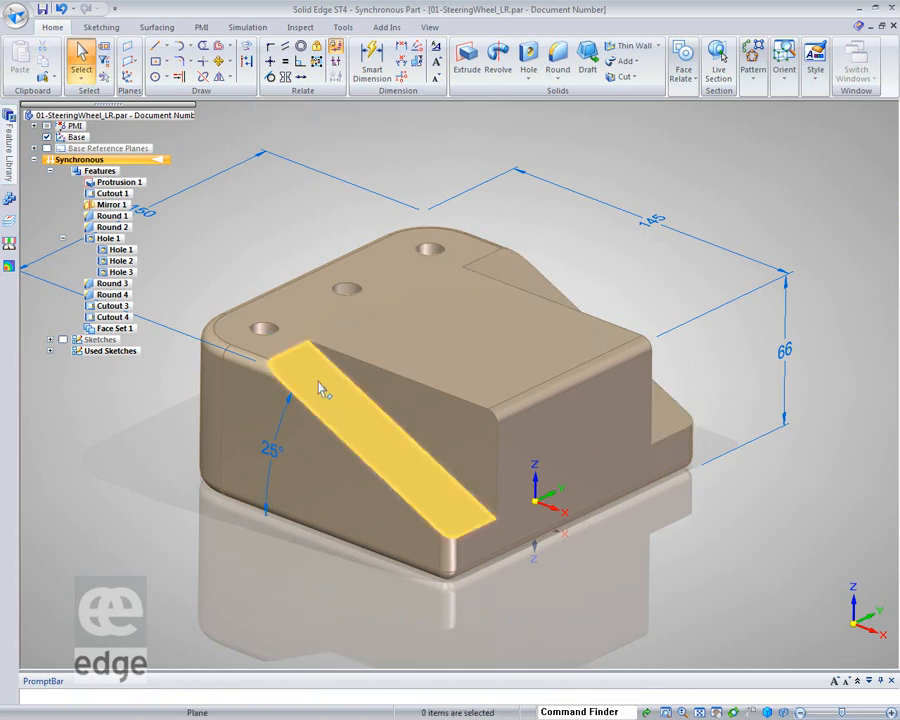
Rotate both sloped cutout faces by -2° about the lower end of the near face and clear the selection
{"action": "left_click", "coordinate": [363, 423]}
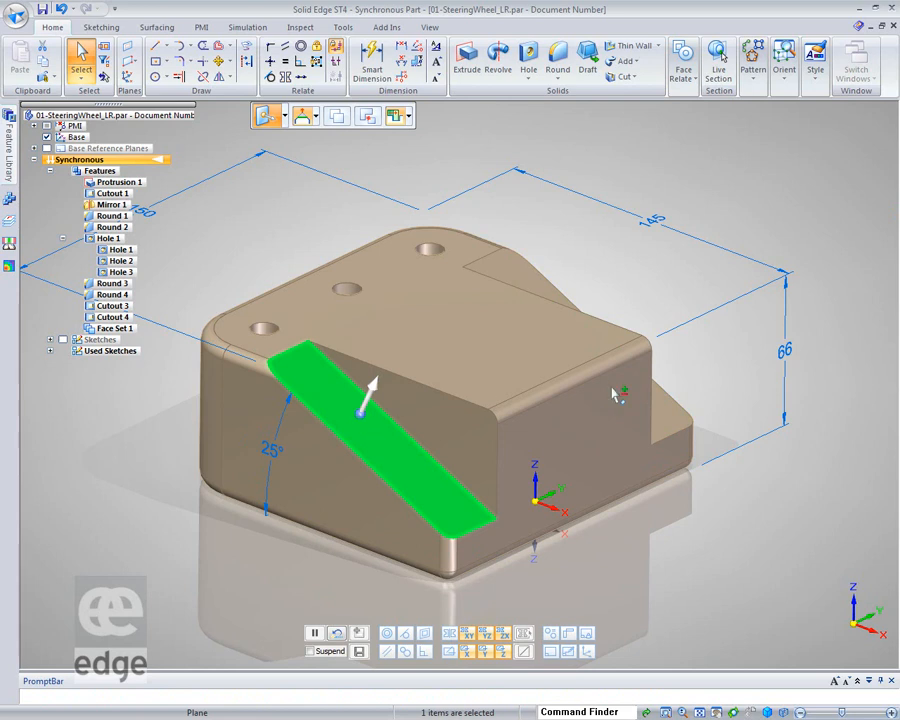
{"action": "left_click", "coordinate": [674, 421], "text": "ctrl"}
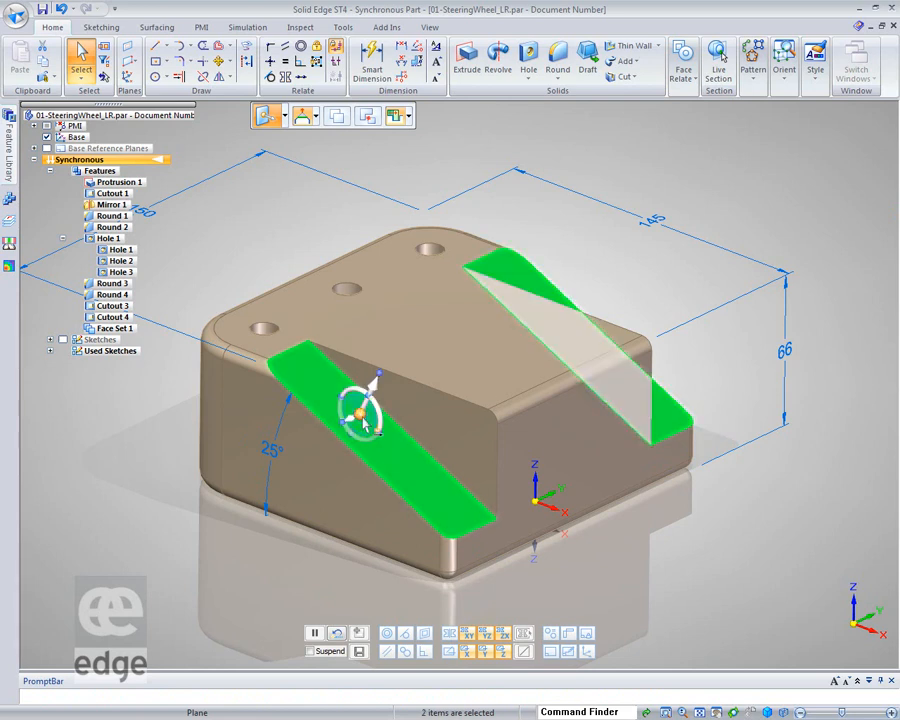
{"action": "left_click", "coordinate": [361, 413]}
{"action": "left_click", "coordinate": [479, 529]}
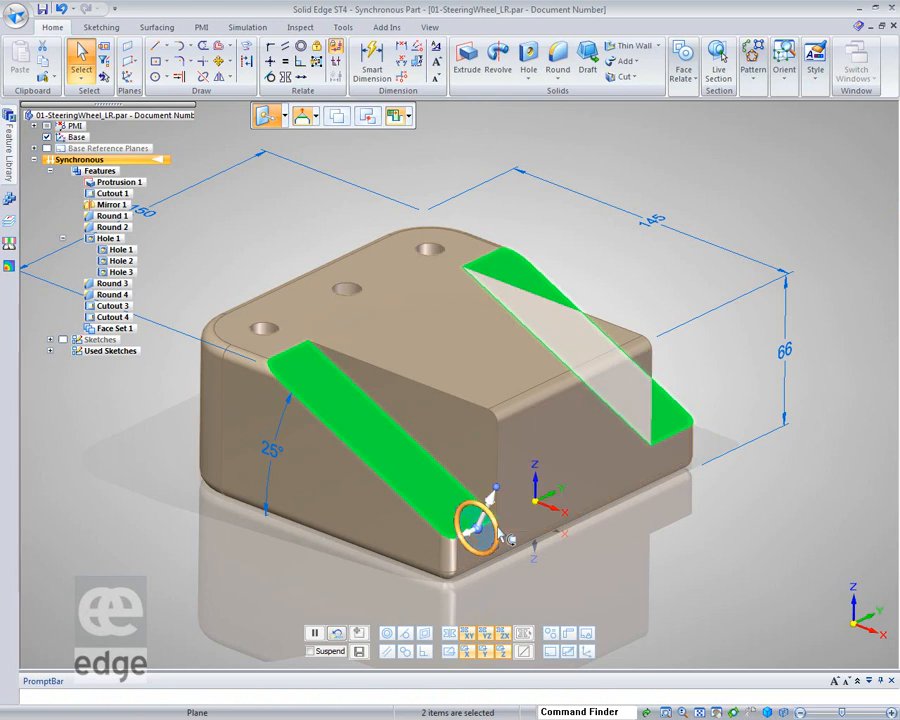
{"action": "left_click", "coordinate": [499, 535]}
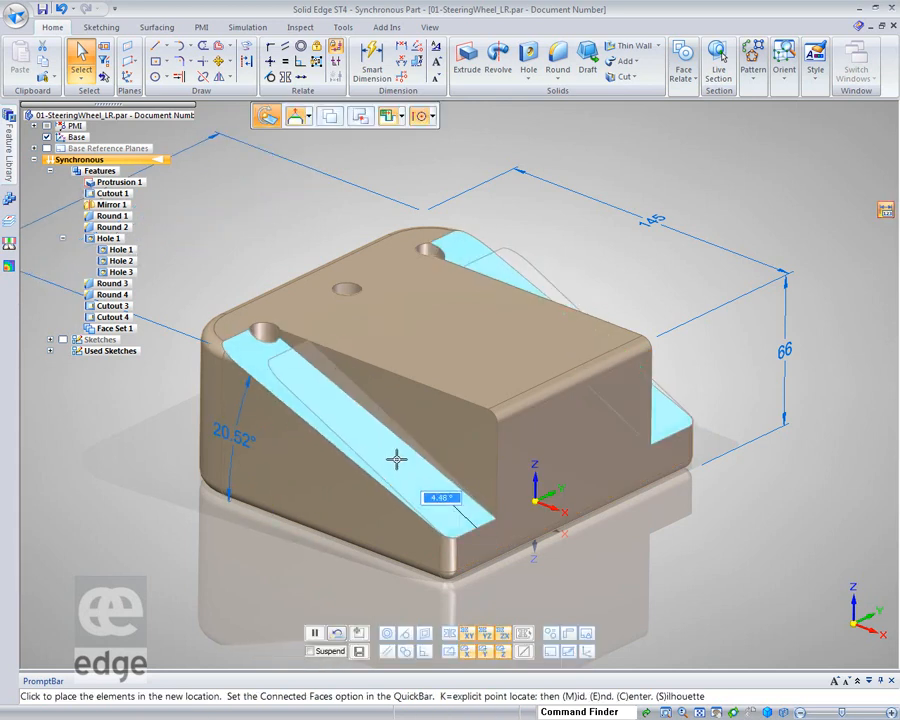
{"action": "left_click", "coordinate": [407, 463]}
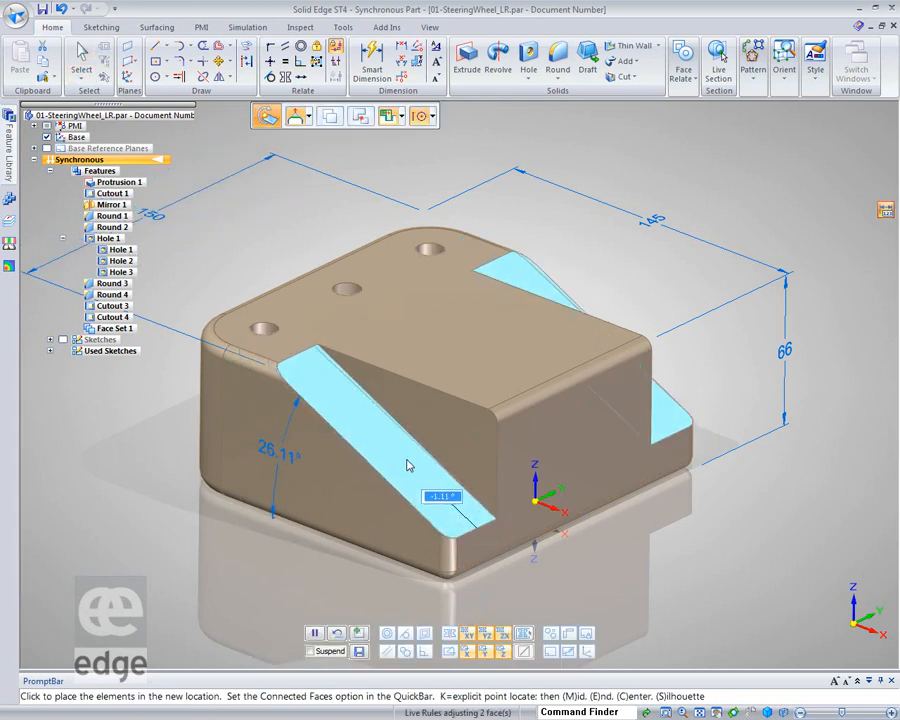
{"action": "type", "text": "-2"}
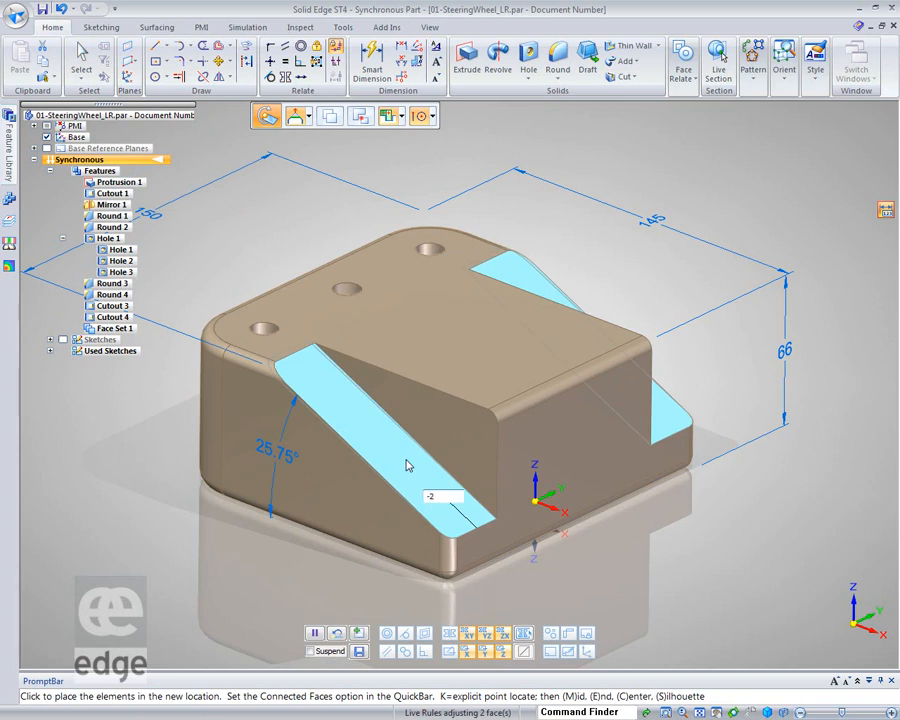
{"action": "key", "text": "Return"}
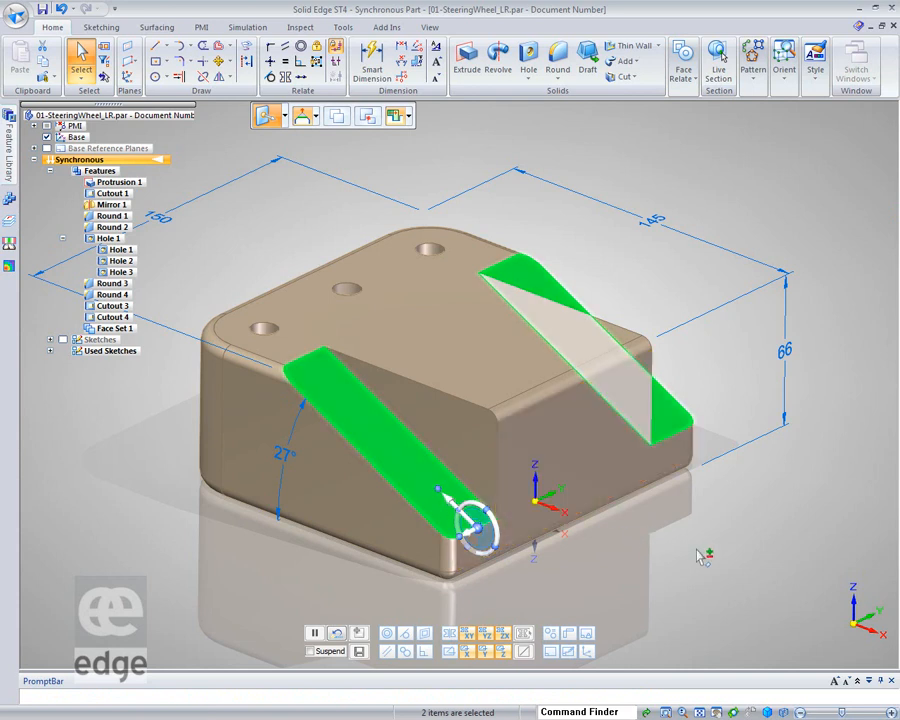
{"action": "key", "text": "Escape"}
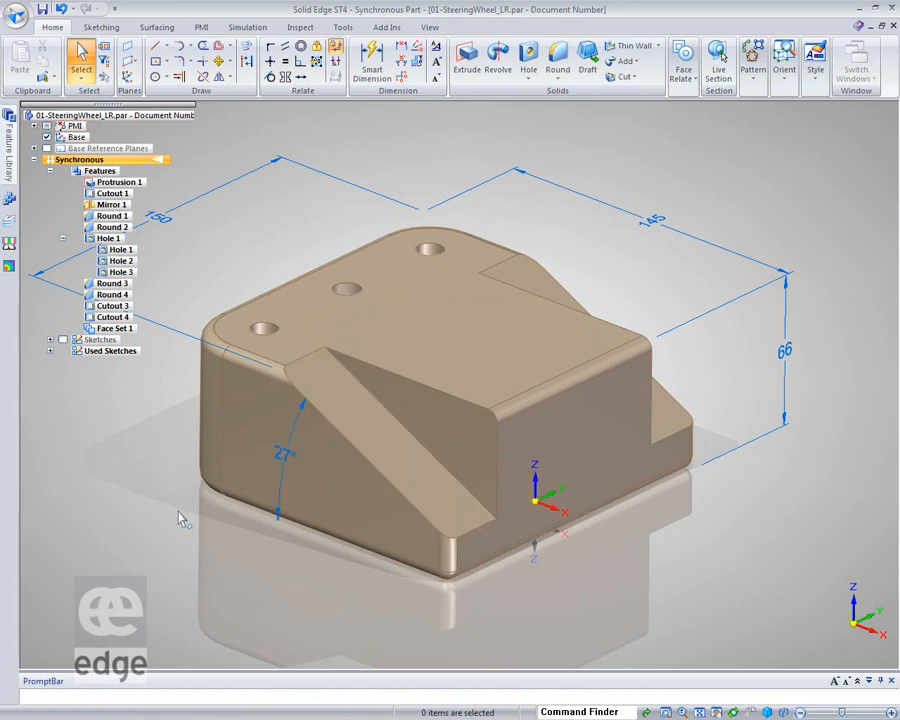
Try to move the hole nearest the near cutout by itself across the top face, and undo the move
{"action": "left_click", "coordinate": [322, 336]}
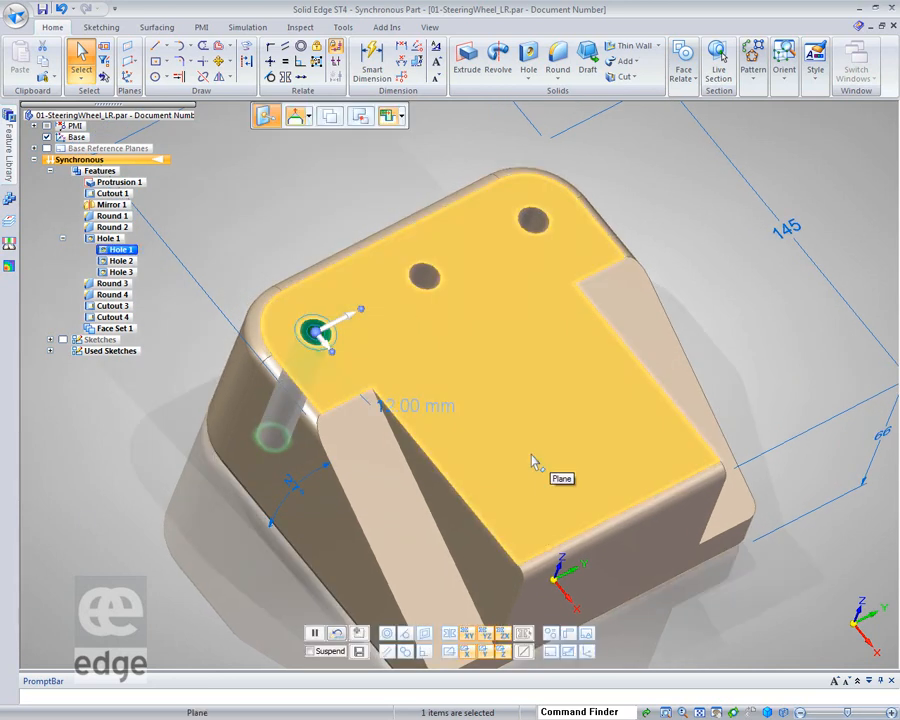
{"action": "left_click", "coordinate": [343, 328]}
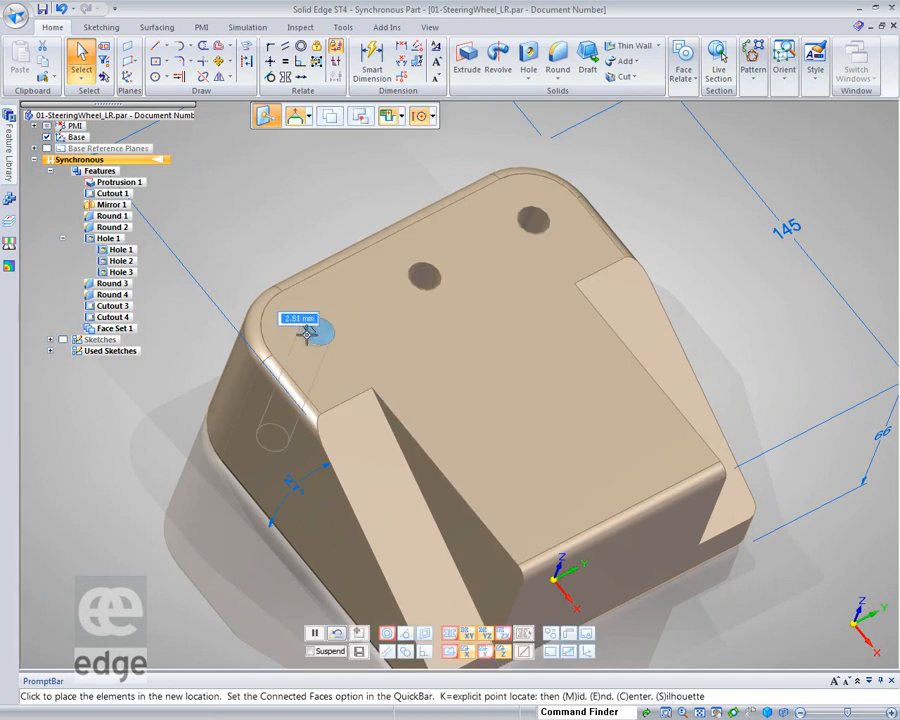
{"action": "left_click", "coordinate": [314, 330]}
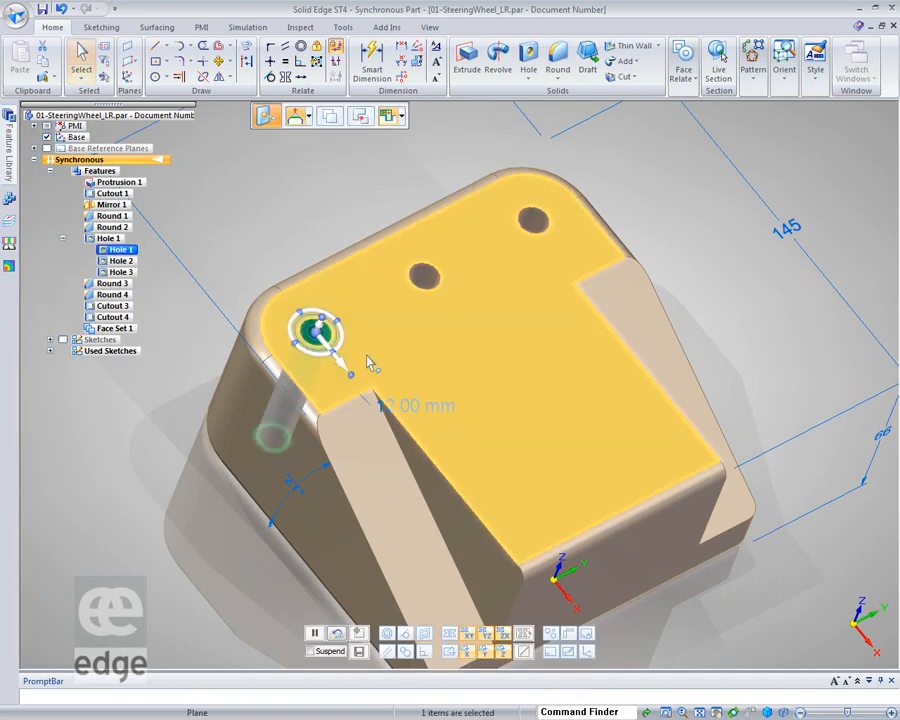
{"action": "left_click", "coordinate": [316, 330]}
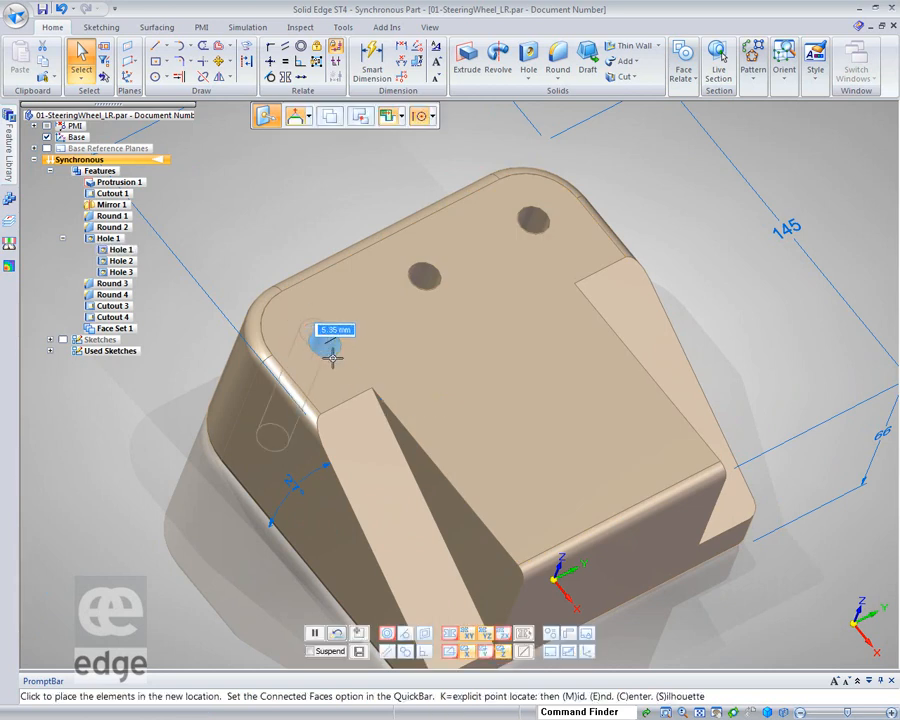
{"action": "left_click", "coordinate": [316, 338]}
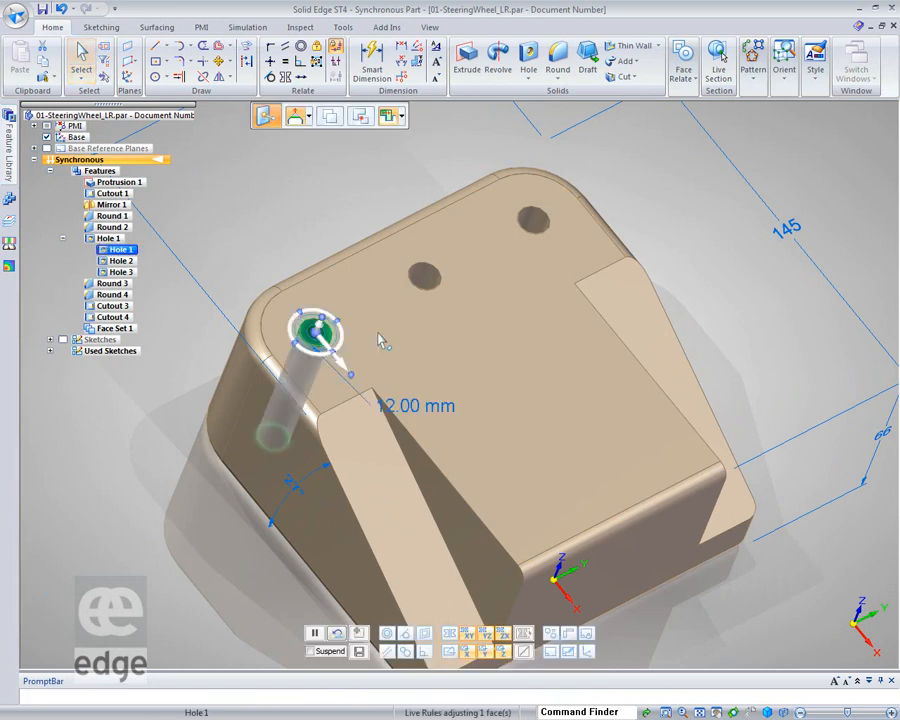
{"action": "left_click", "coordinate": [316, 330]}
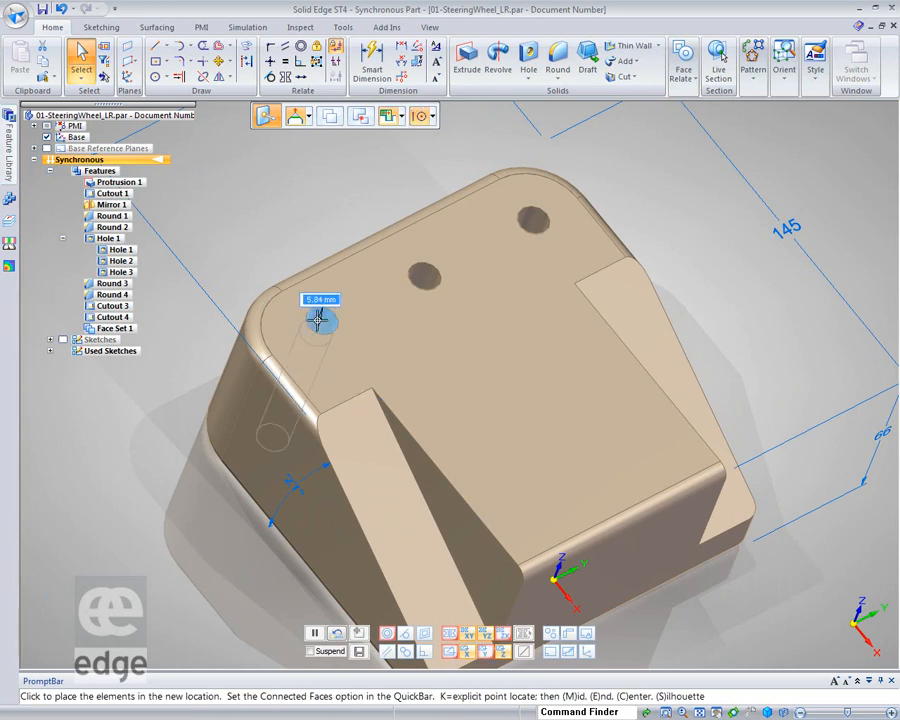
{"action": "left_click", "coordinate": [321, 333]}
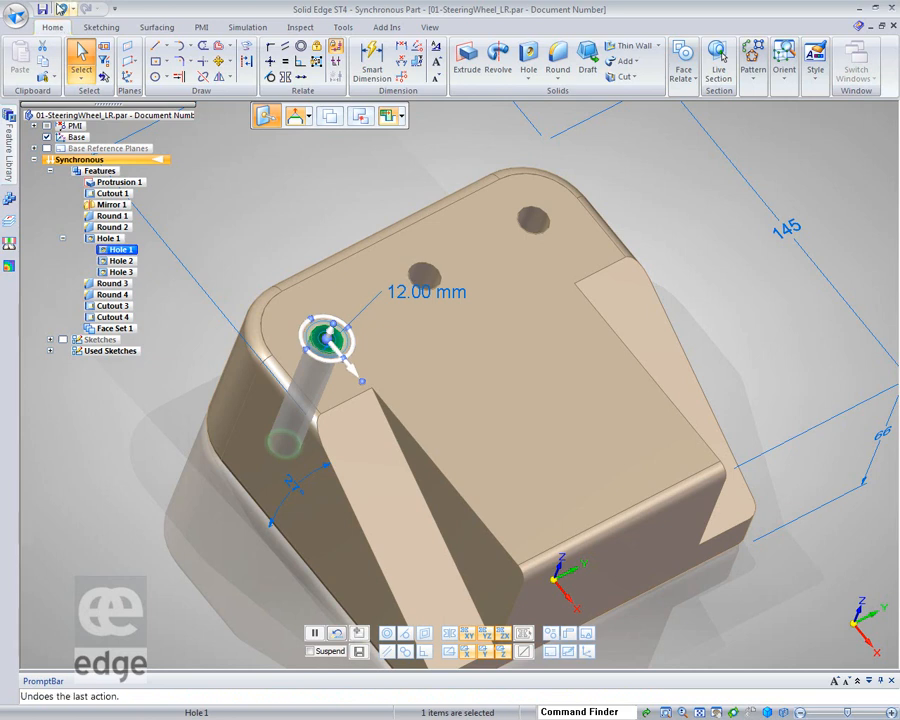
{"action": "left_click", "coordinate": [60, 8]}
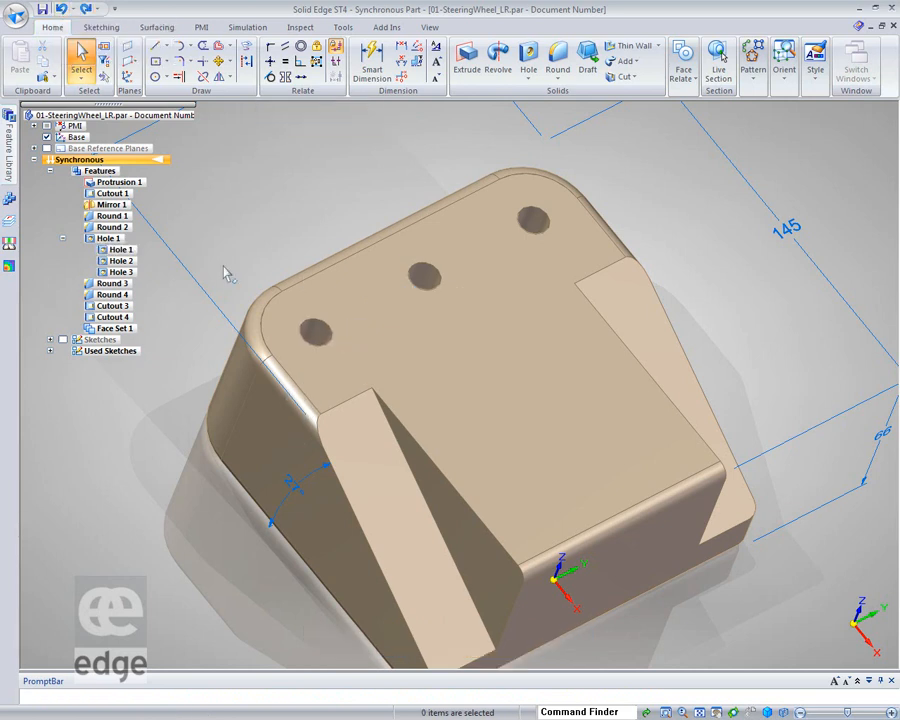
Try to move the hole nearest the near cutout with the concentric and tangent Live Rules enabled
{"action": "left_click", "coordinate": [324, 335]}
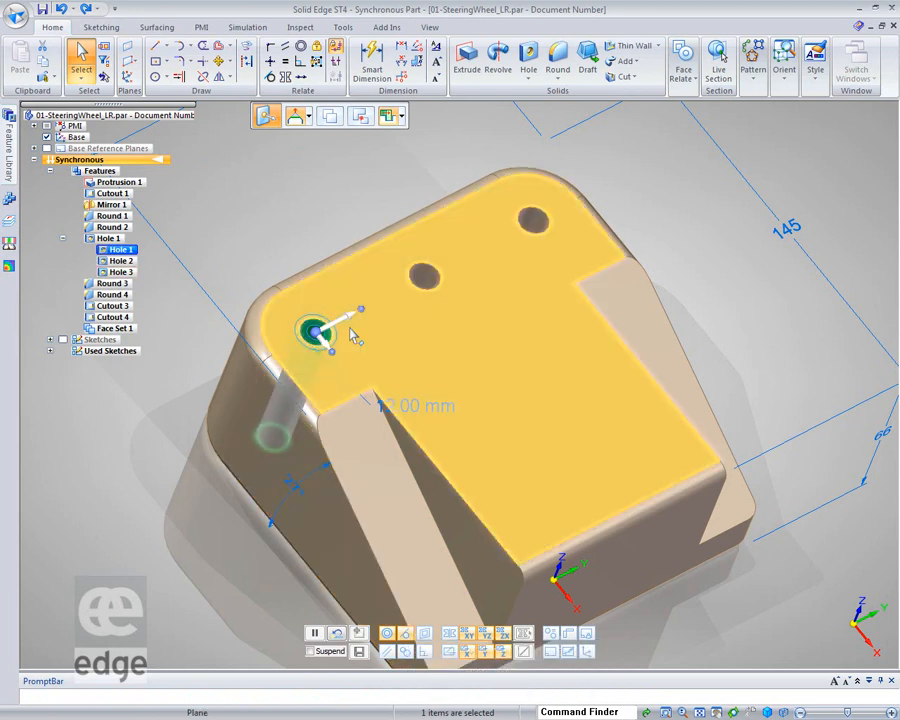
{"action": "left_click", "coordinate": [316, 331]}
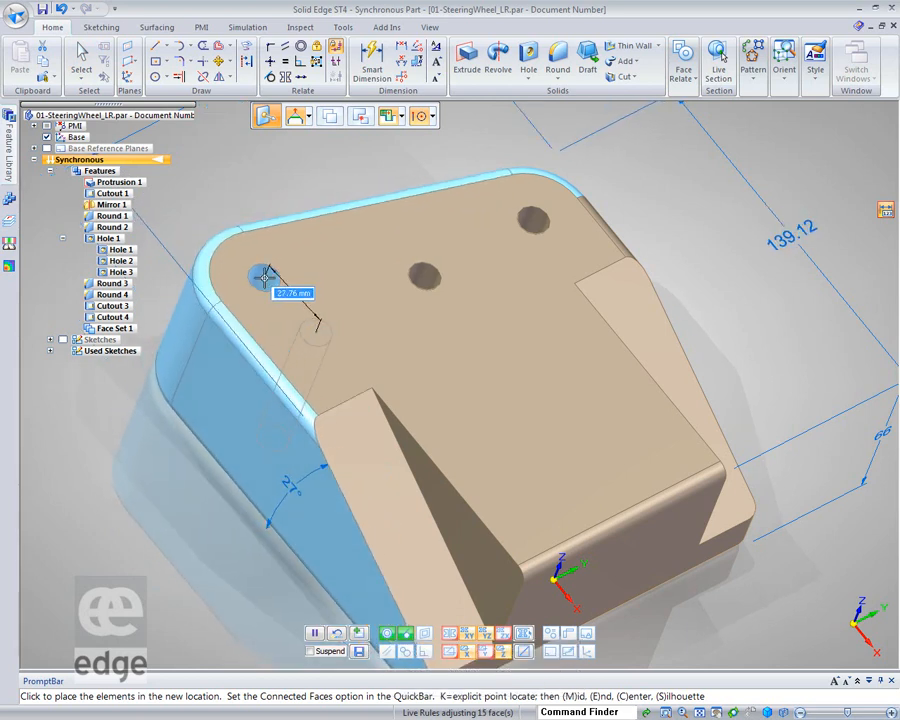
{"action": "key", "text": "Escape"}
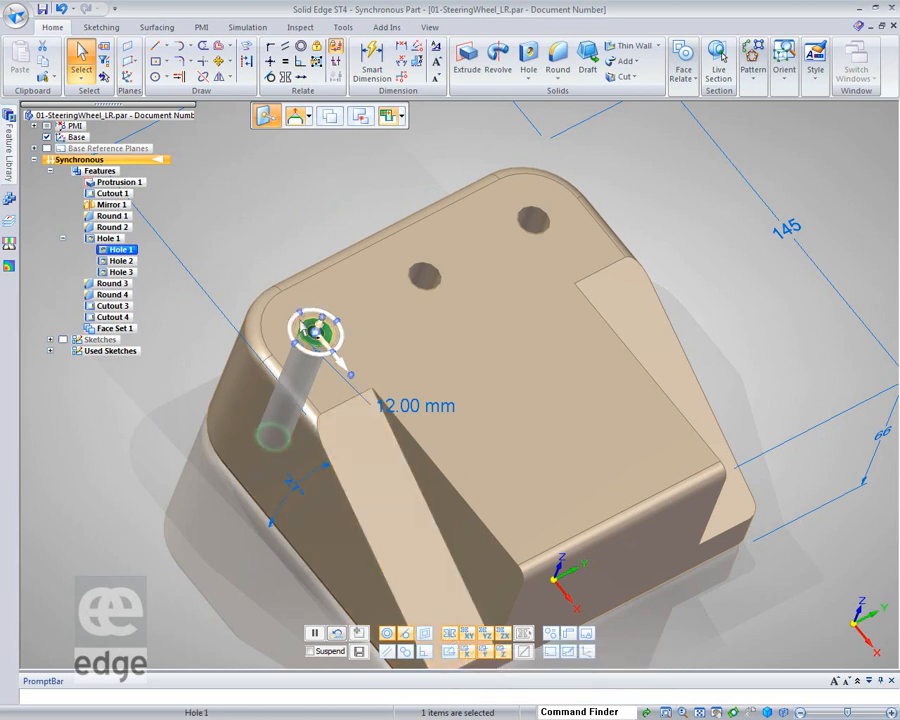
Try to move the same hole with the symmetry rule on, and repeat with Maintain Coplanar Axes enabled
{"action": "left_click", "coordinate": [318, 337]}
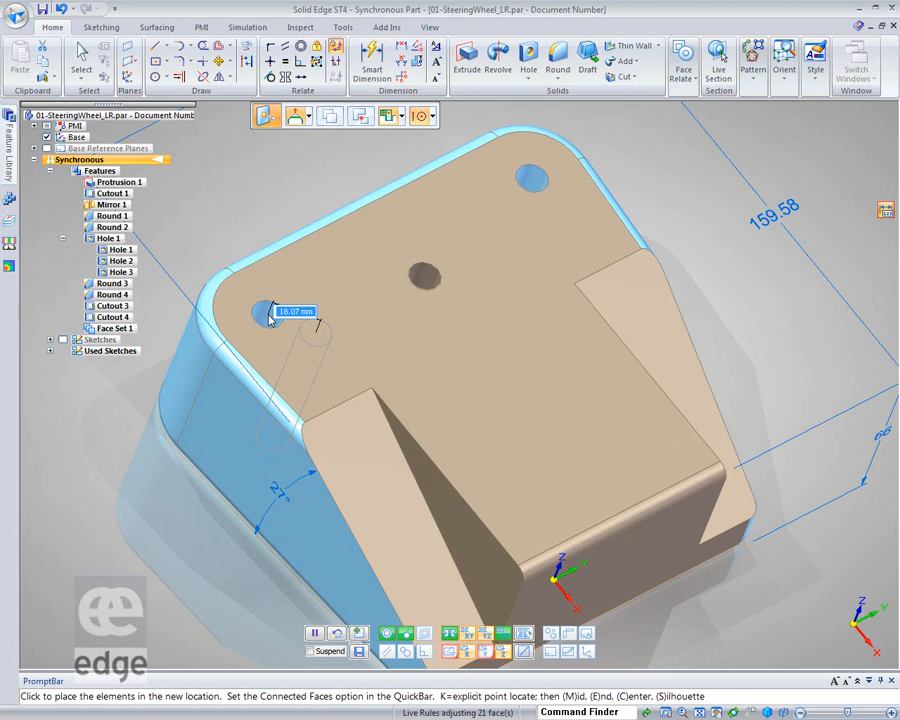
{"action": "left_click", "coordinate": [268, 318]}
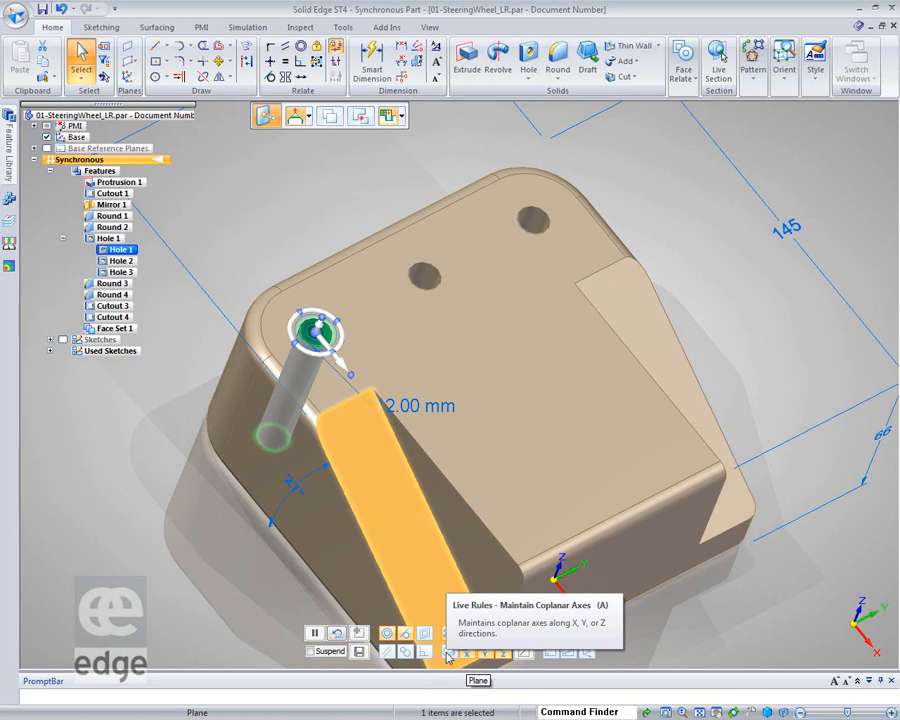
{"action": "left_click", "coordinate": [316, 331]}
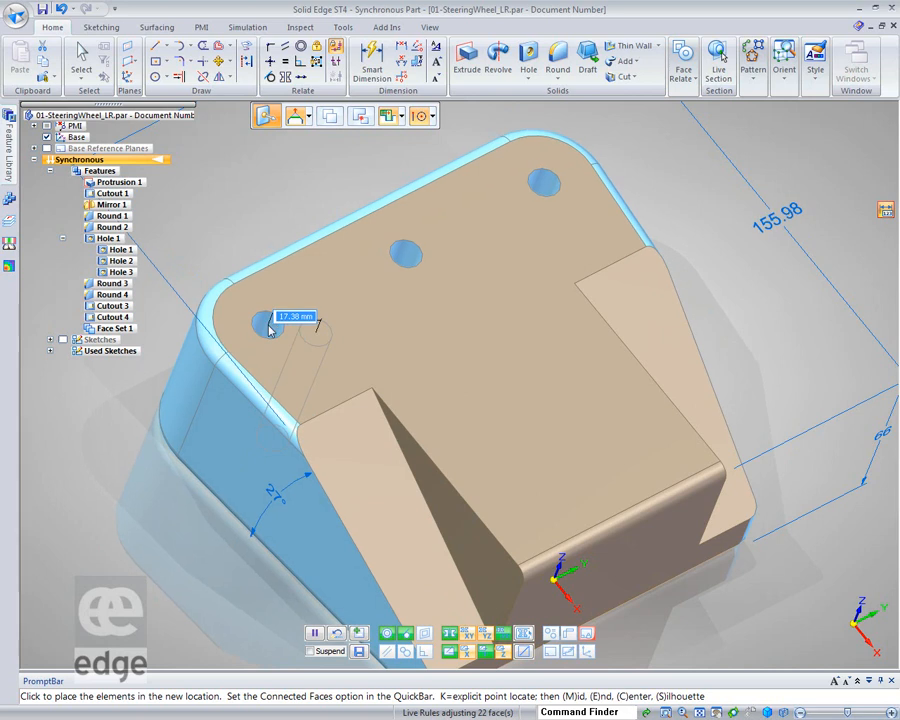
{"action": "left_click", "coordinate": [268, 330]}
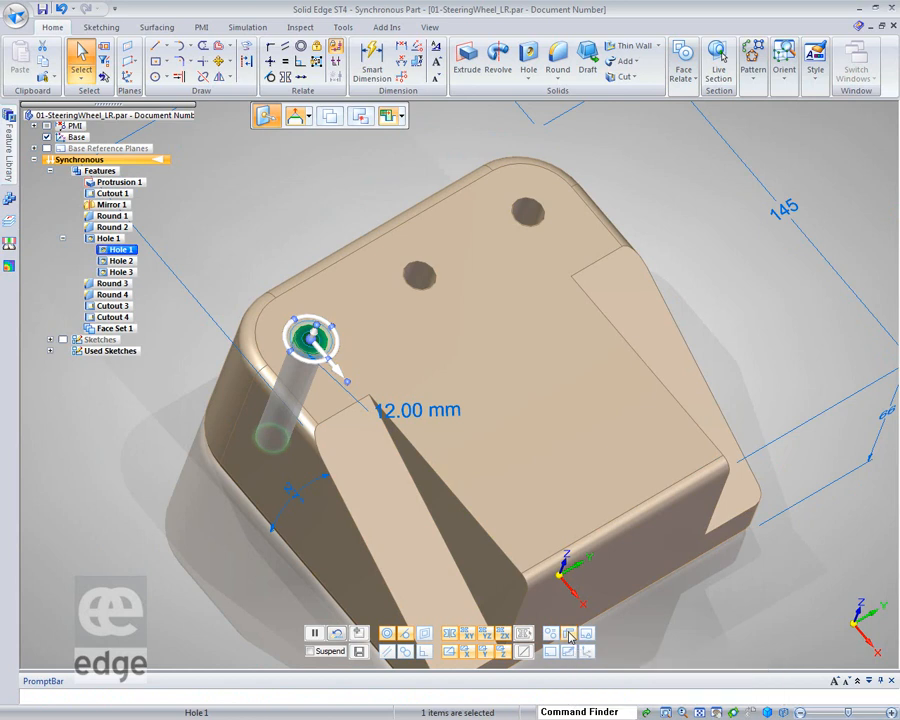
Move the hole nearest the near cutout outward, extending the block's back by about 13 mm, and clear the selection
{"action": "left_click", "coordinate": [313, 340]}
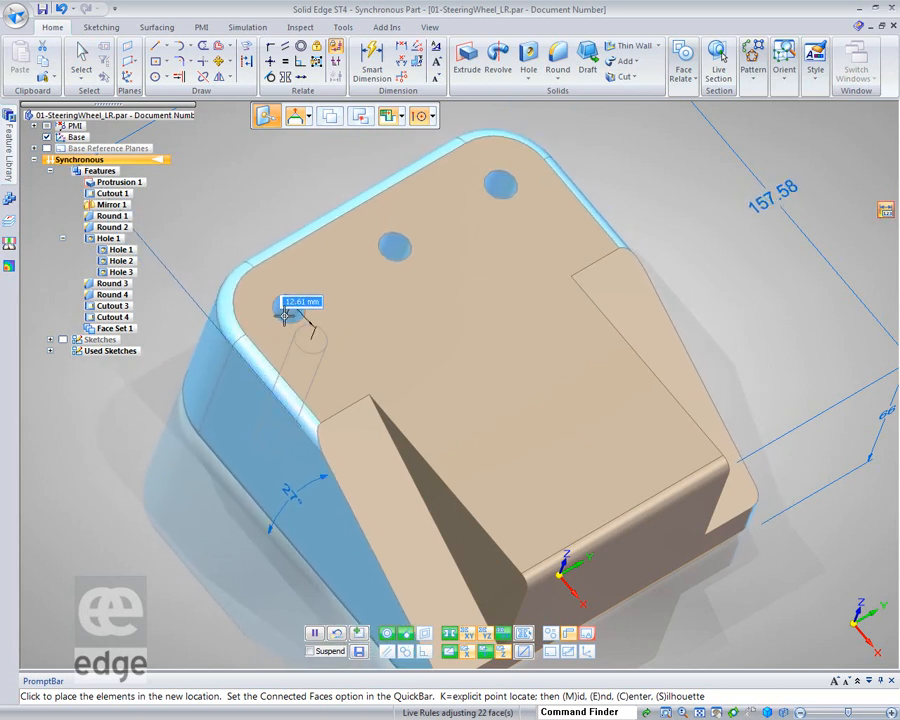
{"action": "left_click", "coordinate": [285, 320]}
{"action": "left_click", "coordinate": [230, 195]}
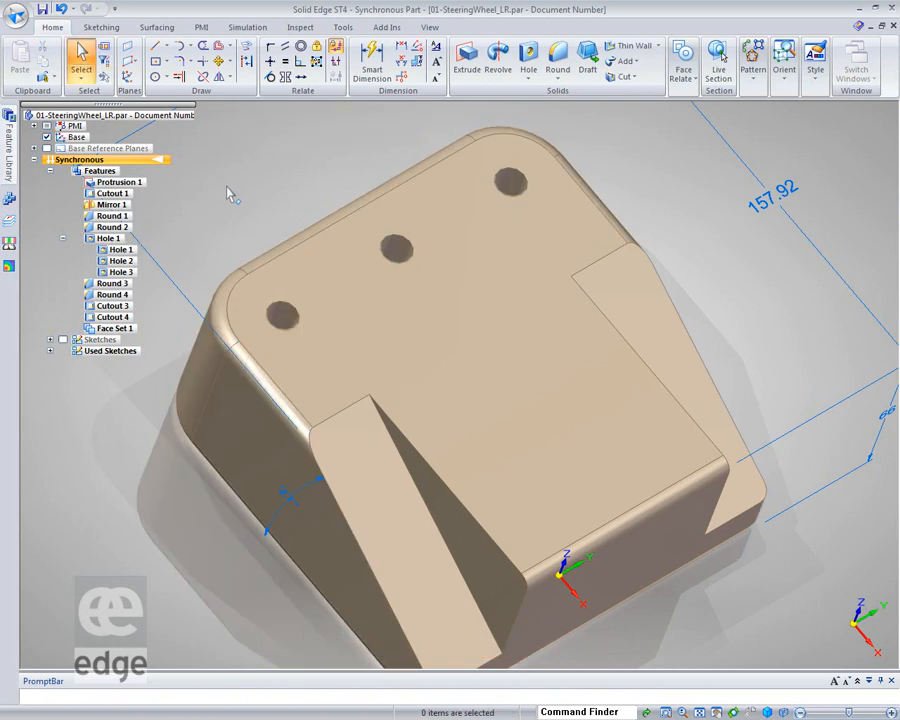
Set the block's width dimension across the row of three holes to 160 mm
{"action": "scroll", "coordinate": [230, 195], "scroll_direction": "down", "scroll_amount": 2}
{"action": "middle_click_drag", "start_coordinate": [316, 210], "coordinate": [357, 245]}
{"action": "left_click", "coordinate": [313, 230]}
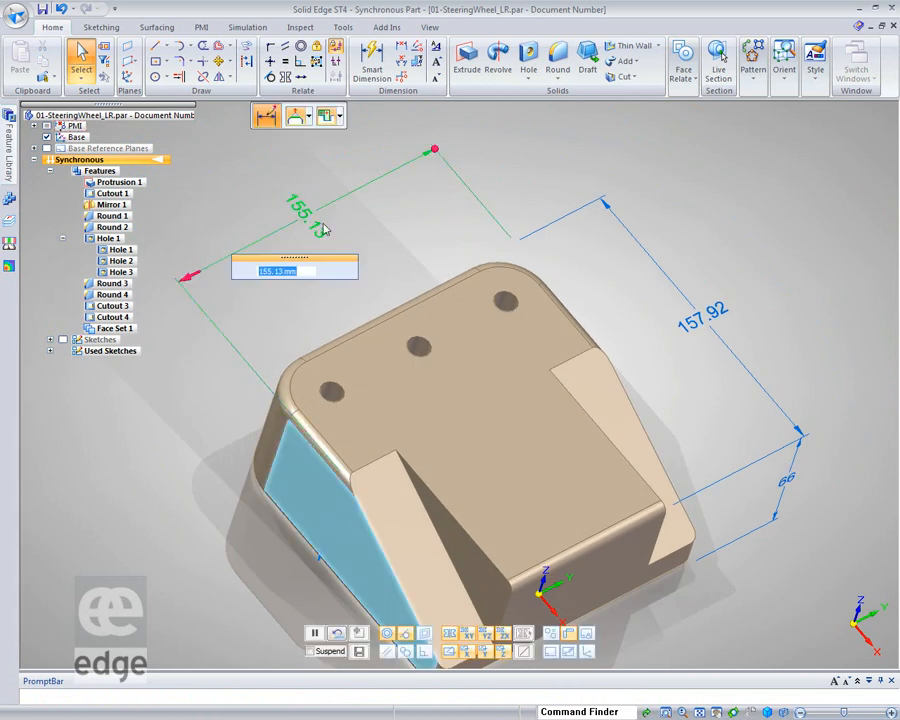
{"action": "type", "text": "160"}
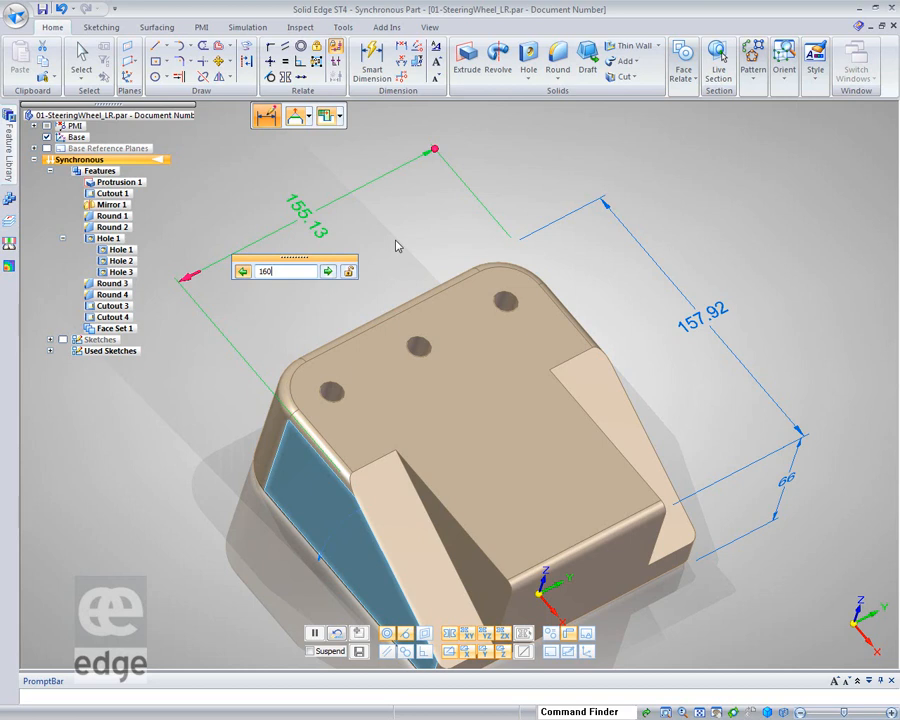
{"action": "key", "text": "Return"}
{"action": "key", "text": "Escape"}
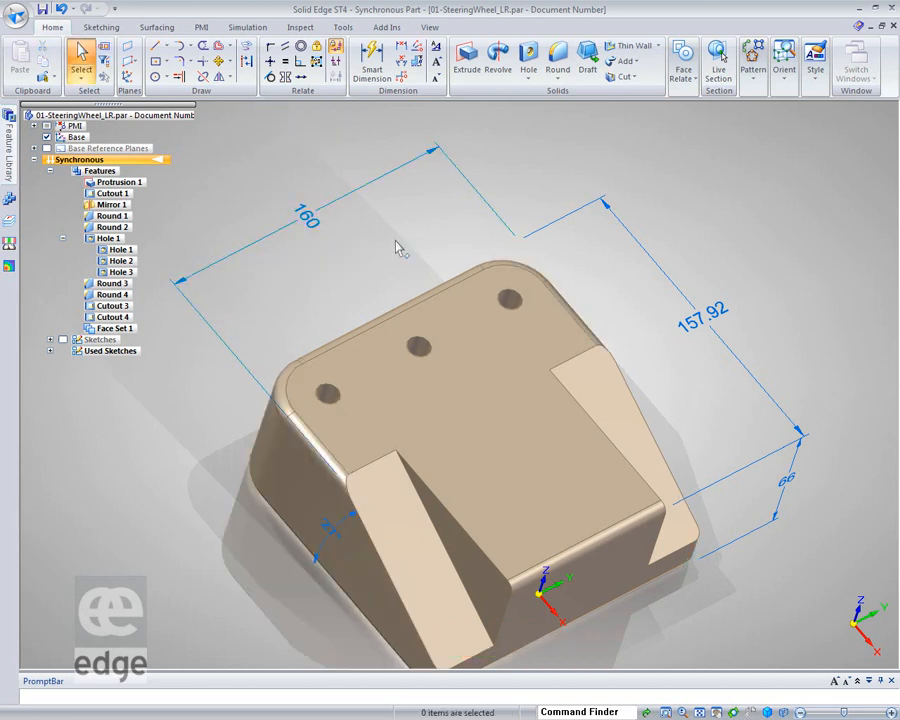
Try to move the end face of the middle slot on the underside along the slot's length
{"action": "scroll", "coordinate": [396, 248], "scroll_direction": "down", "scroll_amount": 3}
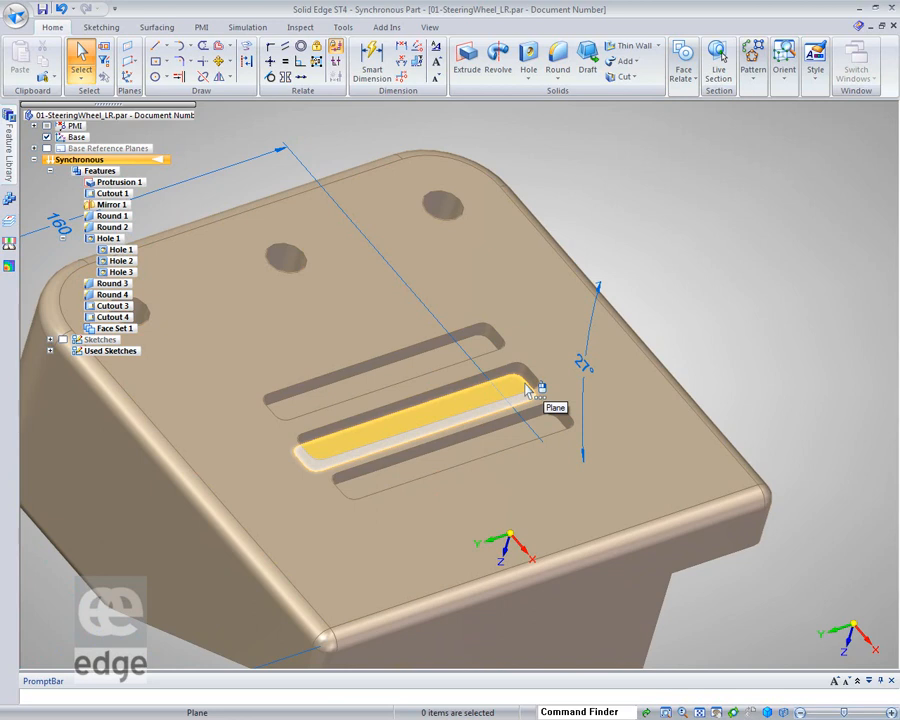
{"action": "left_click", "coordinate": [531, 384]}
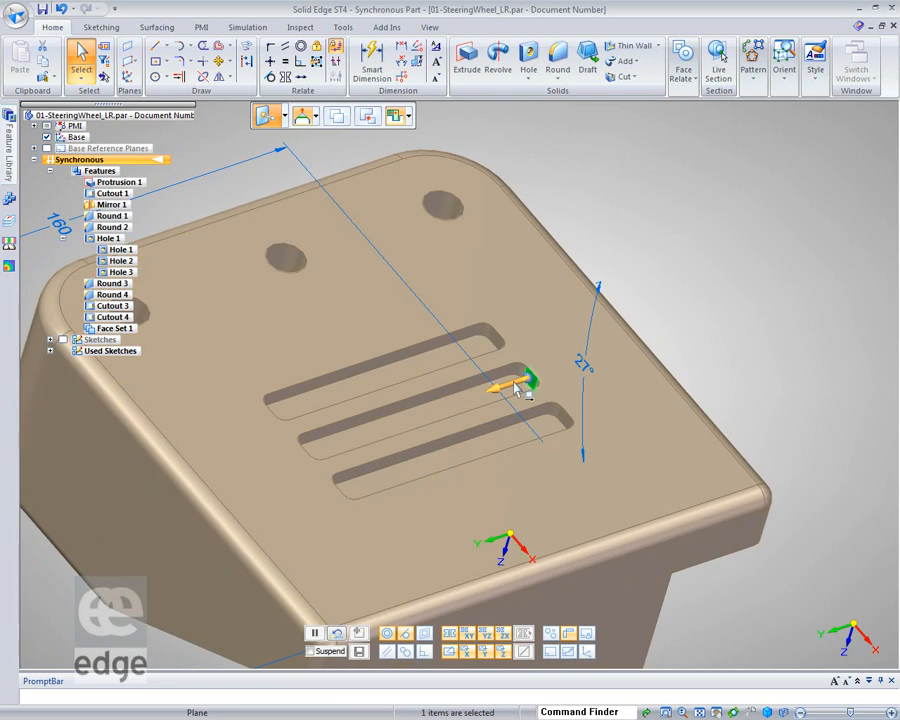
{"action": "left_click", "coordinate": [516, 388]}
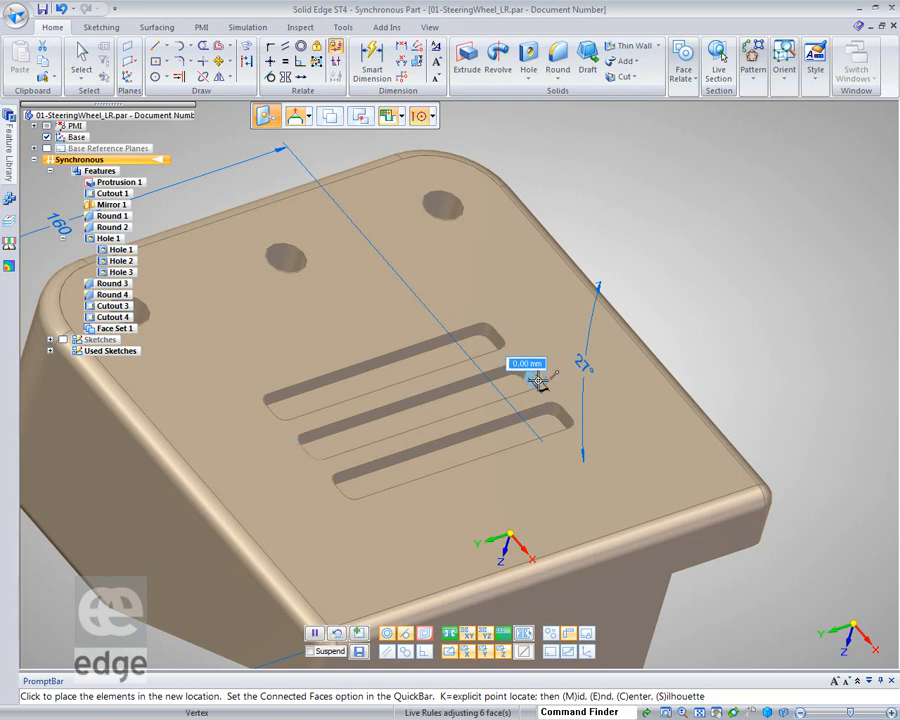
{"action": "left_click", "coordinate": [540, 379]}
{"action": "left_click", "coordinate": [546, 374]}
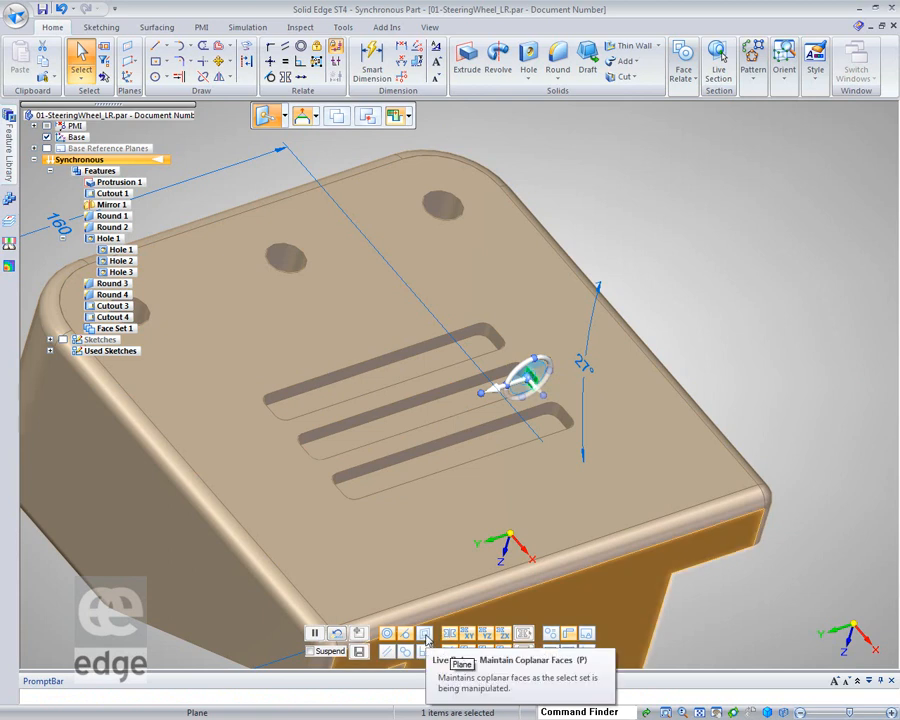
Move the middle slot's end face outward by about 25 mm, with keypoint snapping set to End Point
{"action": "left_click", "coordinate": [500, 393]}
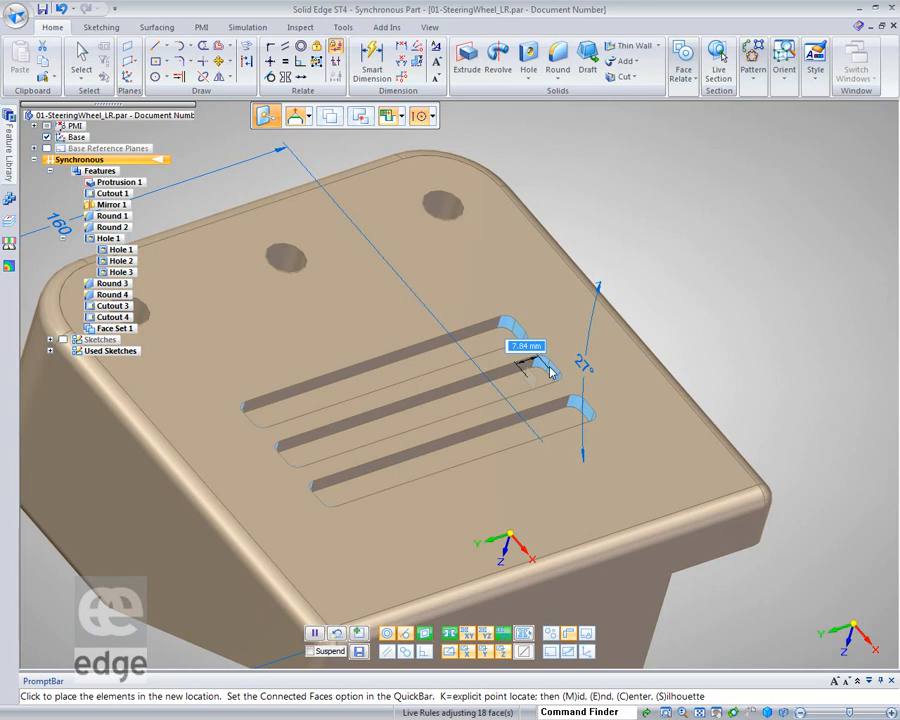
{"action": "left_click", "coordinate": [432, 117]}
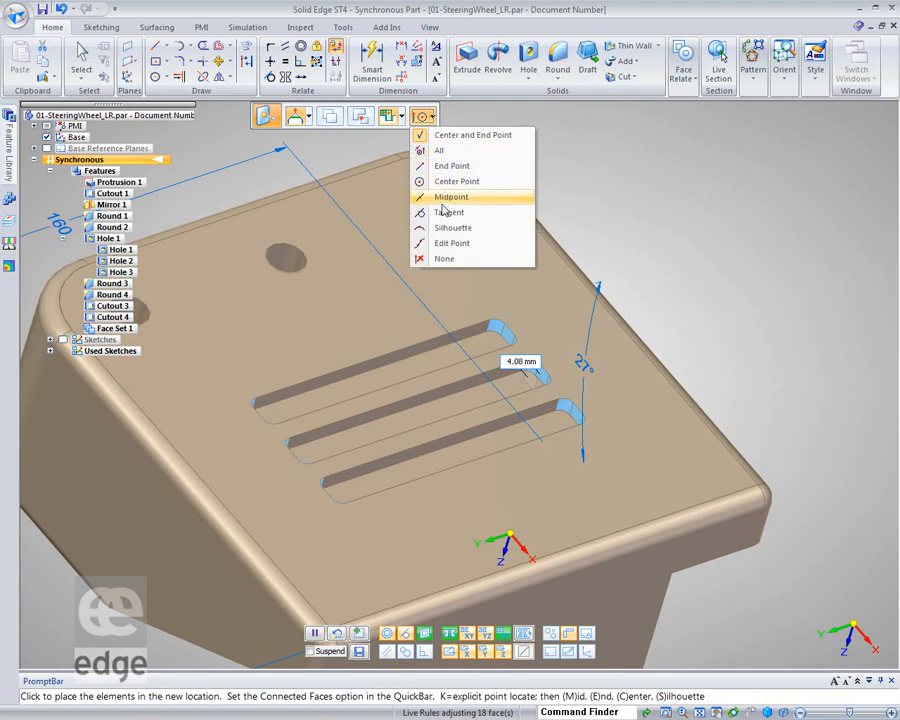
{"action": "left_click", "coordinate": [448, 168]}
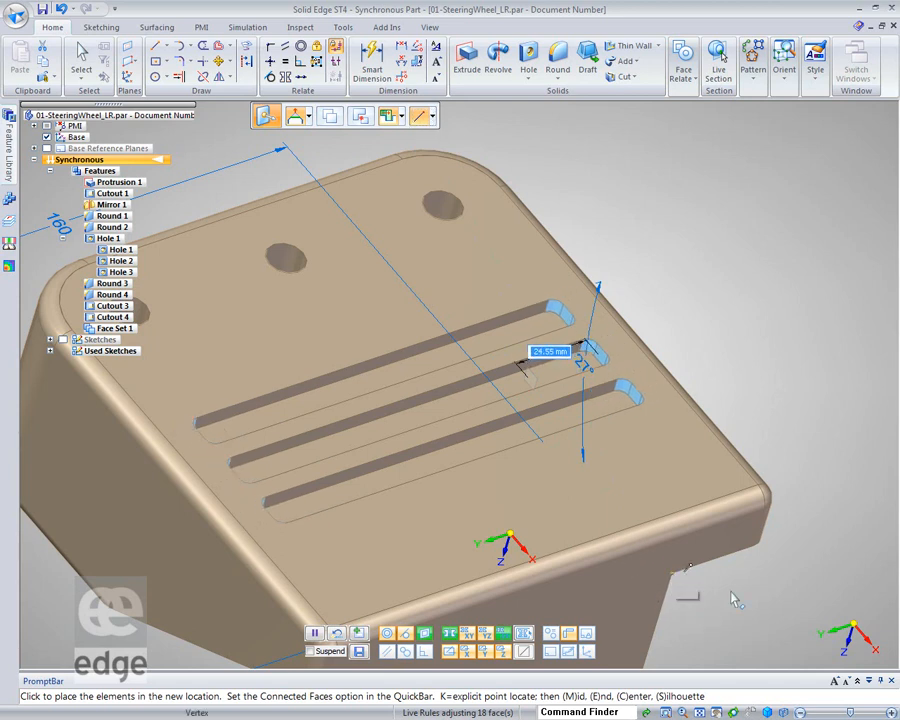
{"action": "left_click", "coordinate": [760, 606]}
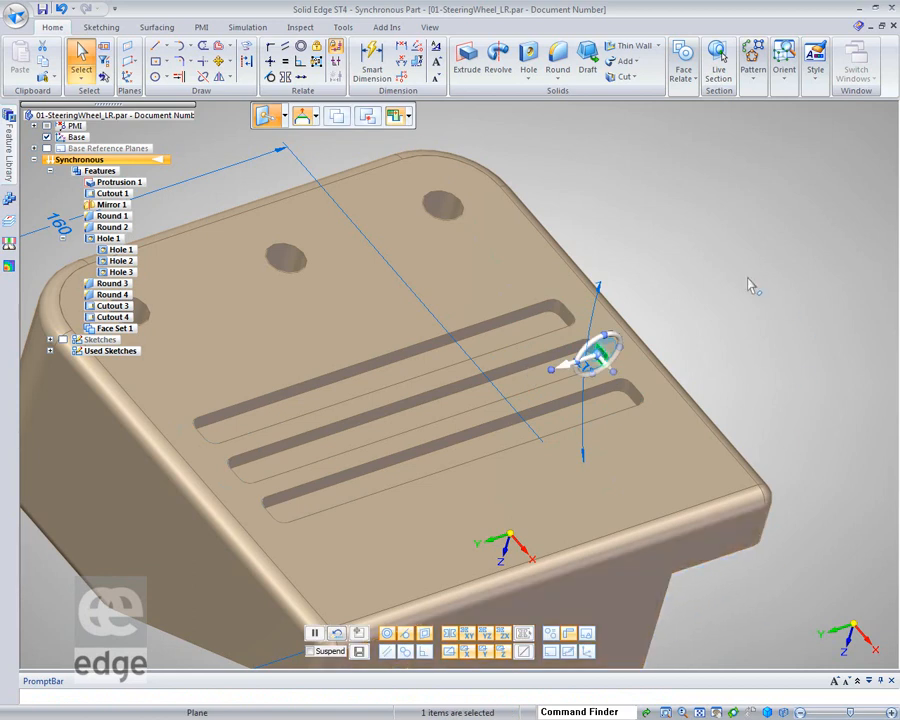
Move the middle slot's end face back inward along the slot by about 5 mm
{"action": "scroll", "coordinate": [752, 287], "scroll_direction": "up", "scroll_amount": 6}
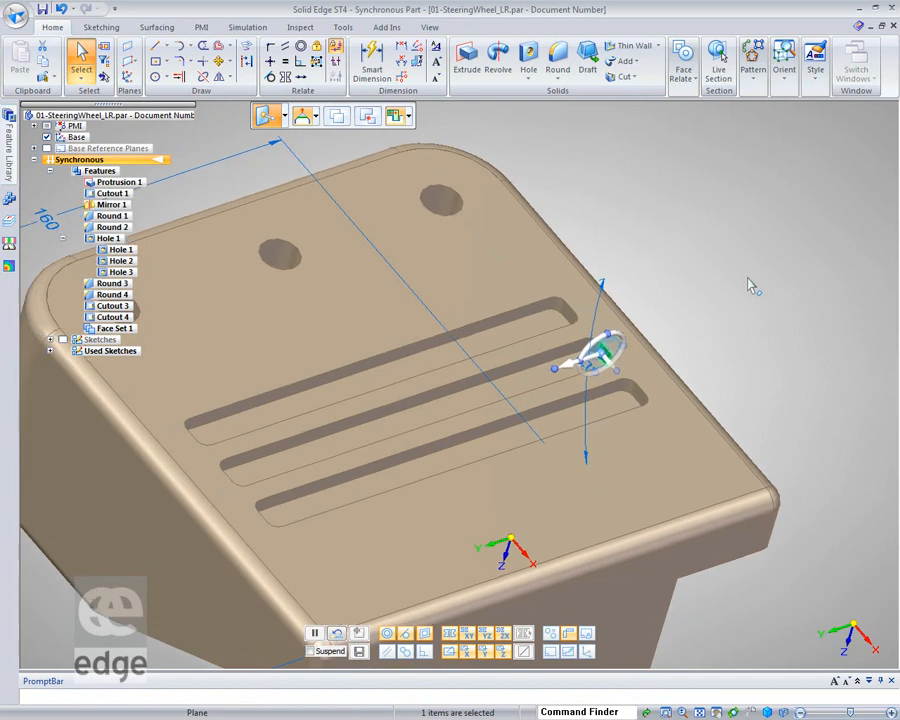
{"action": "scroll", "coordinate": [733, 328], "scroll_direction": "up", "scroll_amount": 1}
{"action": "middle_click_drag", "start_coordinate": [733, 328], "coordinate": [741, 293]}
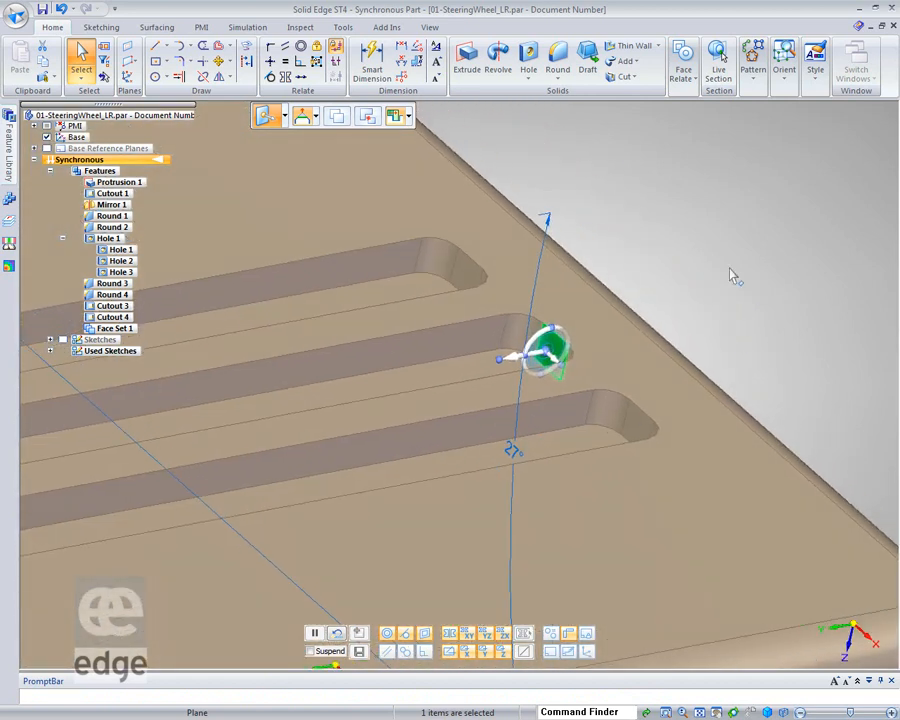
{"action": "left_click", "coordinate": [519, 368]}
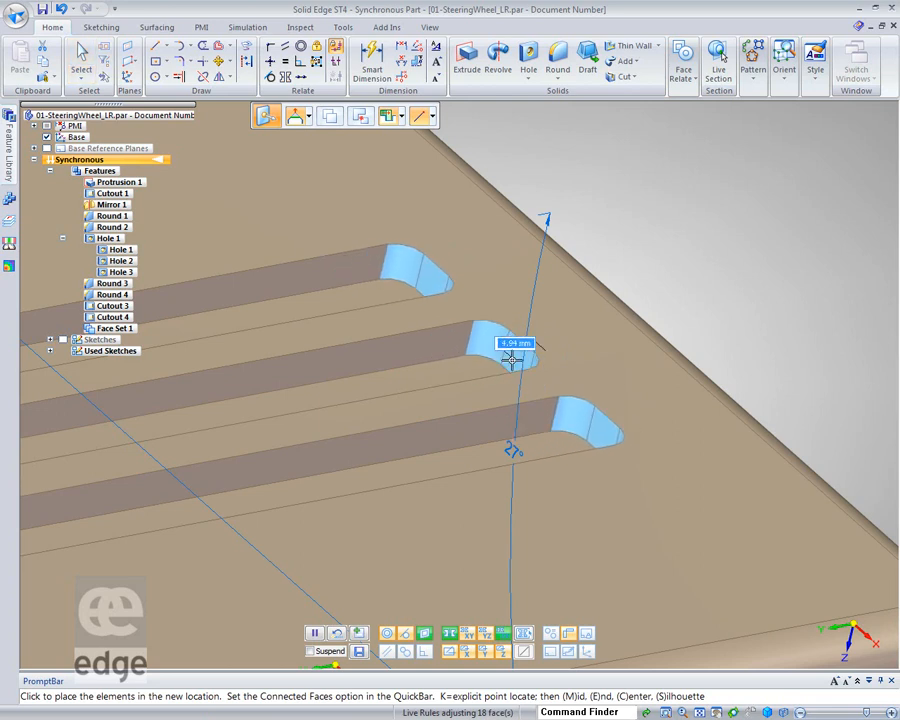
{"action": "left_click", "coordinate": [515, 363]}
Move the middle slot's end face inward to the endpoint at the upper corner of the lower block's side face
{"action": "scroll", "coordinate": [762, 334], "scroll_direction": "down", "scroll_amount": 5}
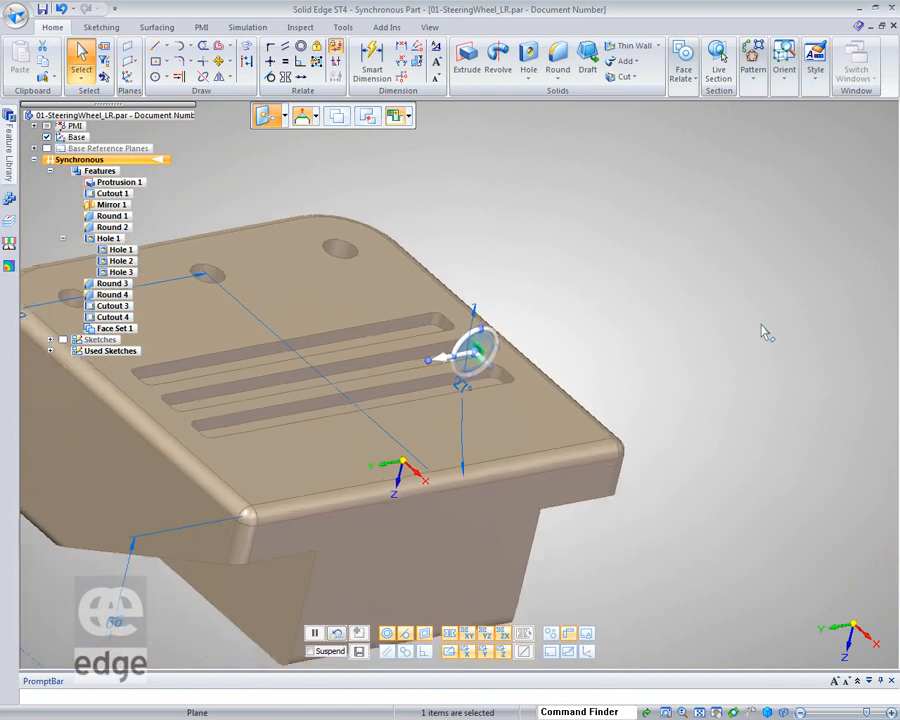
{"action": "middle_click_drag", "start_coordinate": [762, 333], "coordinate": [766, 333]}
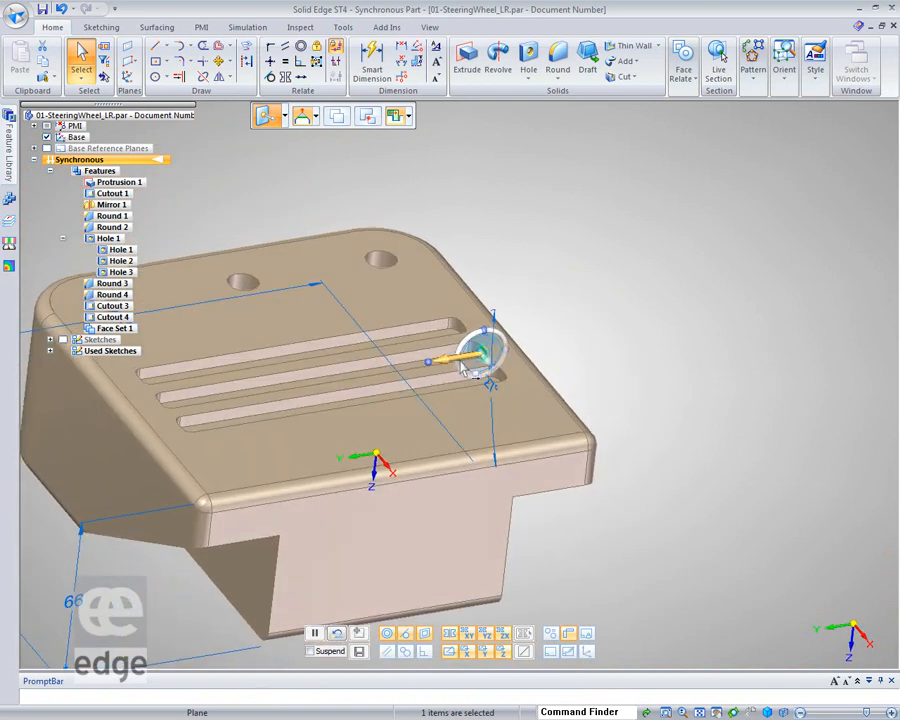
{"action": "left_click", "coordinate": [484, 360]}
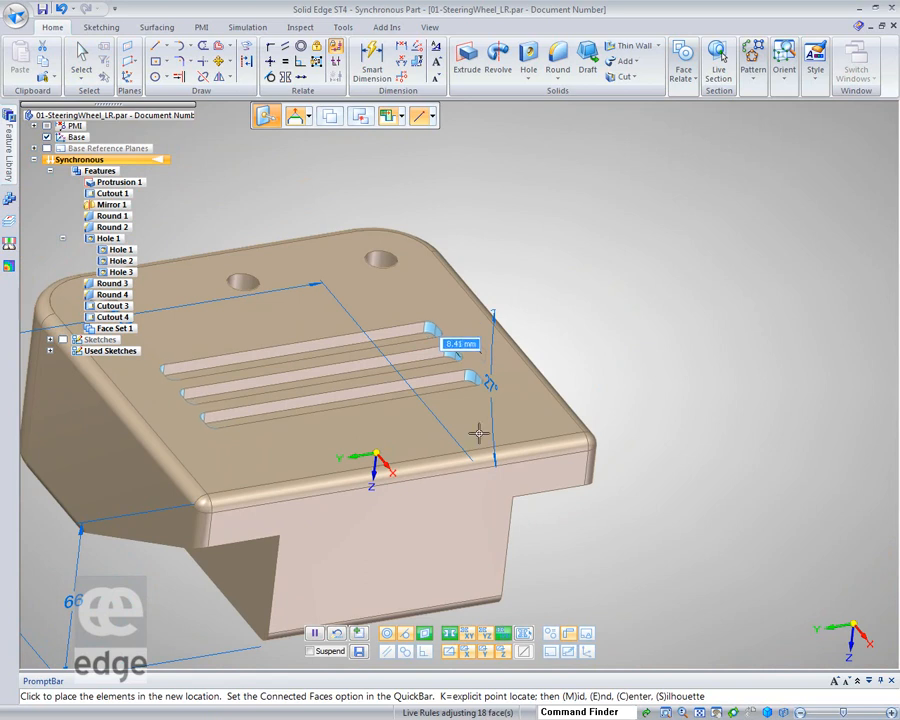
{"action": "left_click", "coordinate": [516, 498]}
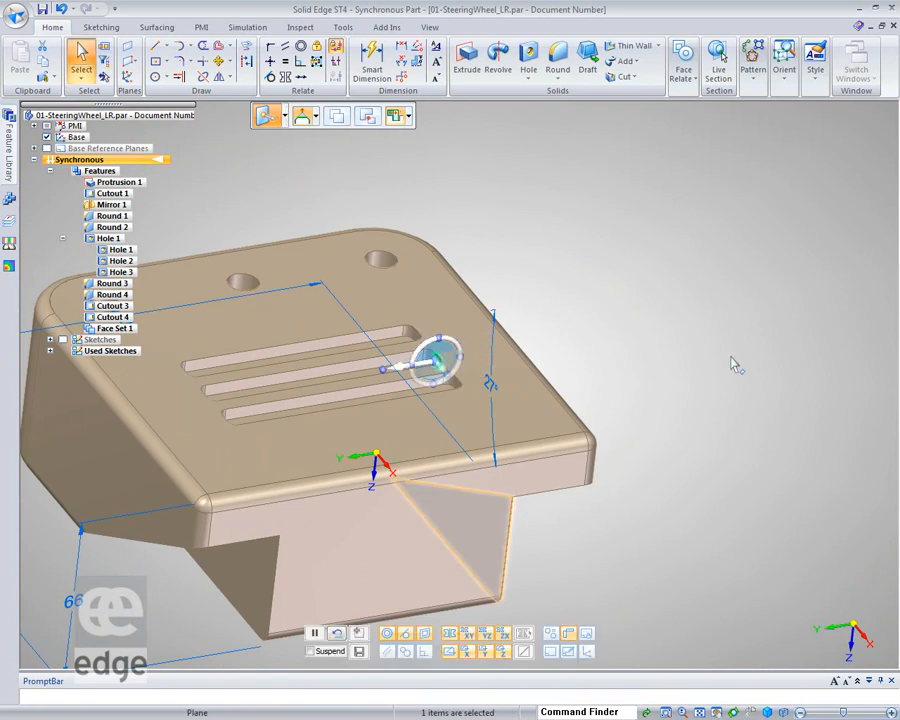
Try to move the slot's end face outward together with the aligned side of the lower block
{"action": "left_click", "coordinate": [403, 372]}
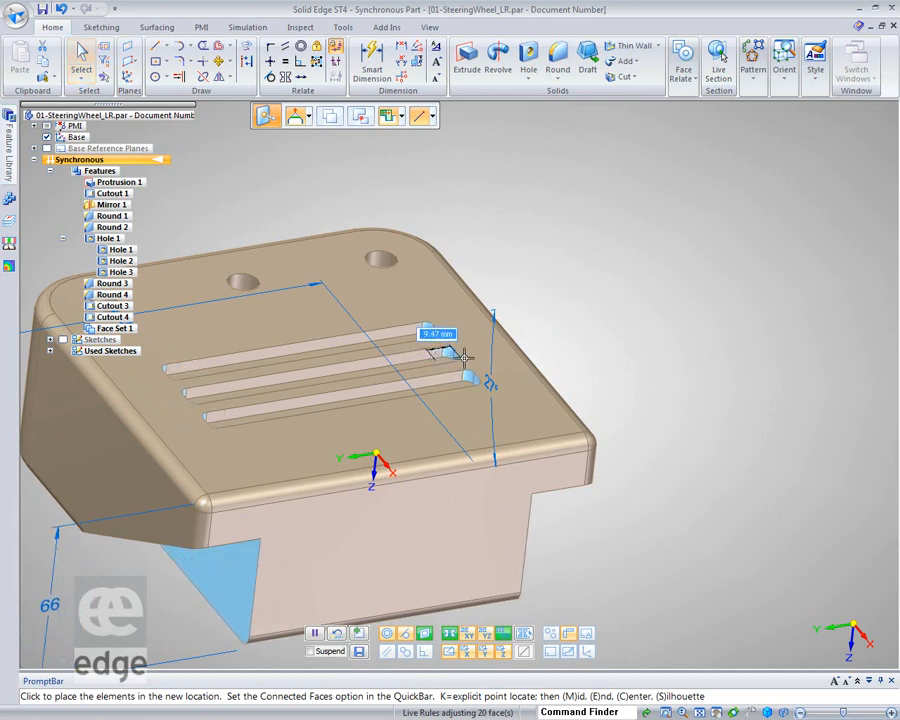
{"action": "mouse_move", "coordinate": [450, 364]}
{"action": "middle_mouse_down"}
{"action": "mouse_move", "coordinate": [464, 357]}
{"action": "mouse_move", "coordinate": [460, 364]}
{"action": "middle_mouse_up"}
{"action": "key", "text": "Escape"}
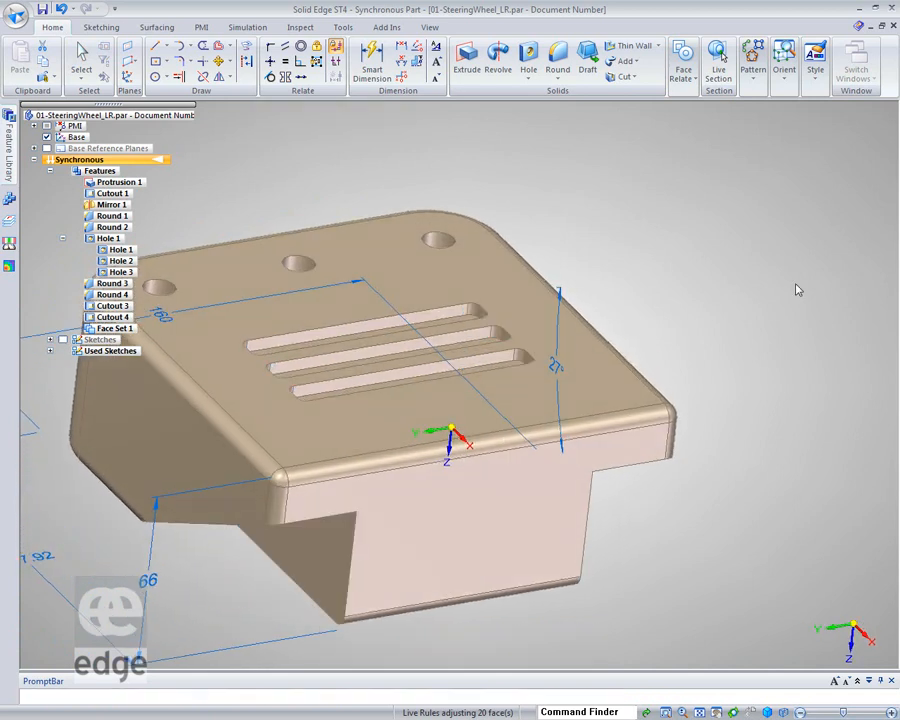
Dimension the front bottom edge of the lower block, placing the dimension below it, and leave the Smart Dimension command
{"action": "left_click", "coordinate": [372, 62]}
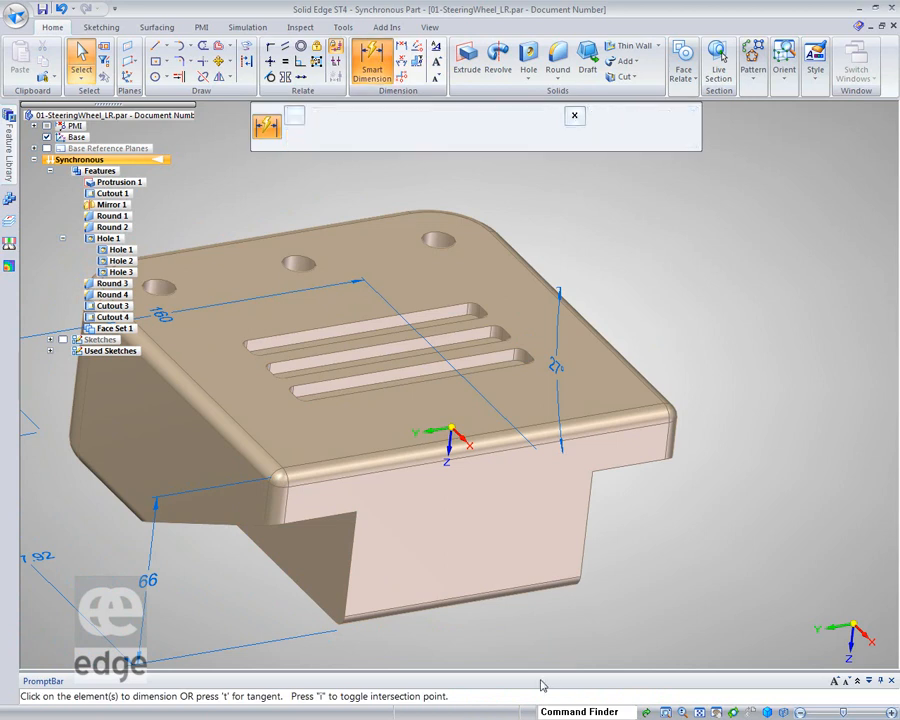
{"action": "left_click", "coordinate": [430, 600]}
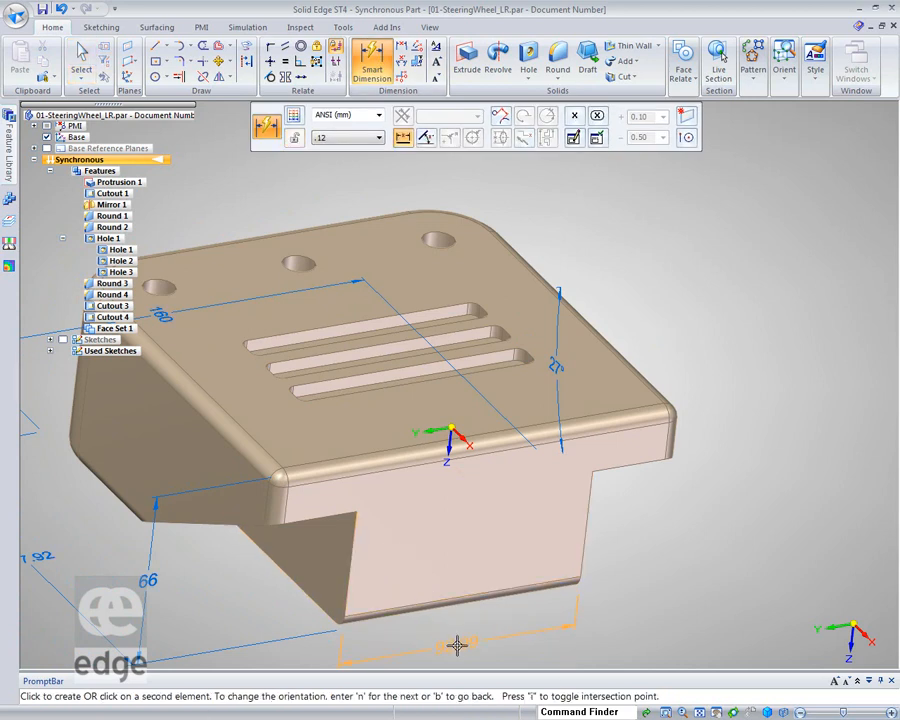
{"action": "left_click", "coordinate": [458, 645]}
{"action": "left_click", "coordinate": [804, 529]}
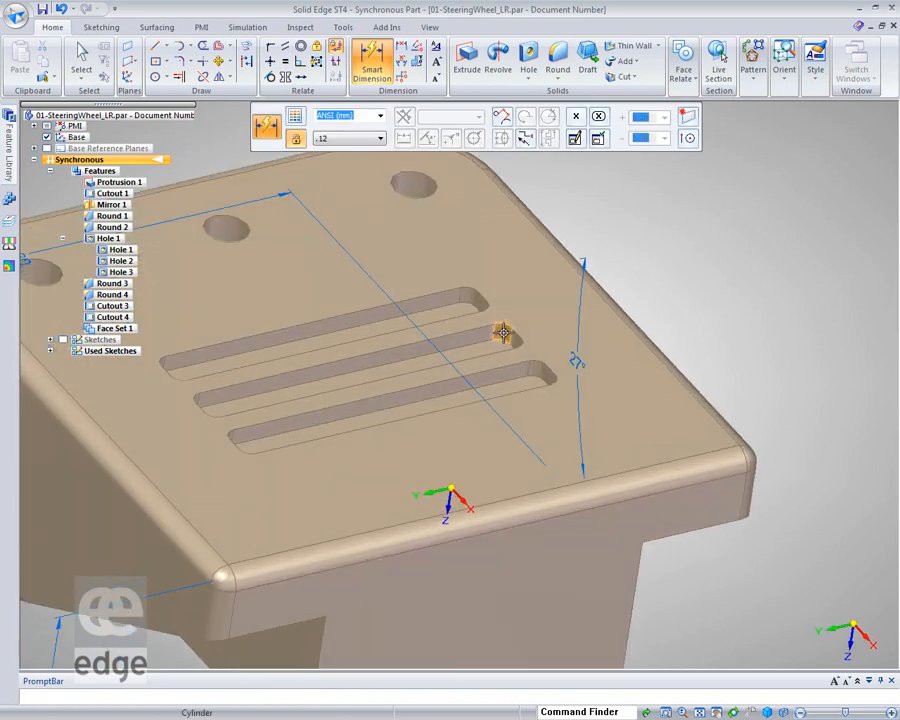
{"action": "left_click", "coordinate": [83, 55]}
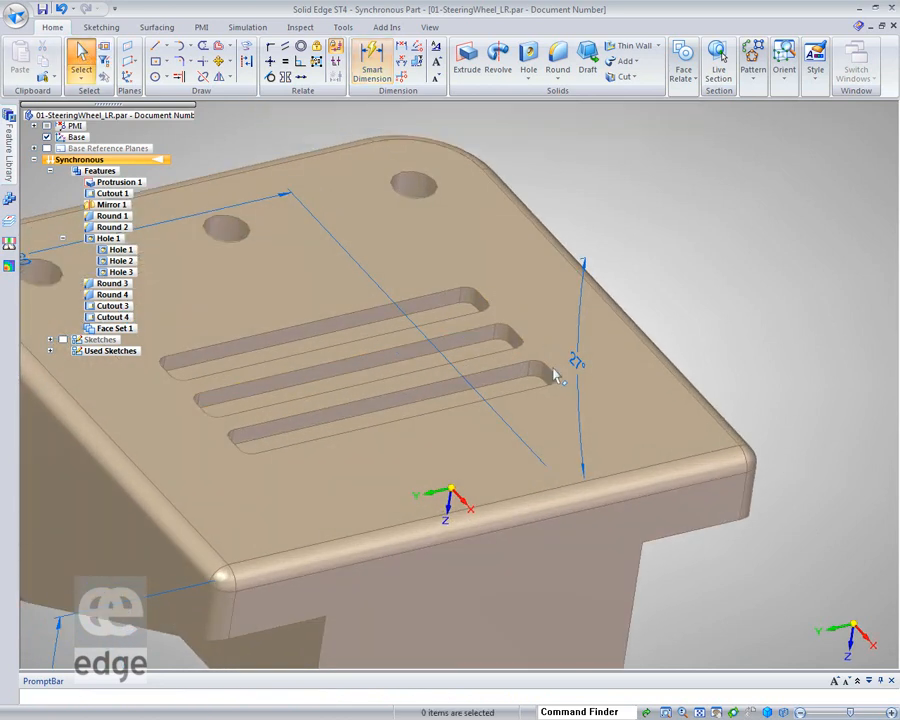
Move the middle slot's end face outward by about 1.7 mm and examine the dimensions affected on the slots and lower block
{"action": "left_click", "coordinate": [512, 342]}
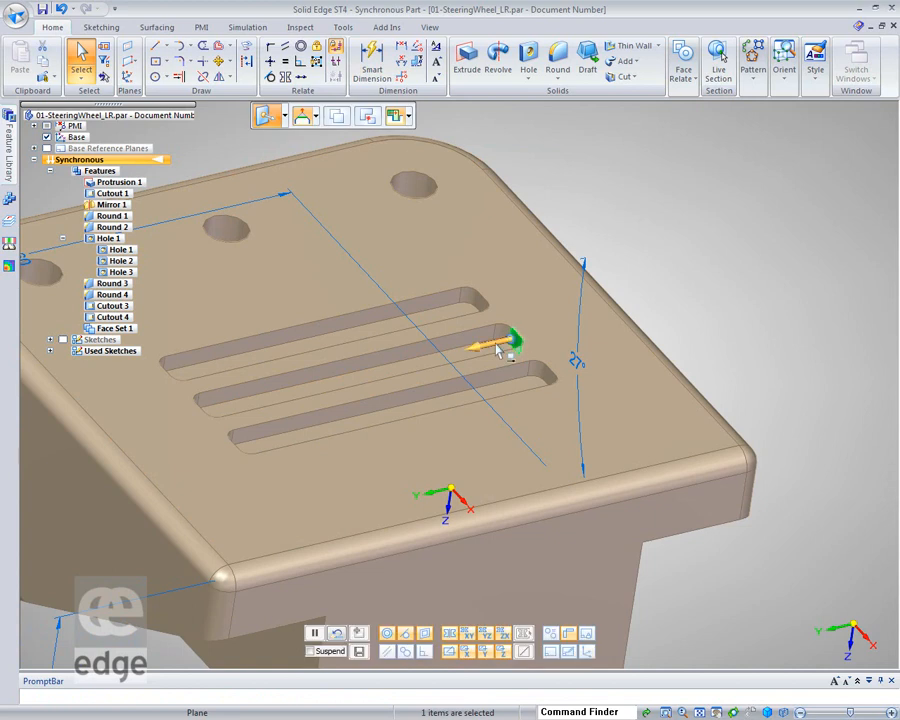
{"action": "left_click", "coordinate": [500, 345]}
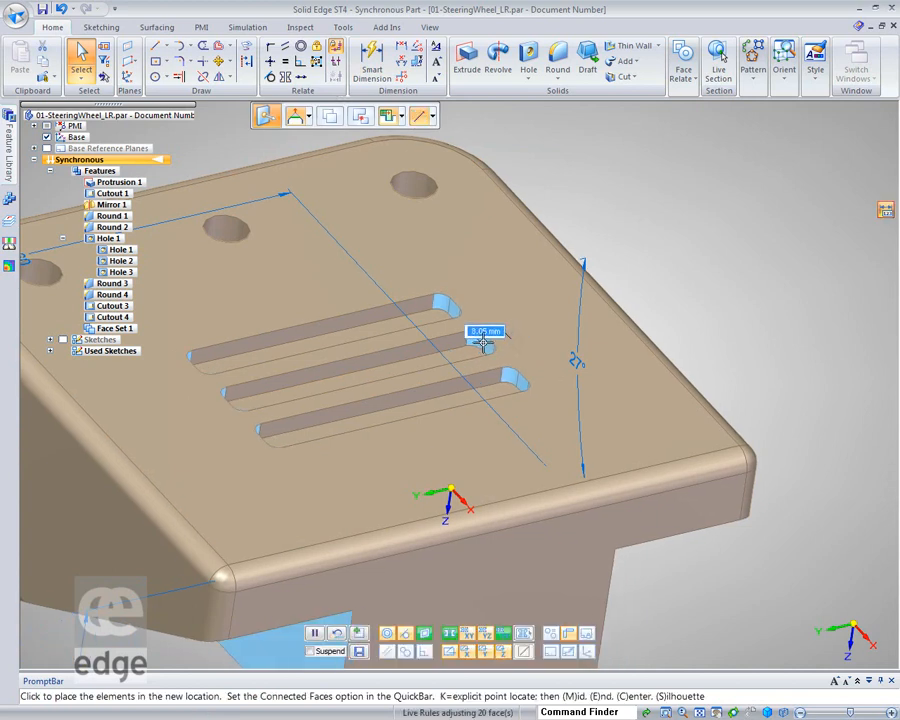
{"action": "scroll", "coordinate": [475, 345], "scroll_direction": "up", "scroll_amount": 5}
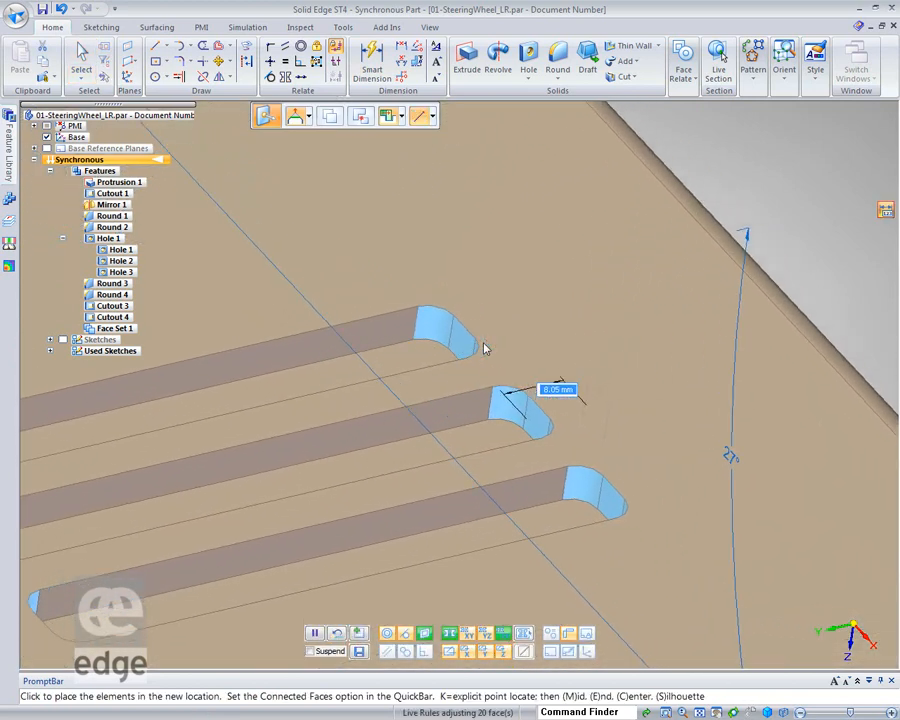
{"action": "scroll", "coordinate": [485, 348], "scroll_direction": "up", "scroll_amount": 3}
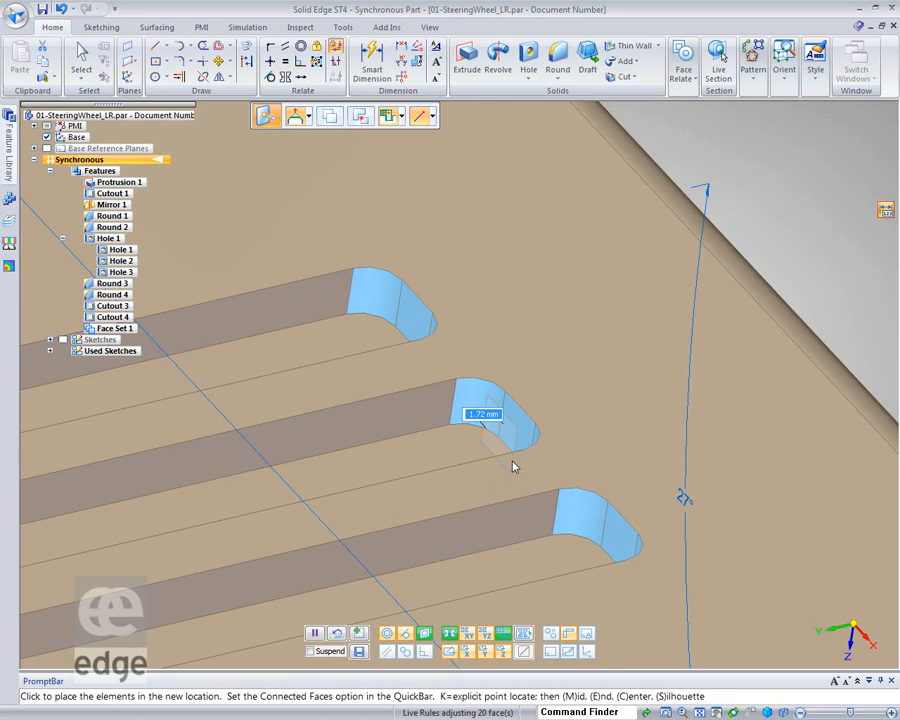
{"action": "left_click", "coordinate": [512, 467]}
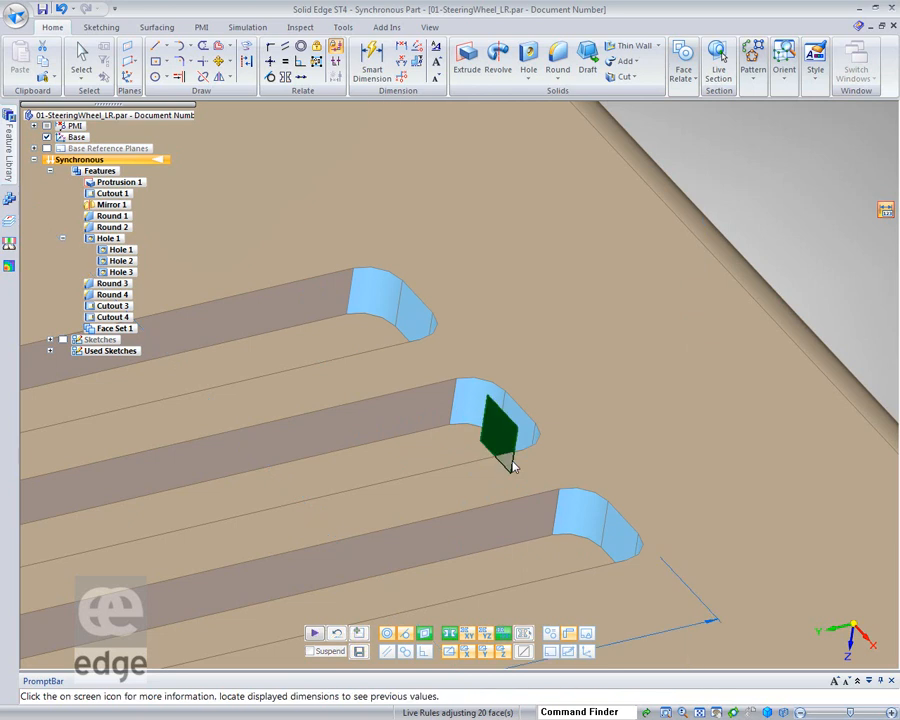
{"action": "scroll", "coordinate": [512, 467], "scroll_direction": "down", "scroll_amount": 5}
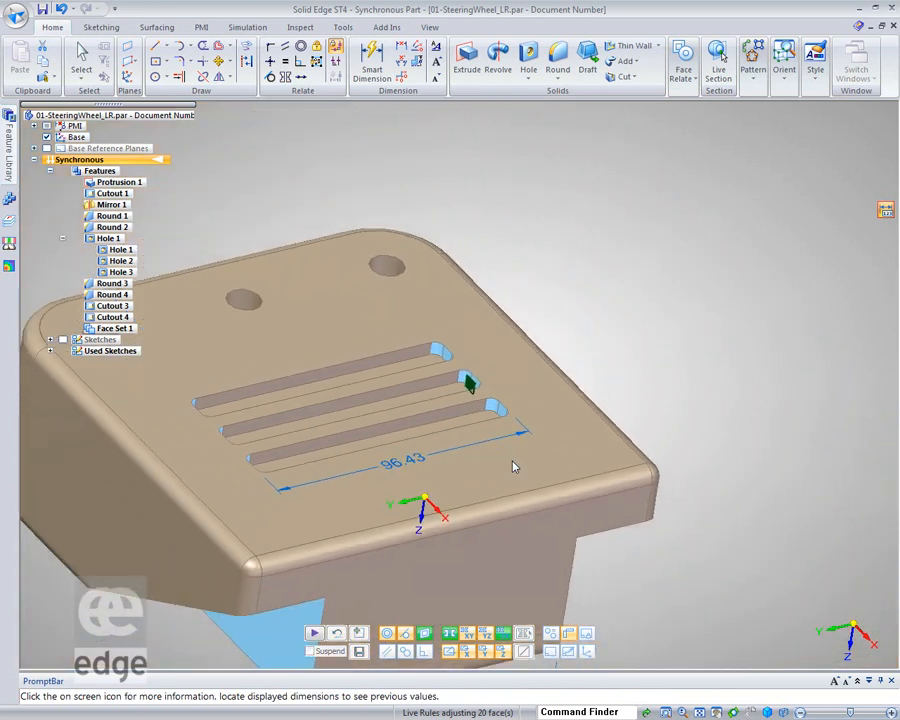
{"action": "scroll", "coordinate": [512, 467], "scroll_direction": "down", "scroll_amount": 1}
{"action": "scroll", "coordinate": [768, 385], "scroll_direction": "down", "scroll_amount": 4}
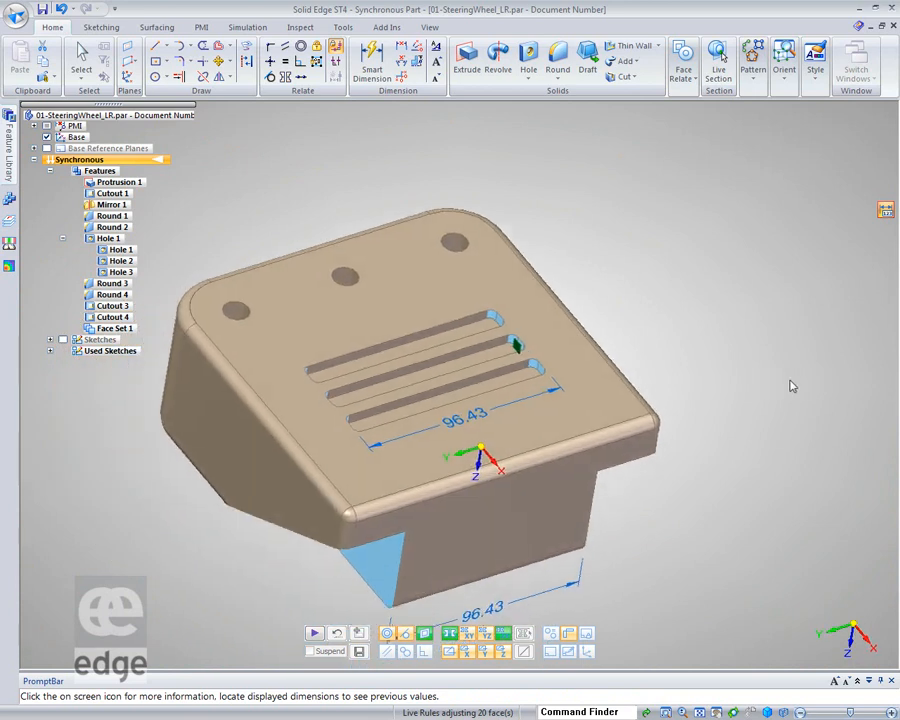
{"action": "scroll", "coordinate": [800, 386], "scroll_direction": "down", "scroll_amount": 1}
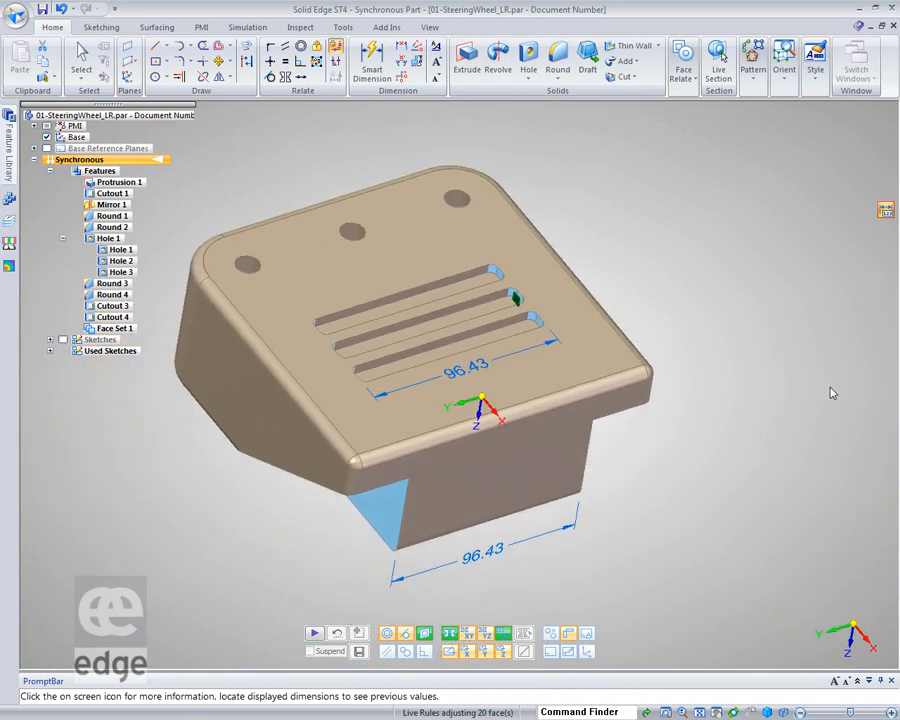
{"action": "mouse_move", "coordinate": [470, 374]}
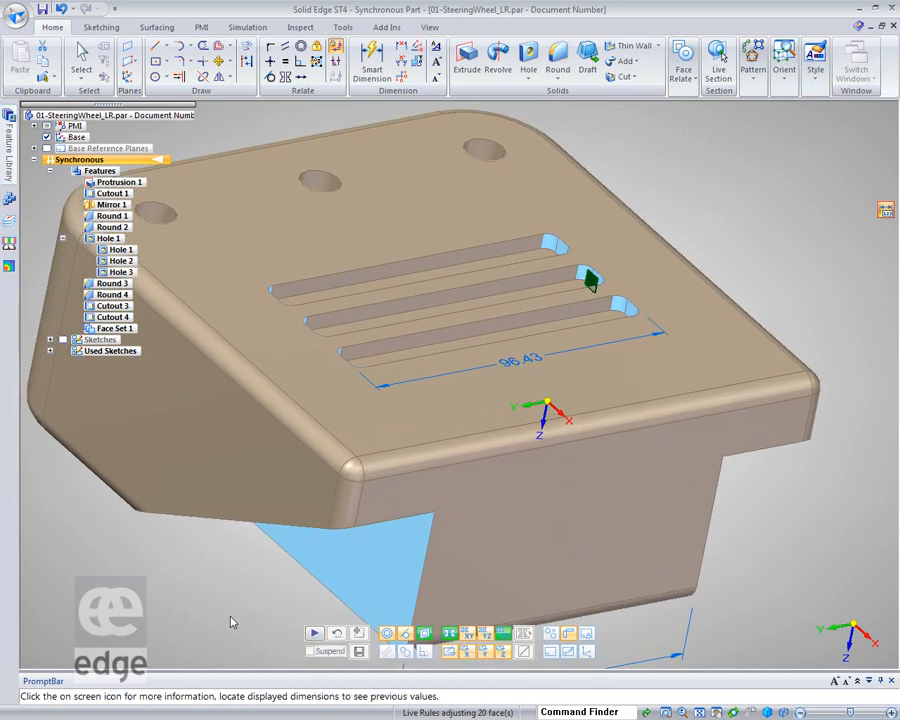
Resume the paused move, try other positions for the slot's end face along its axis, and abandon the move
{"action": "left_click", "coordinate": [314, 637]}
{"action": "left_click_drag", "start_coordinate": [614, 298], "coordinate": [614, 308]}
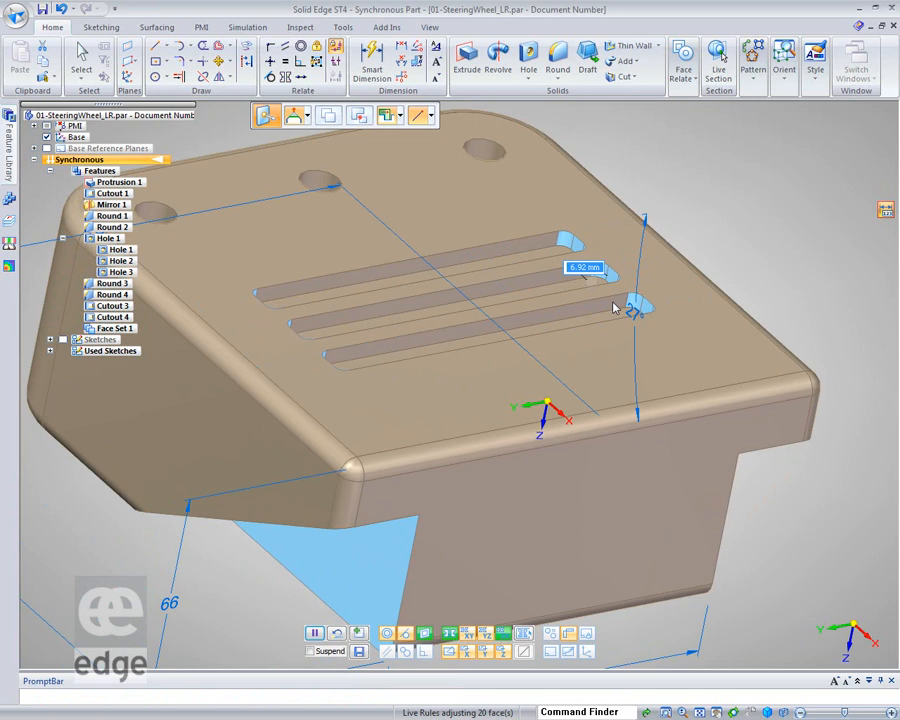
{"action": "mouse_move", "coordinate": [614, 308]}
{"action": "left_mouse_down"}
{"action": "mouse_move", "coordinate": [632, 296]}
{"action": "mouse_move", "coordinate": [600, 301]}
{"action": "left_mouse_up"}
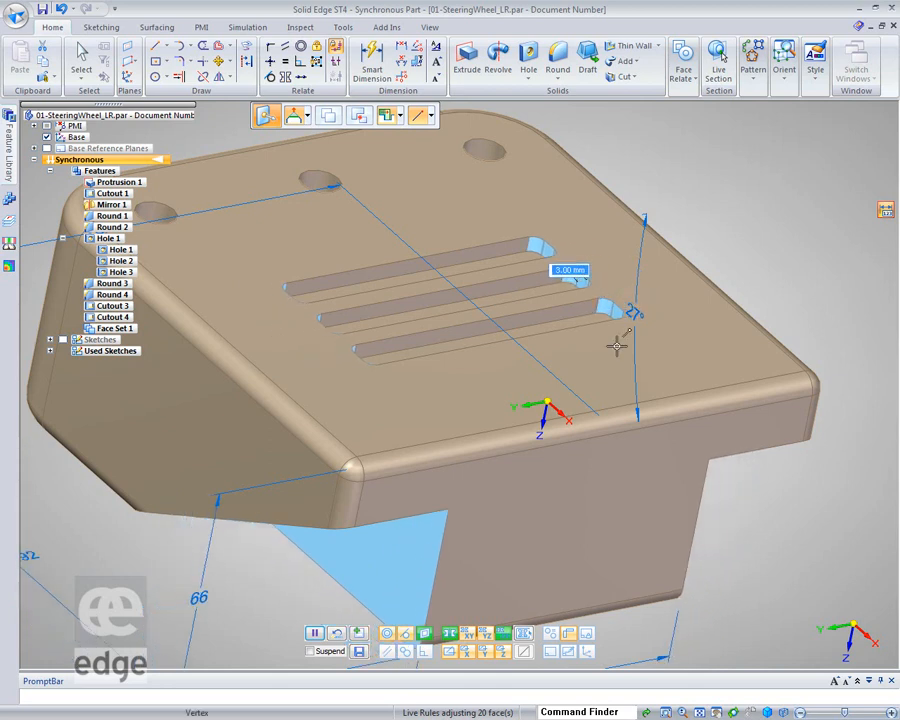
{"action": "left_click", "coordinate": [631, 312]}
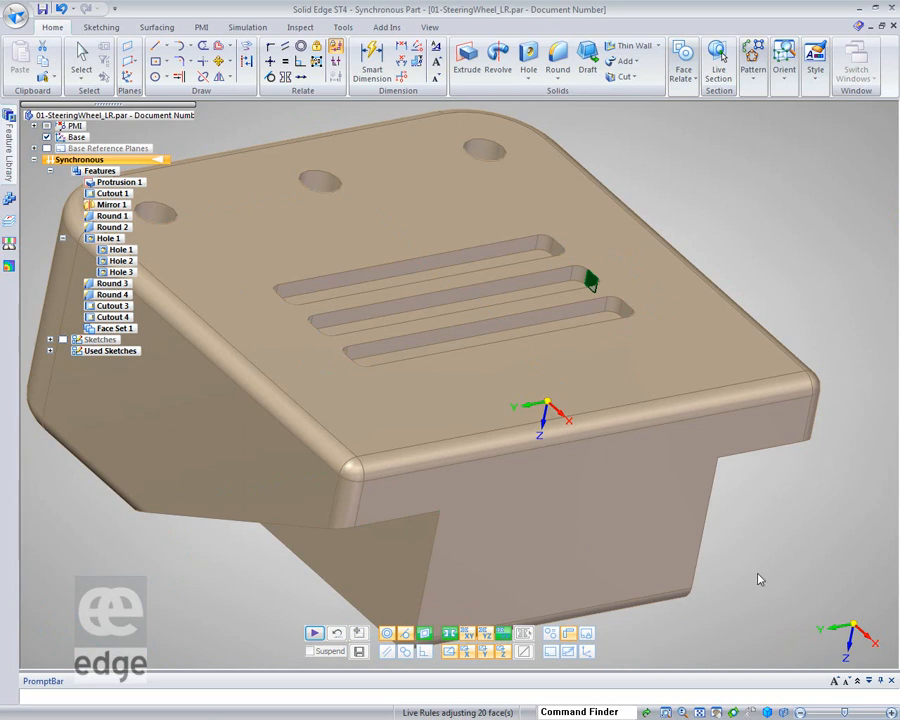
Move the middle slot's end face inward by about 9.5 mm and check the previous value of the lower block's width dimension
{"action": "mouse_move", "coordinate": [760, 577]}
{"action": "middle_mouse_down"}
{"action": "mouse_move", "coordinate": [759, 416]}
{"action": "mouse_move", "coordinate": [764, 594]}
{"action": "middle_mouse_up"}
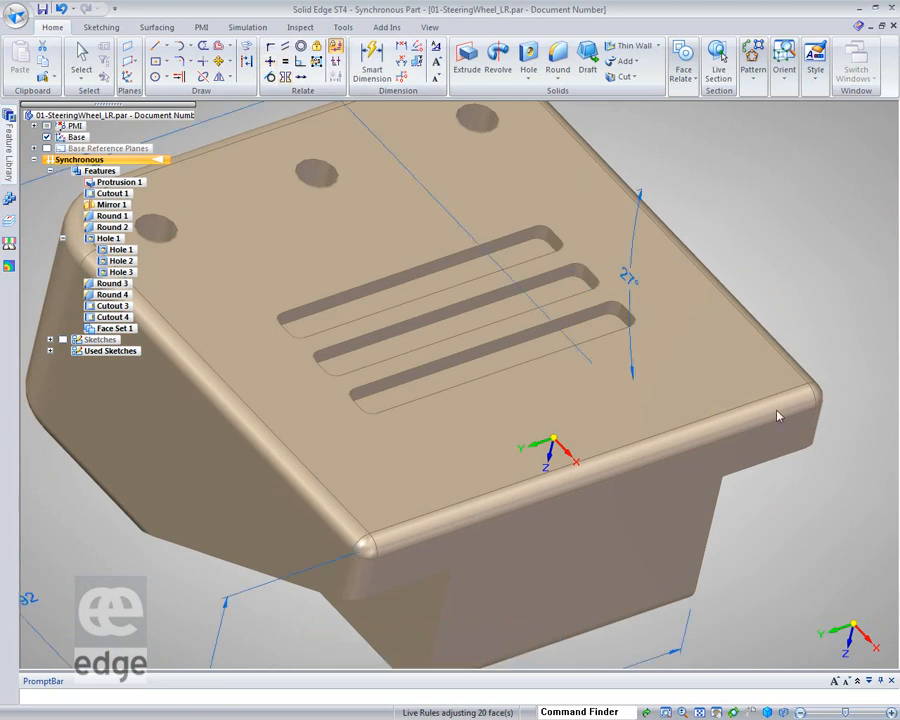
{"action": "left_click", "coordinate": [586, 282]}
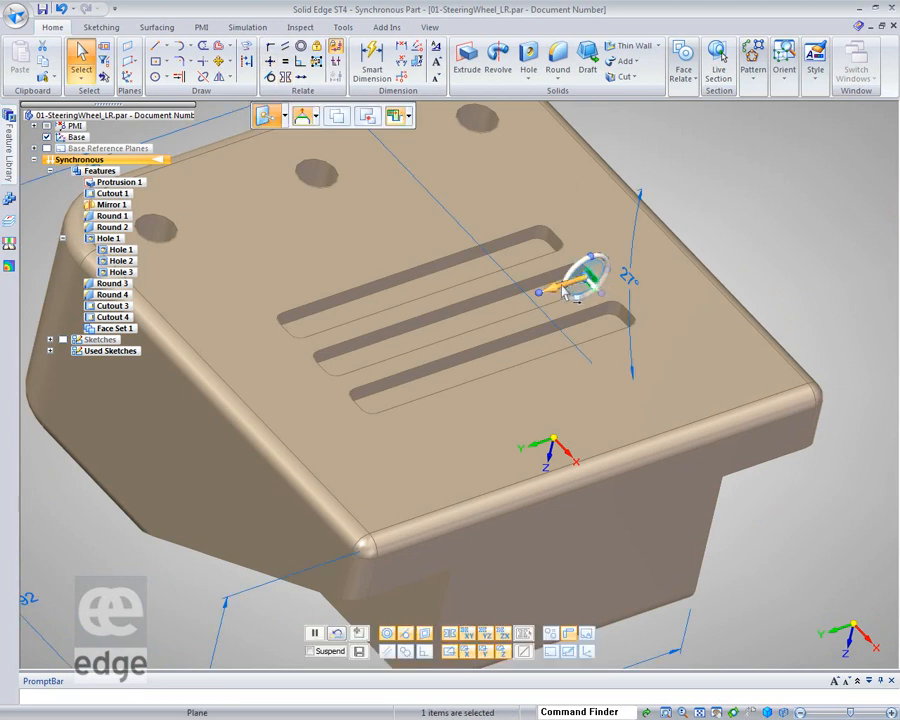
{"action": "left_click", "coordinate": [577, 289]}
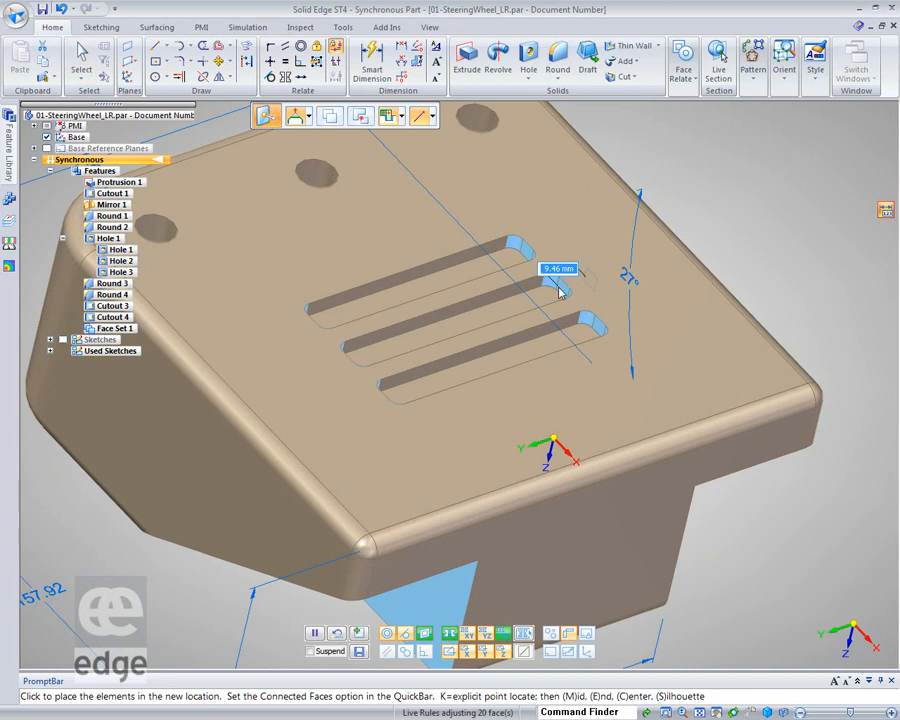
{"action": "left_click", "coordinate": [559, 291]}
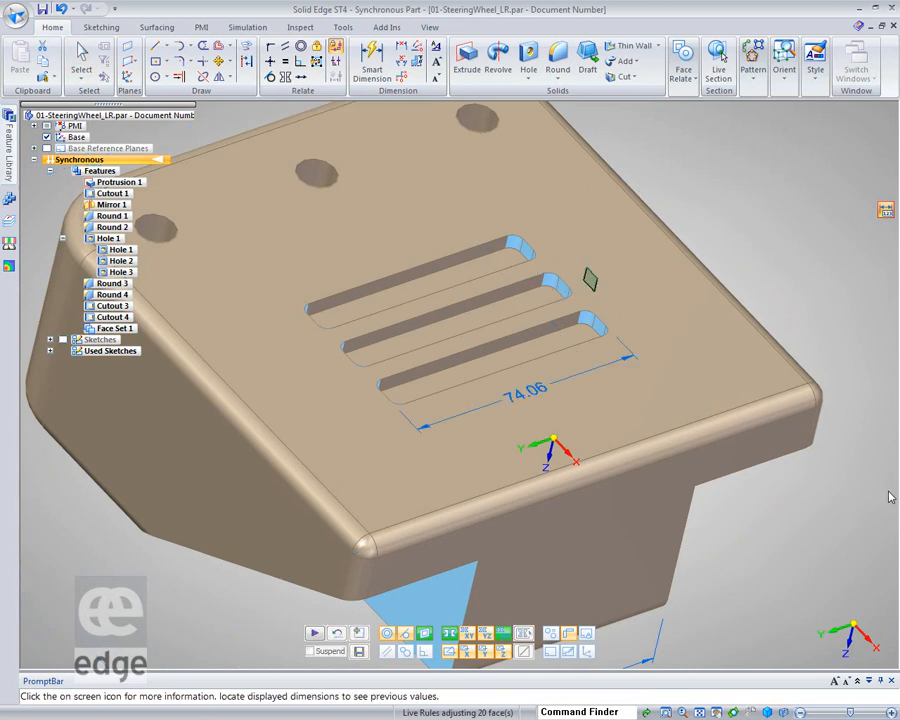
{"action": "scroll", "coordinate": [895, 490], "scroll_direction": "down", "scroll_amount": 3}
{"action": "scroll", "coordinate": [833, 536], "scroll_direction": "down", "scroll_amount": 2}
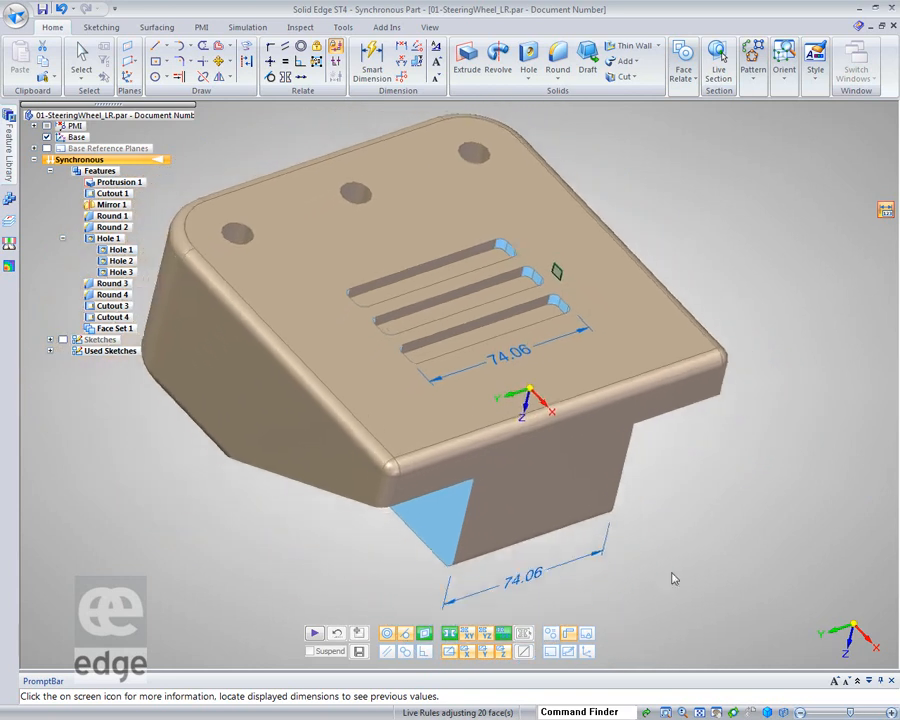
{"action": "mouse_move", "coordinate": [533, 568]}
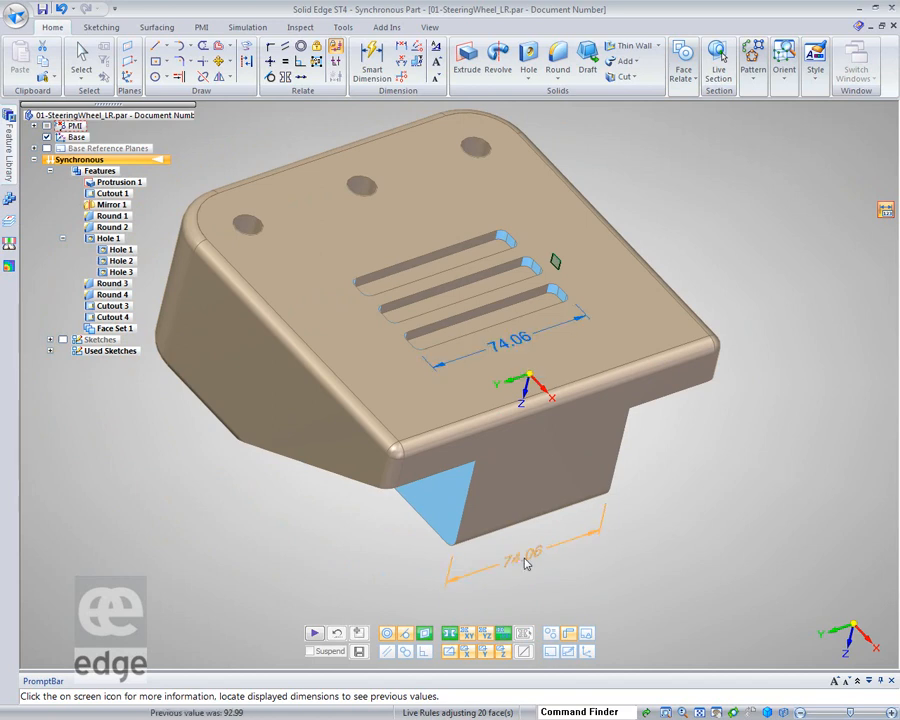
Resume moving the middle slot's end face, try a position about 8 mm inward, and cancel the move
{"action": "scroll", "coordinate": [898, 338], "scroll_direction": "up", "scroll_amount": 2}
{"action": "scroll", "coordinate": [480, 280], "scroll_direction": "up", "scroll_amount": 3}
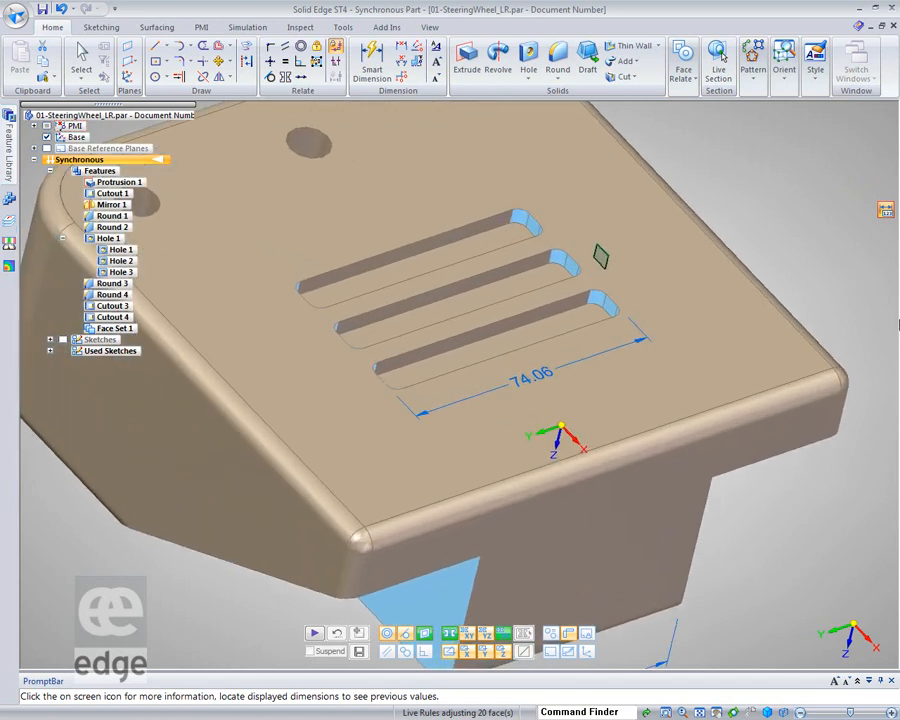
{"action": "left_click", "coordinate": [561, 292]}
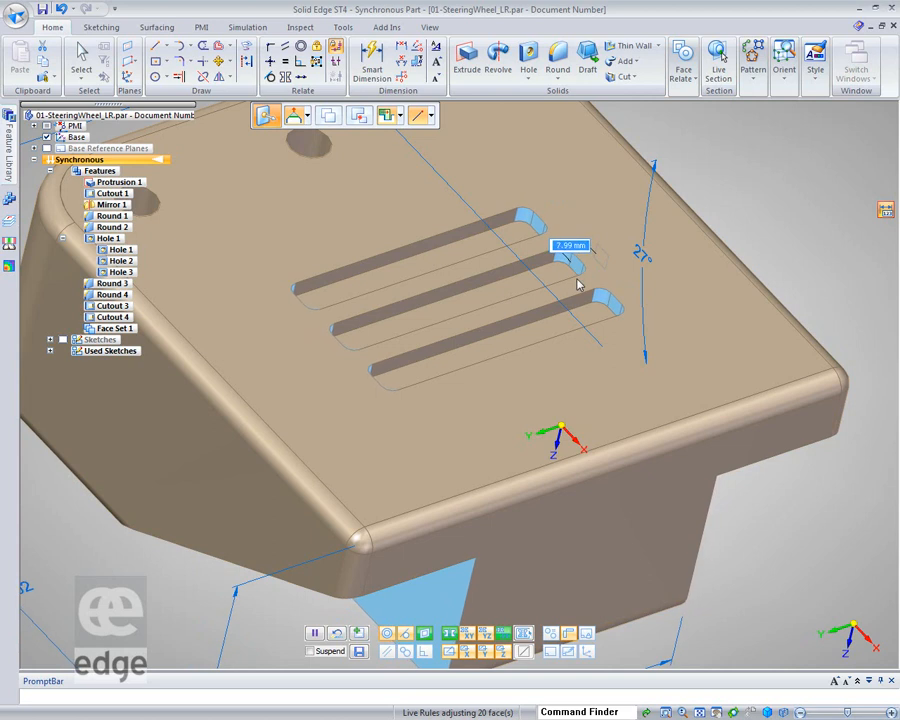
{"action": "left_click", "coordinate": [577, 281]}
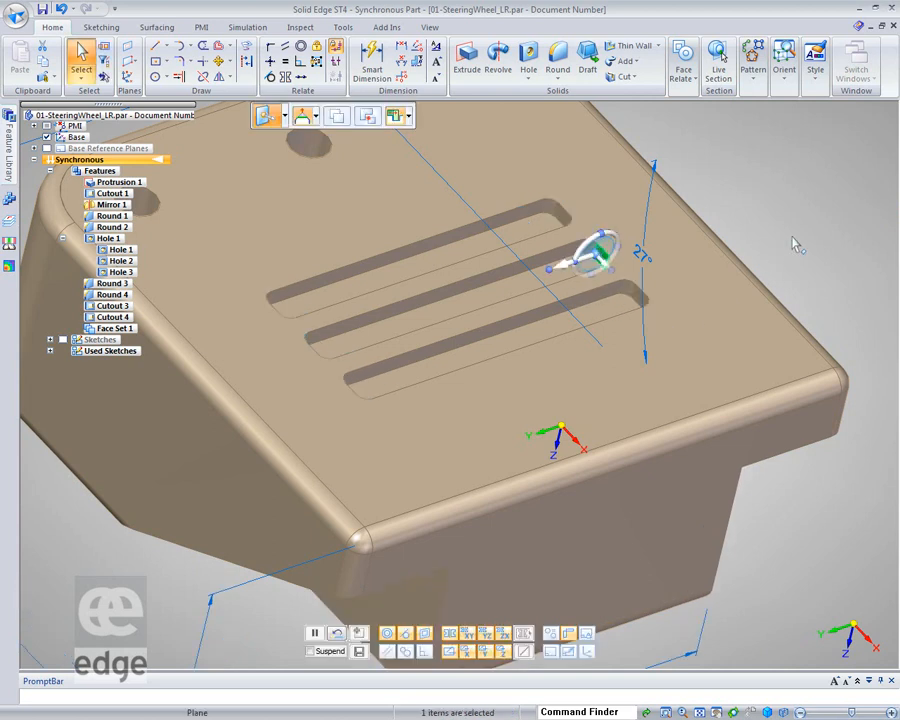
{"action": "key", "text": "Escape"}
Begin moving the front slot's end face and release the middle slot from the Coplanar and Symmetric Base ZX relationships in Live Rules Advanced
{"action": "left_click", "coordinate": [639, 297]}
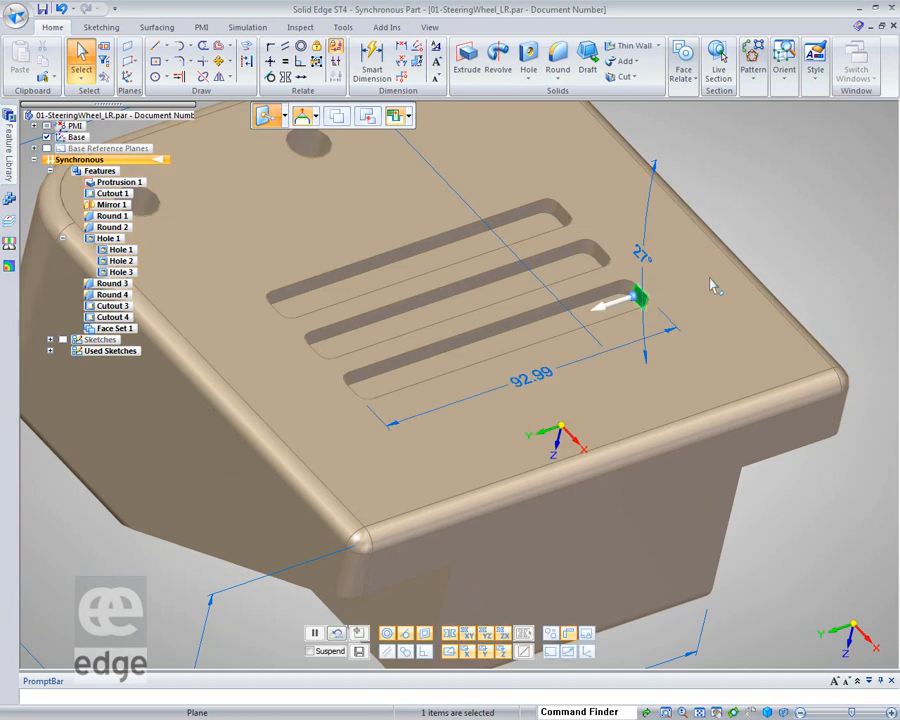
{"action": "left_click", "coordinate": [615, 308]}
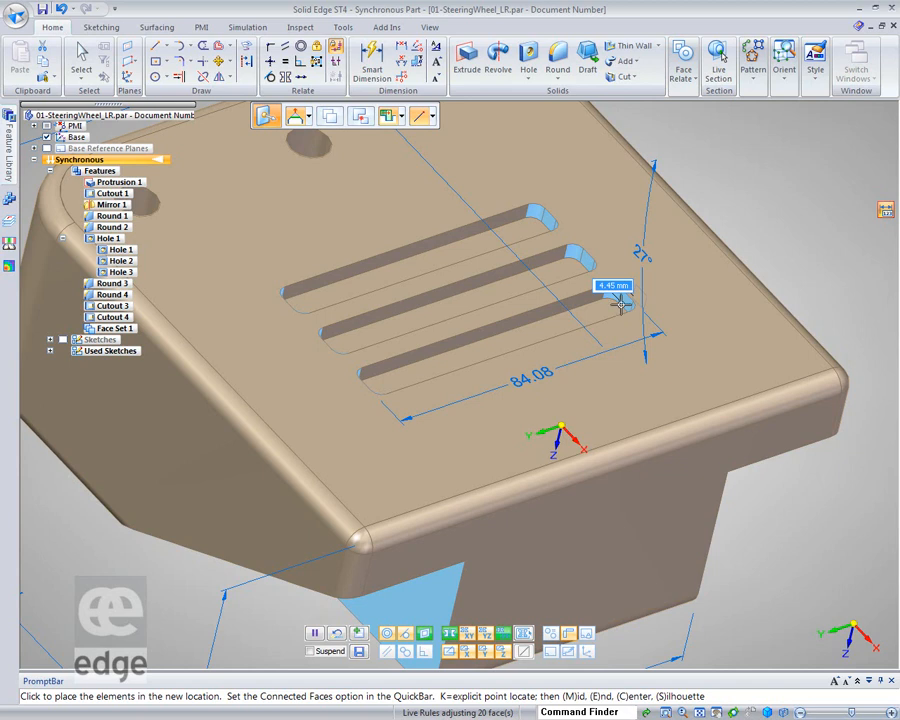
{"action": "left_click", "coordinate": [622, 310]}
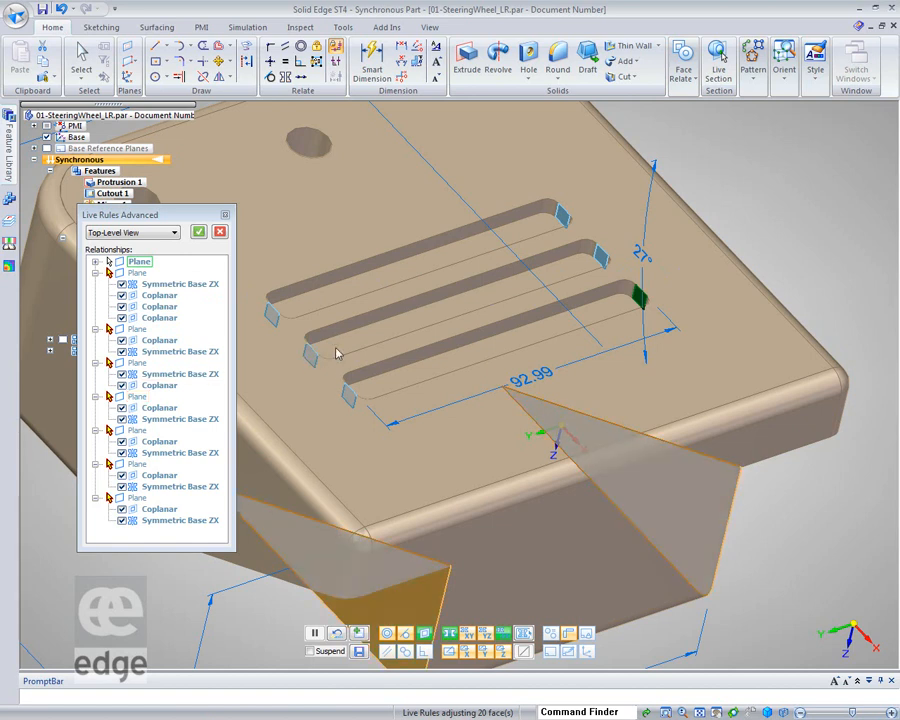
{"action": "left_click", "coordinate": [121, 408]}
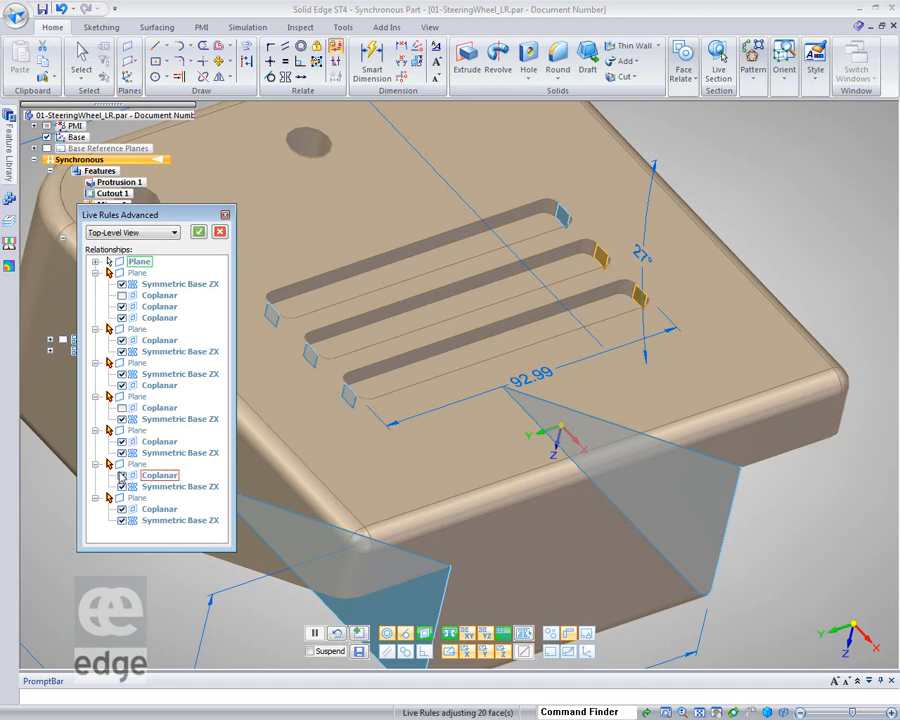
{"action": "left_click", "coordinate": [122, 476]}
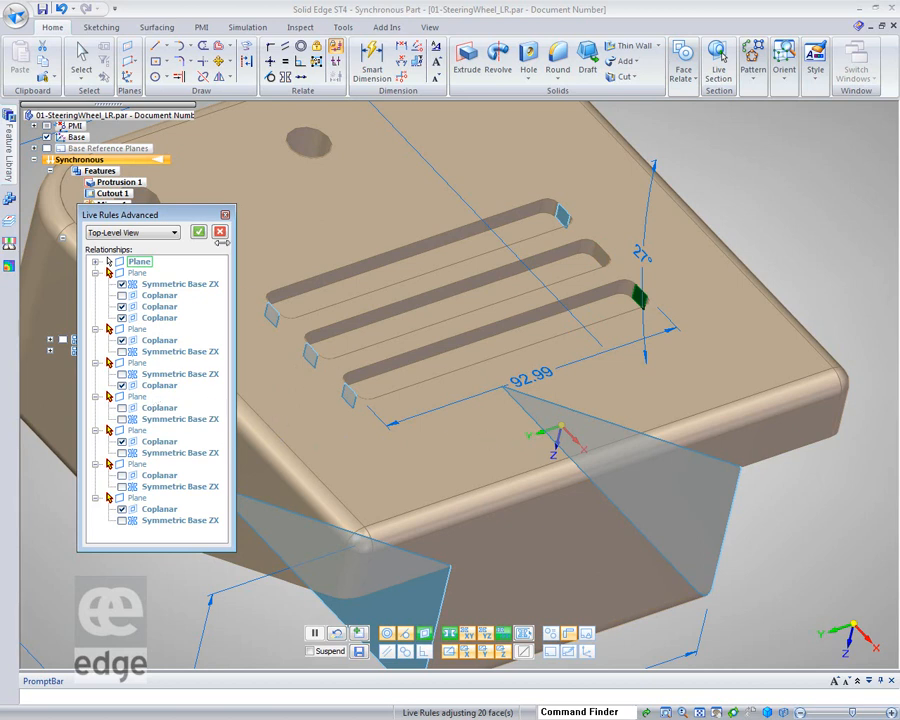
{"action": "left_click", "coordinate": [199, 233]}
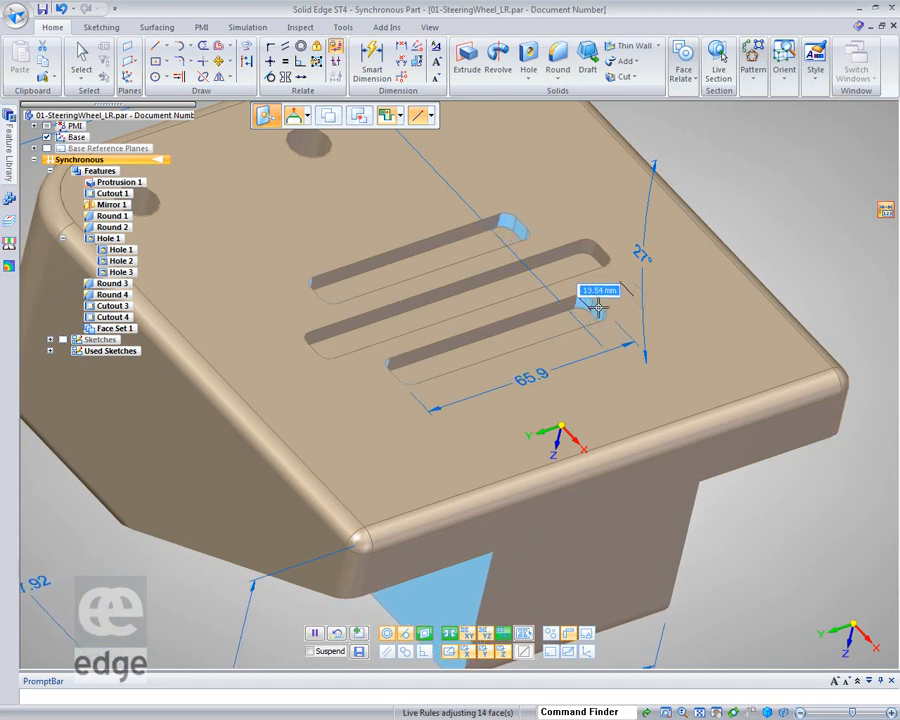
Place the front slot's end face inward so the slot dimension is about 80.05 mm, inspect the underside, and clear the selection
{"action": "left_click", "coordinate": [614, 312]}
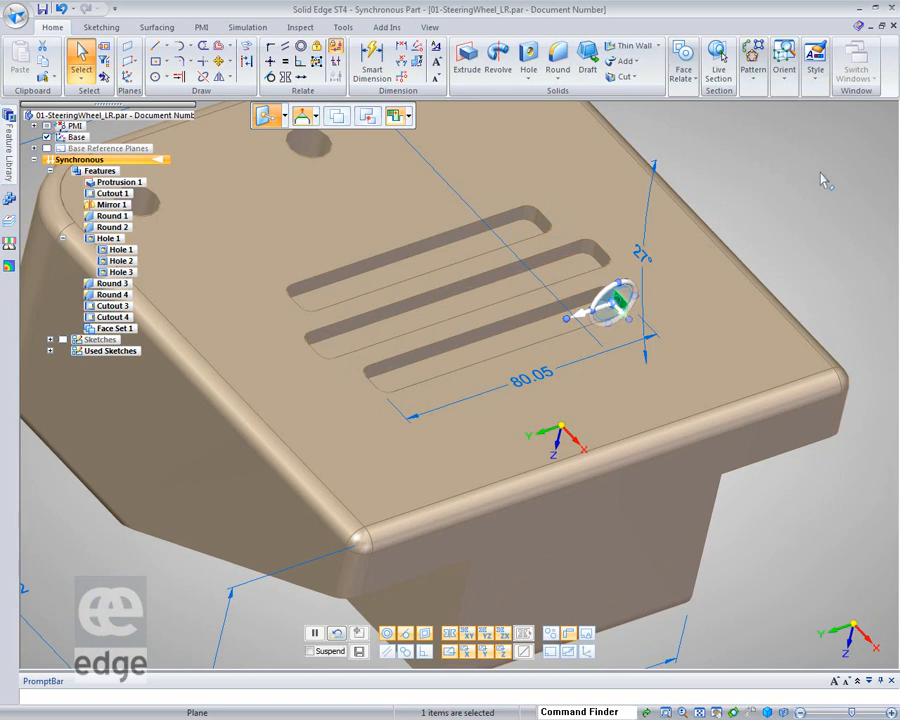
{"action": "scroll", "coordinate": [844, 203], "scroll_direction": "down", "scroll_amount": 3}
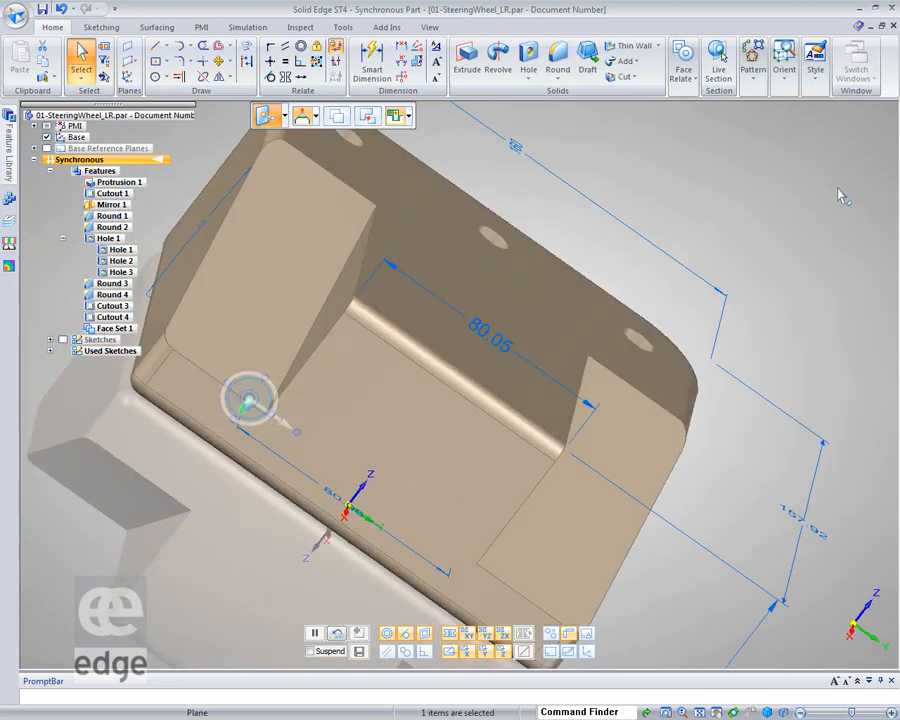
{"action": "left_click", "coordinate": [838, 189]}
Show the block's sketches in an isometric view of the side with the two ramps and expand the sketch list
{"action": "key", "text": "Home"}
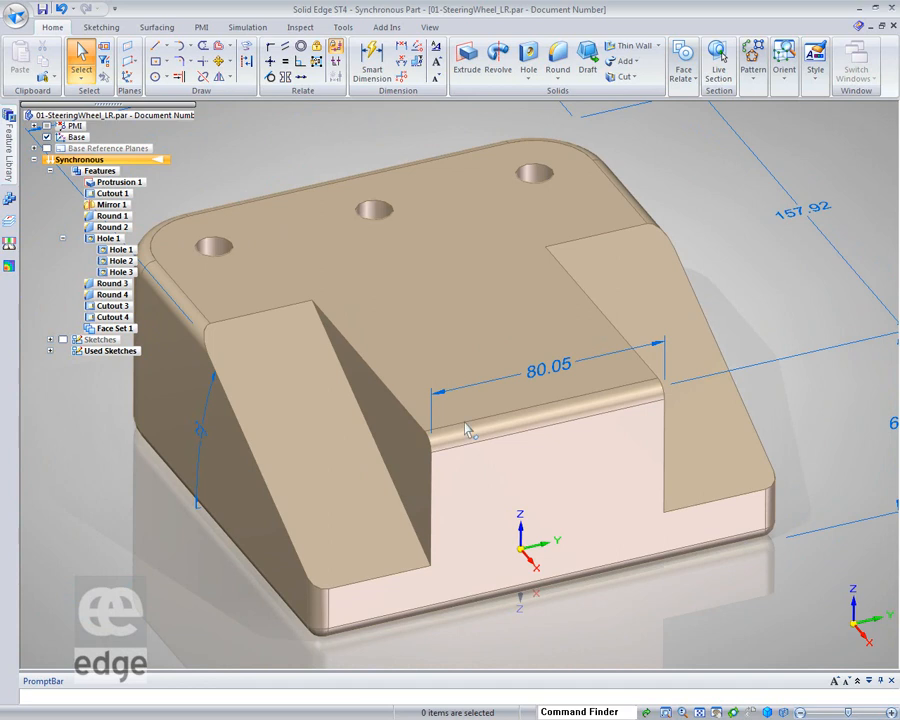
{"action": "scroll", "coordinate": [139, 394], "scroll_direction": "down", "scroll_amount": 1}
{"action": "left_click", "coordinate": [64, 340]}
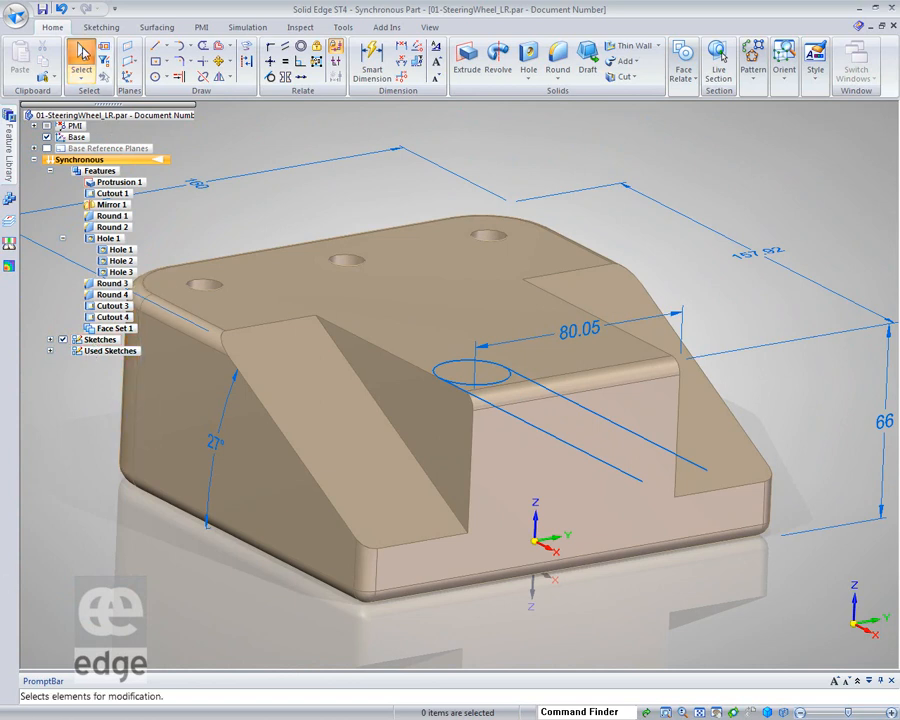
{"action": "middle_click_drag", "start_coordinate": [68, 608], "coordinate": [92, 488], "text": "ctrl+shift"}
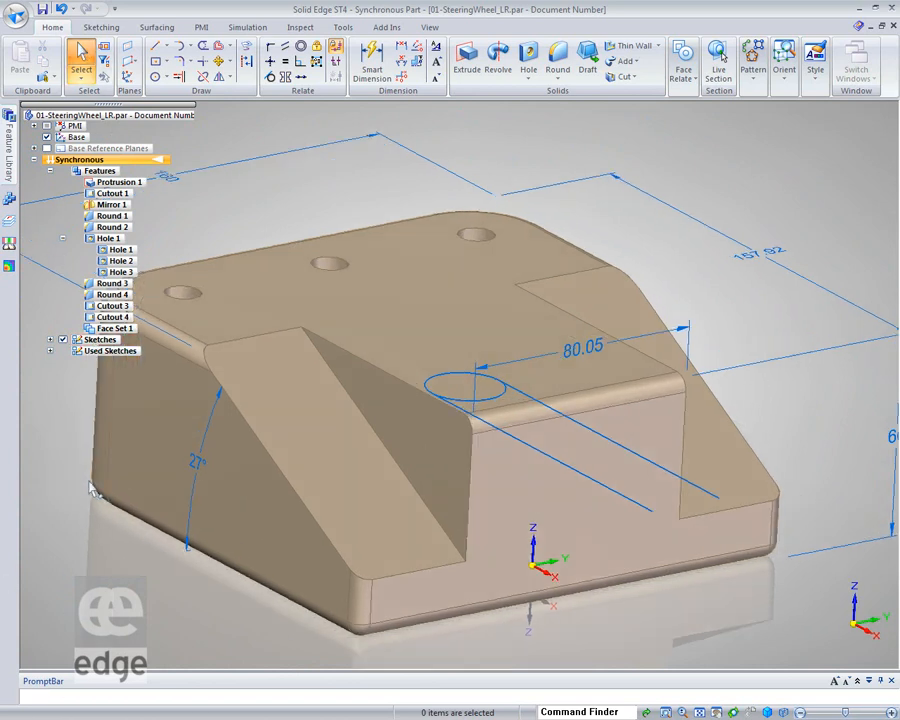
{"action": "left_click", "coordinate": [50, 340]}
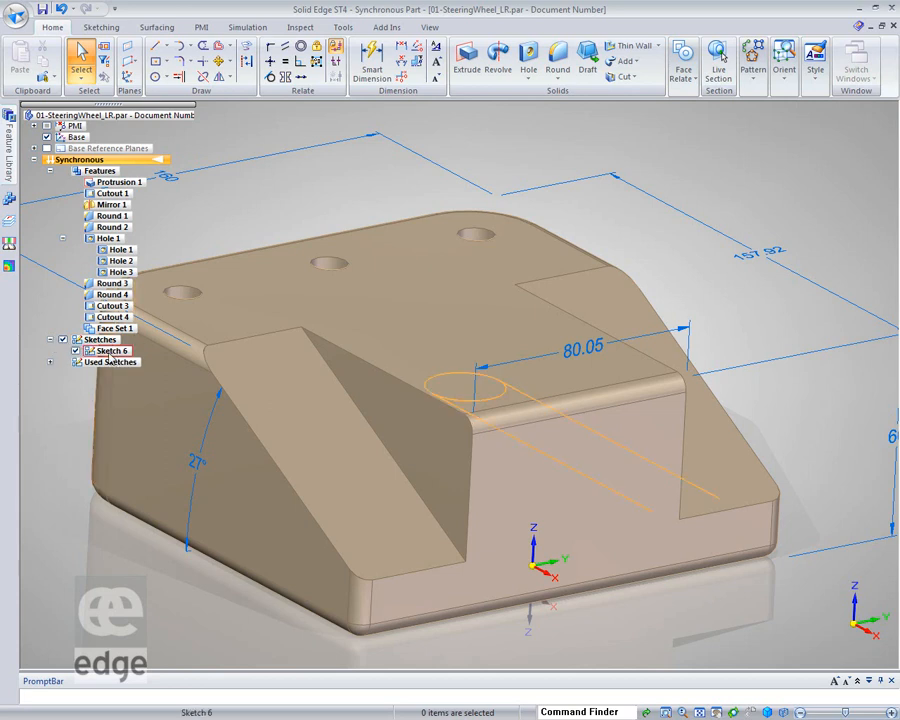
Select all of Sketch 6 and move it vertically into the plane of the block's upper face, using a point on that face
{"action": "right_click", "coordinate": [581, 428]}
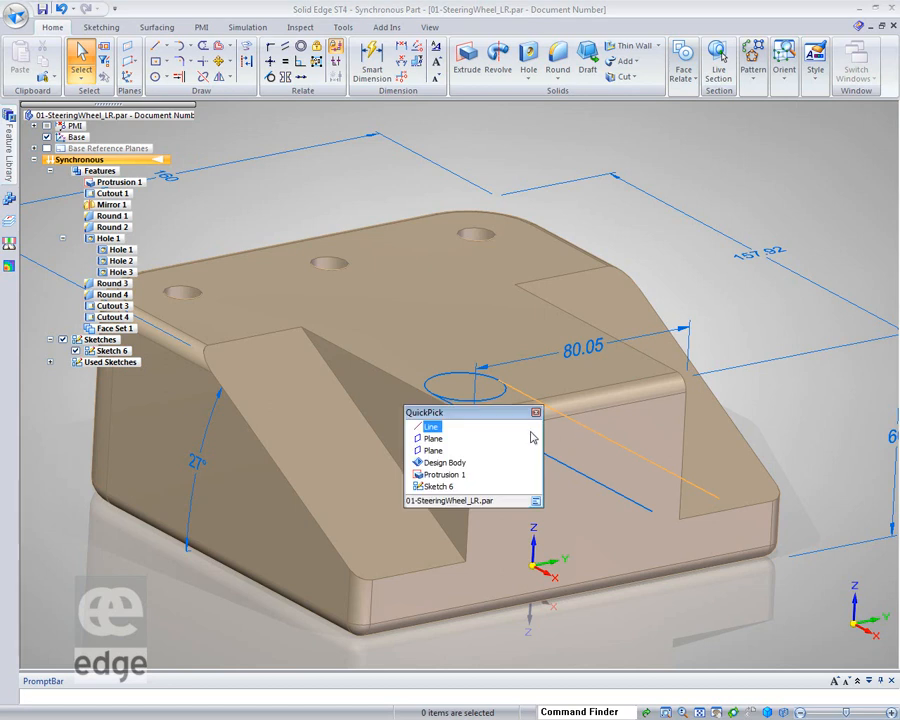
{"action": "left_click", "coordinate": [432, 486]}
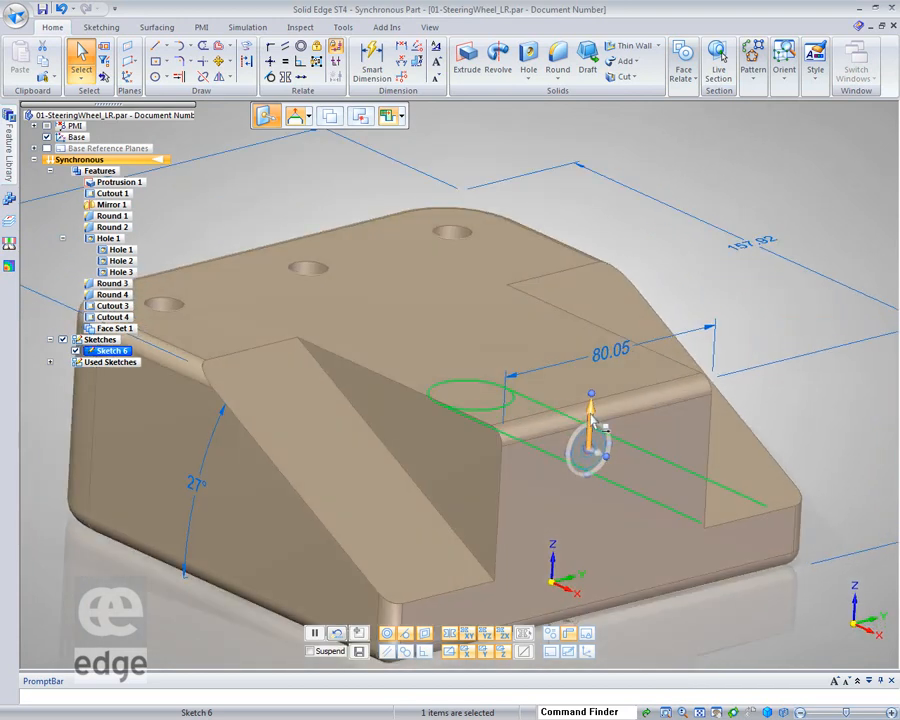
{"action": "left_click", "coordinate": [589, 437]}
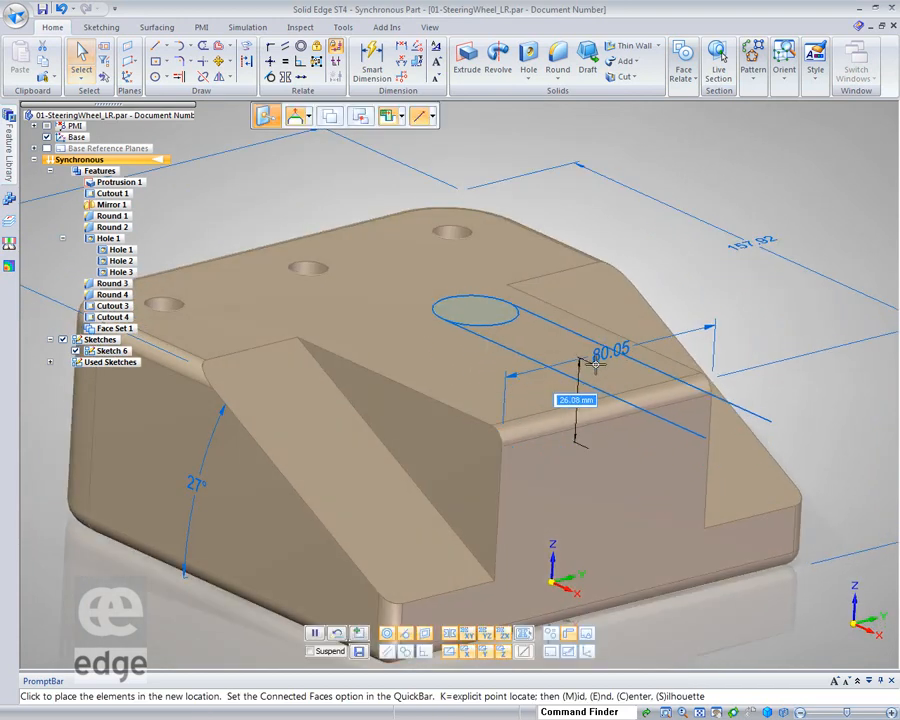
{"action": "left_click", "coordinate": [492, 428]}
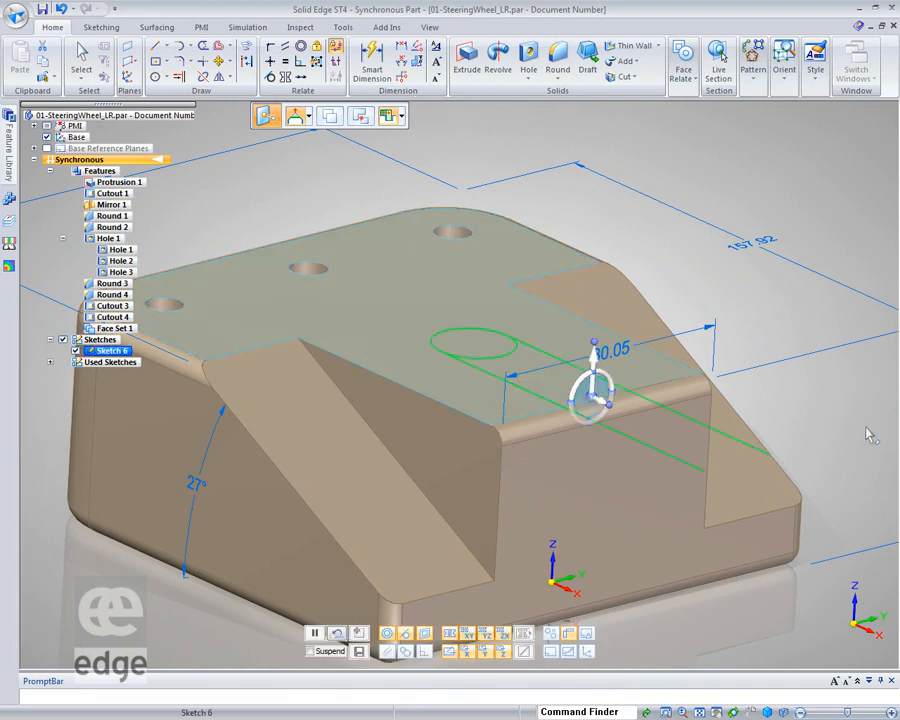
{"action": "left_click", "coordinate": [866, 428]}
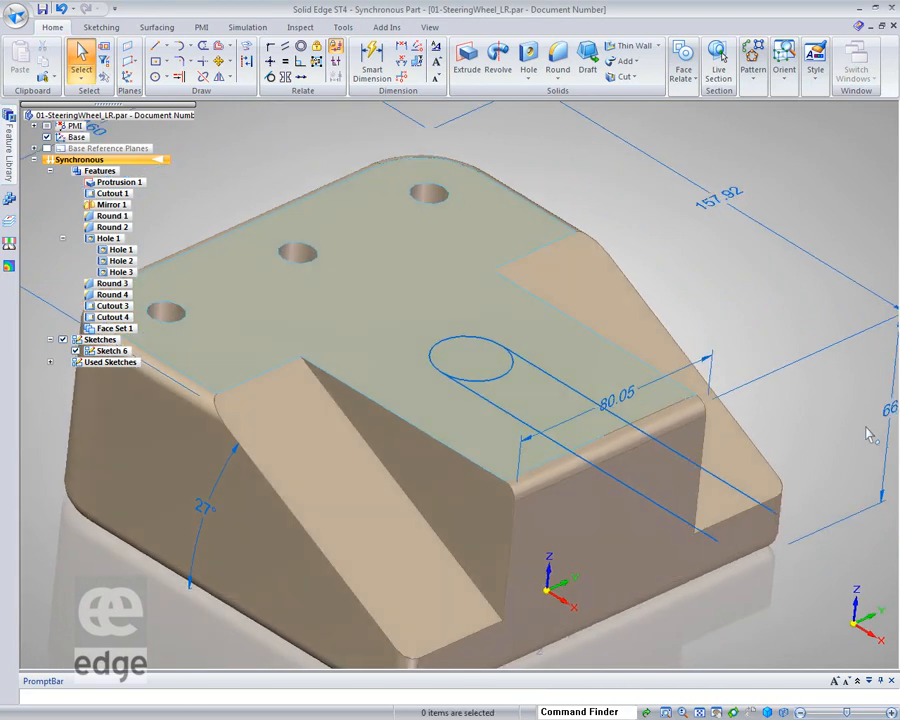
Cut an open-ended slot about 28.39 mm deep from the sketch's circle and strip regions, using the Open option with the slot side inside
{"action": "left_click", "coordinate": [449, 360]}
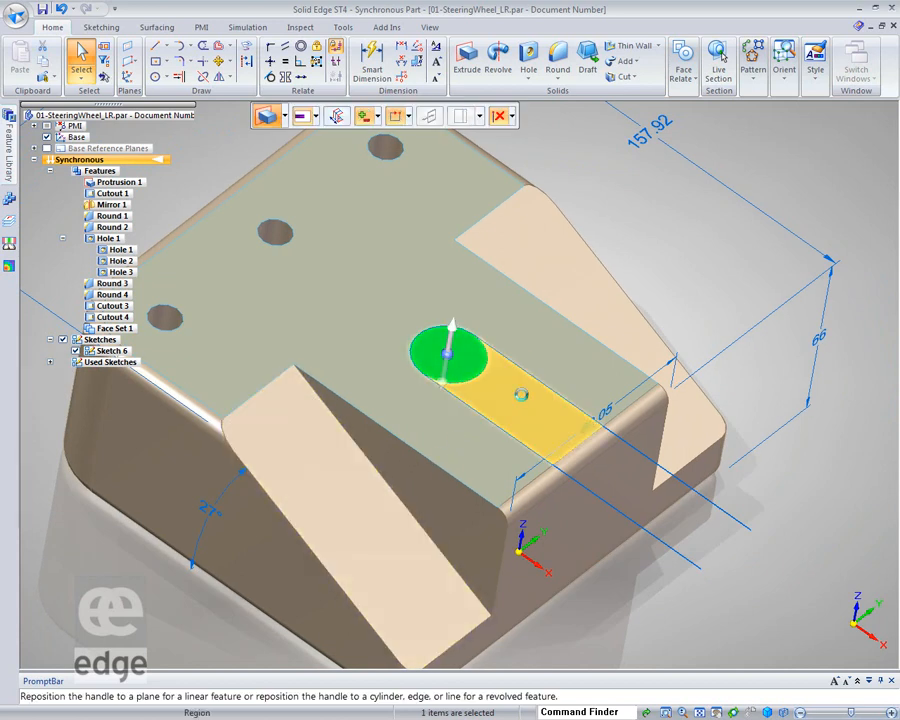
{"action": "left_click", "coordinate": [505, 388], "text": "ctrl"}
{"action": "left_click", "coordinate": [450, 340]}
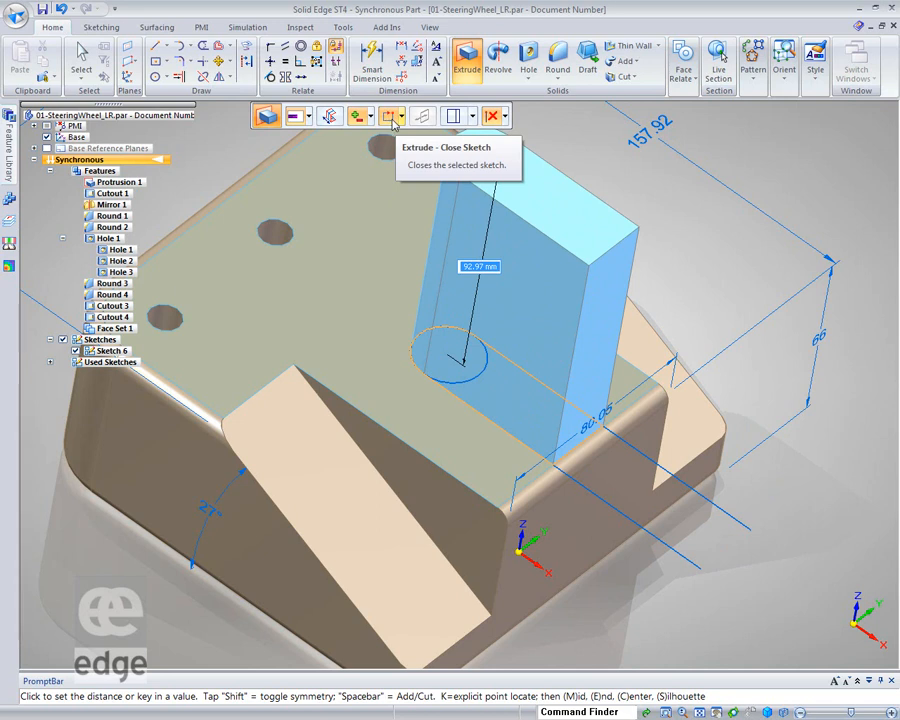
{"action": "left_click", "coordinate": [401, 117]}
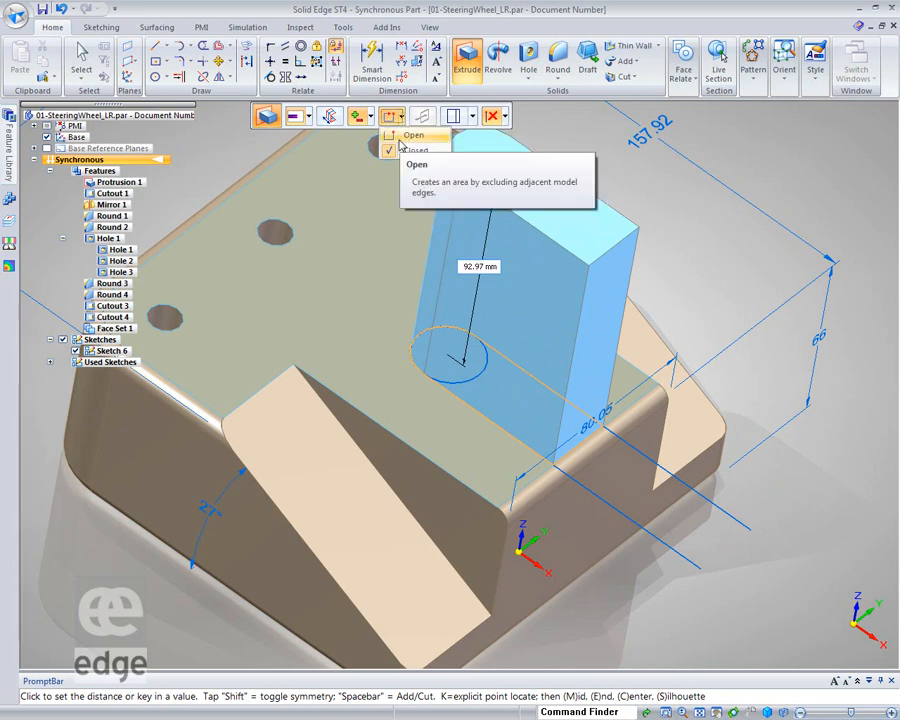
{"action": "left_click", "coordinate": [396, 140]}
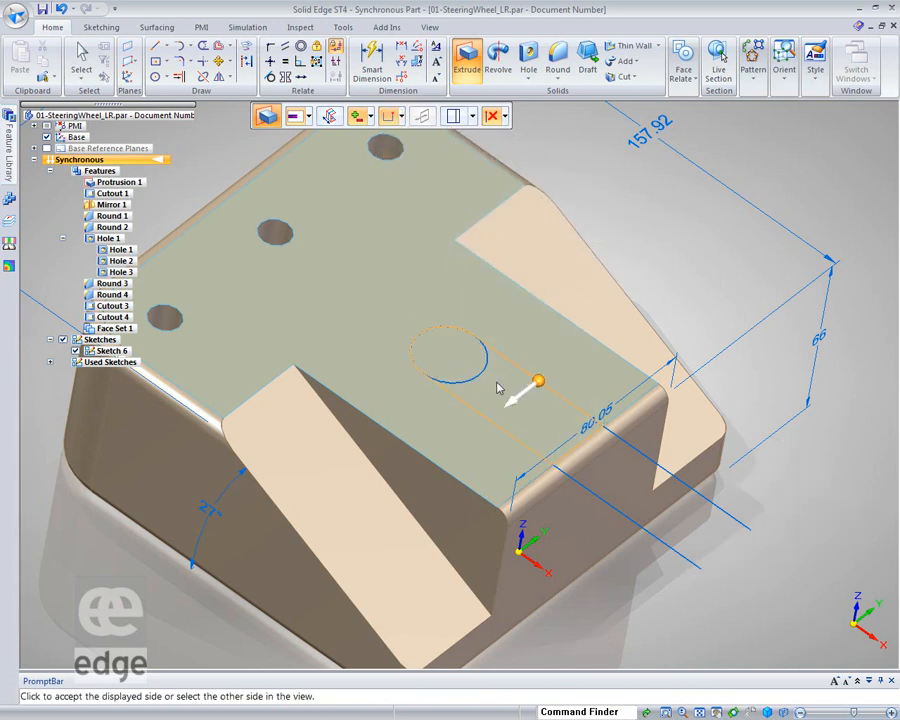
{"action": "left_click", "coordinate": [511, 405]}
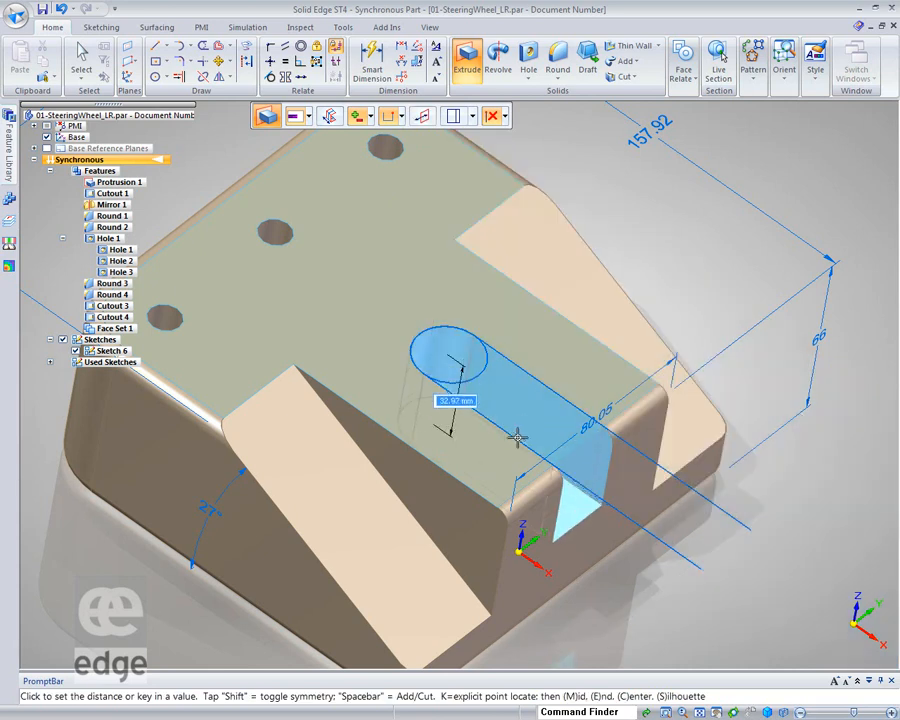
{"action": "left_click", "coordinate": [519, 430]}
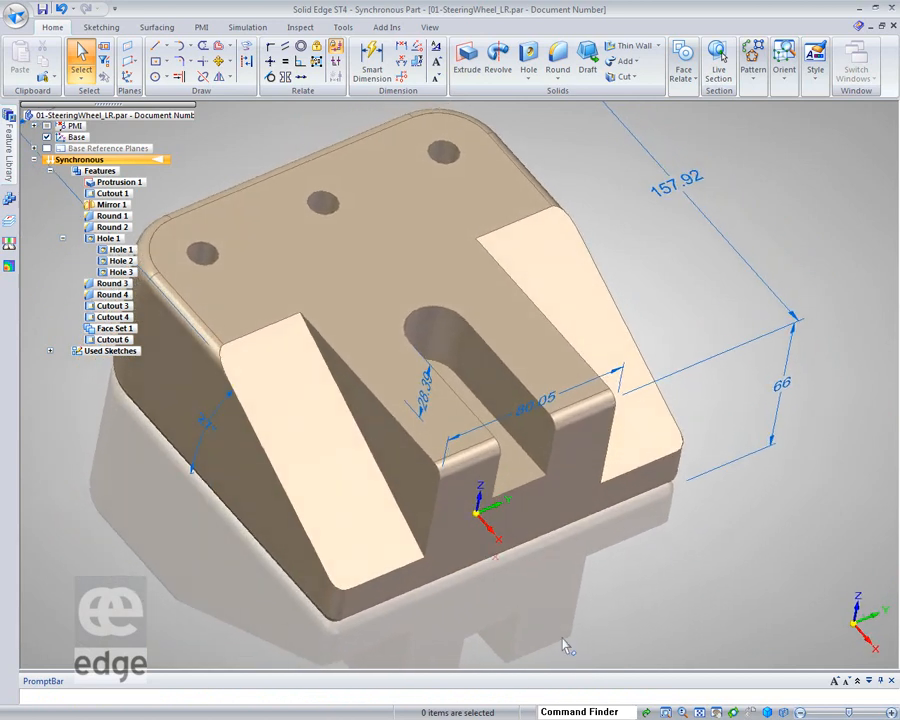
Try to tilt the new slot's floor face about its front edge with the steering wheel
{"action": "left_click", "coordinate": [512, 480]}
{"action": "left_click", "coordinate": [511, 471]}
{"action": "left_click", "coordinate": [517, 484]}
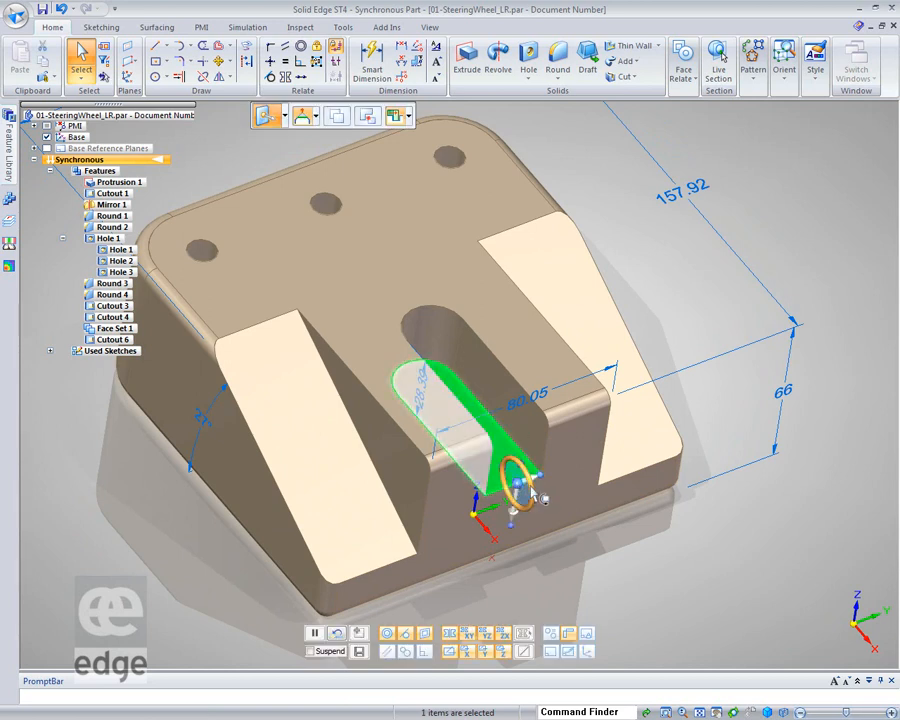
{"action": "left_click", "coordinate": [541, 498]}
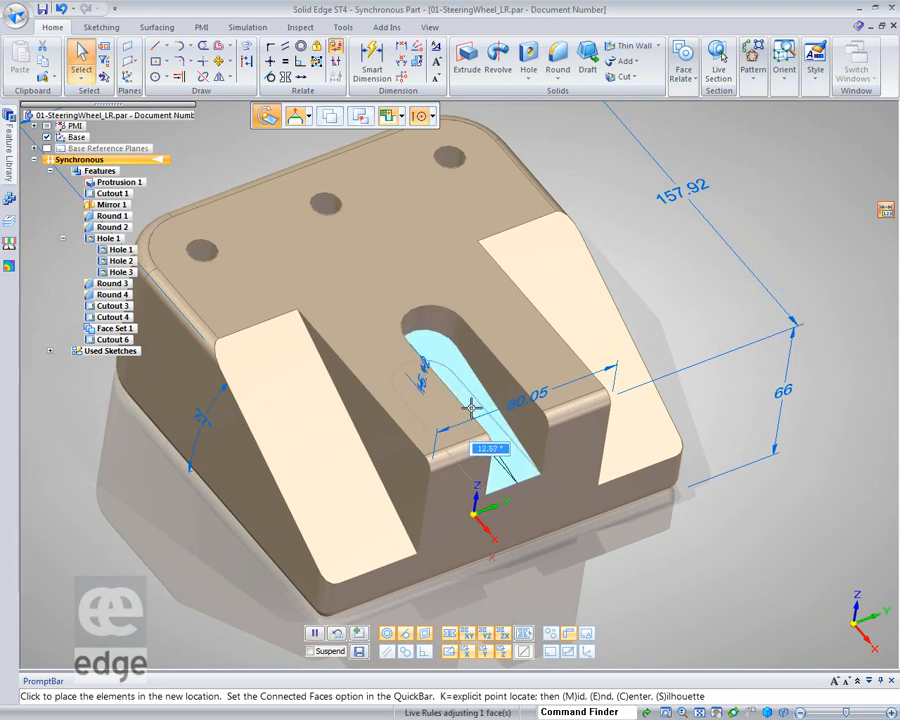
{"action": "left_click", "coordinate": [481, 411]}
{"action": "left_click", "coordinate": [754, 601]}
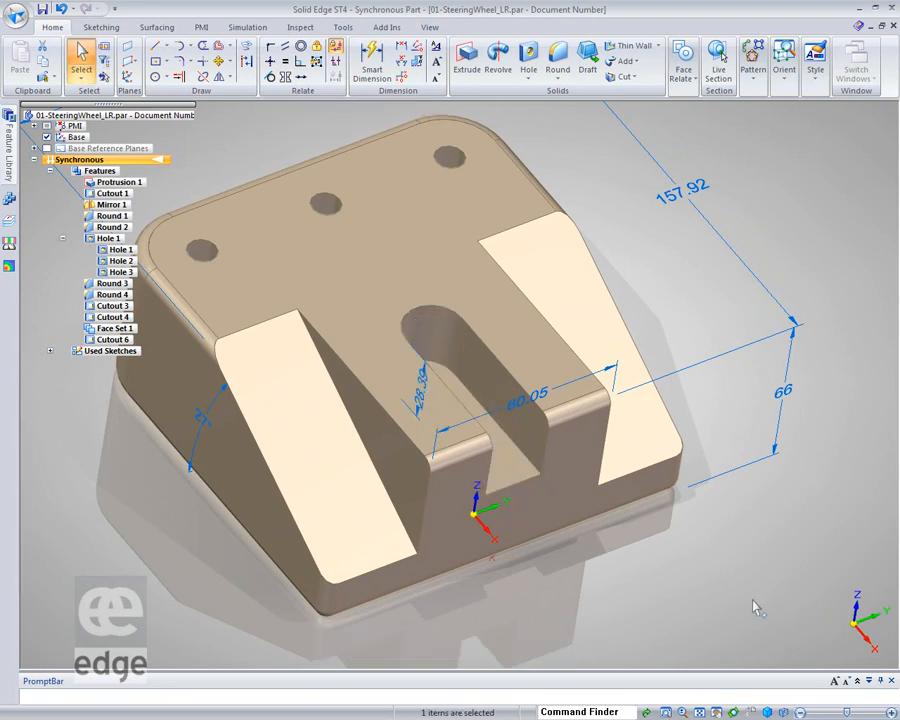
{"action": "left_click", "coordinate": [521, 476]}
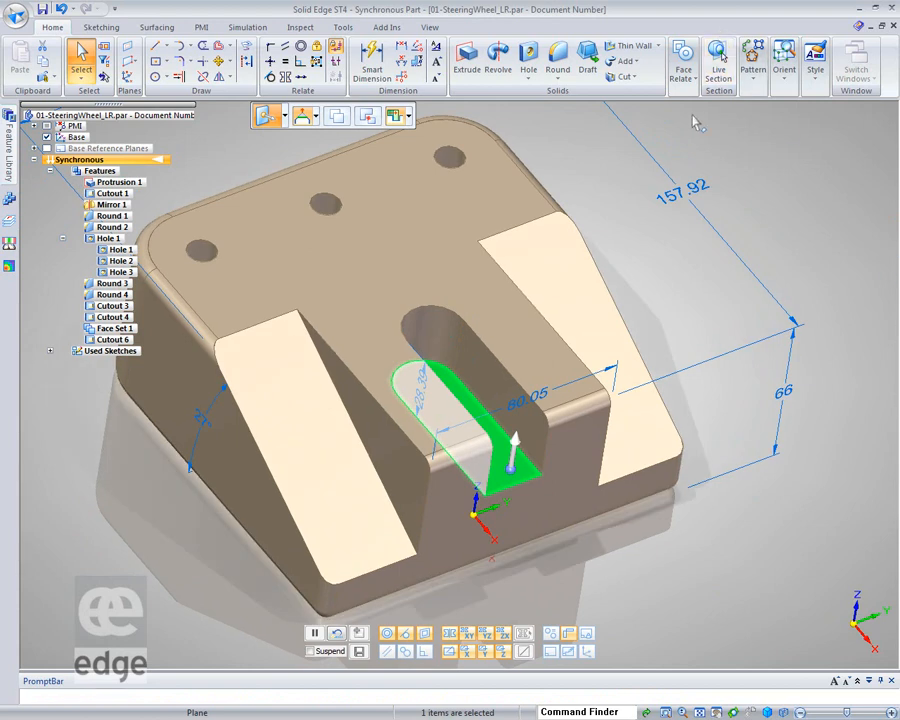
{"action": "left_click", "coordinate": [692, 78]}
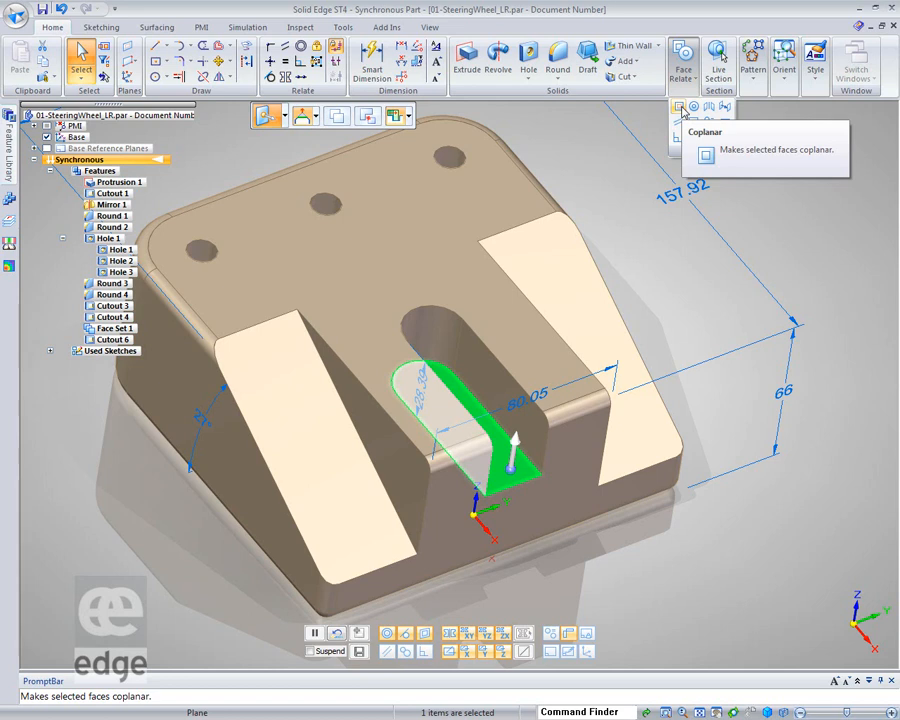
{"action": "left_click", "coordinate": [590, 138]}
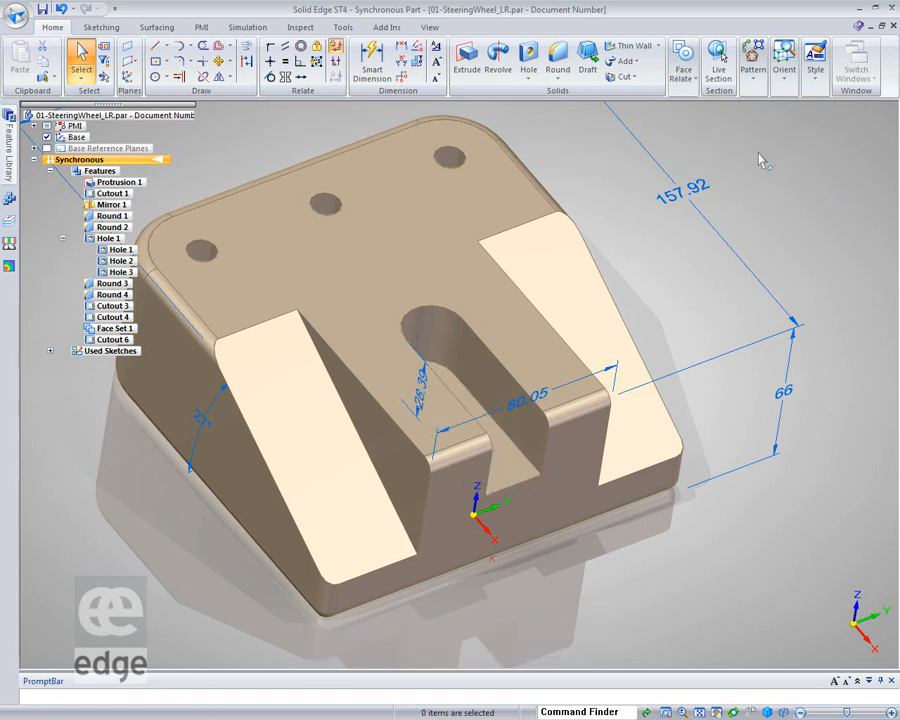
Make the slot's floor face coplanar with the sloping ramp face nearest the 66 mm dimension, using the Coplanar relation
{"action": "left_click", "coordinate": [699, 86]}
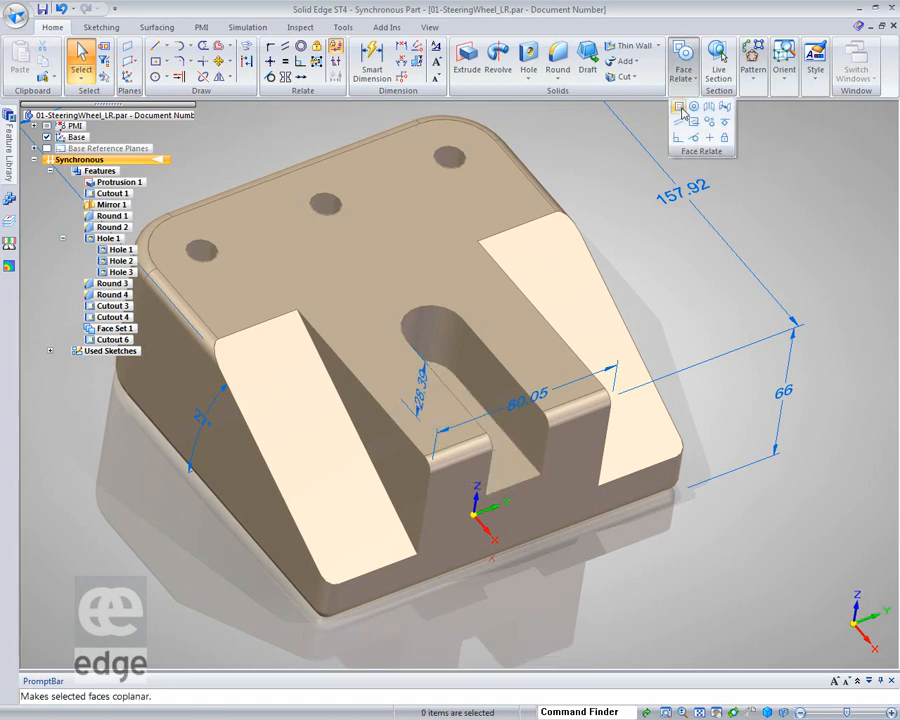
{"action": "left_click", "coordinate": [683, 113]}
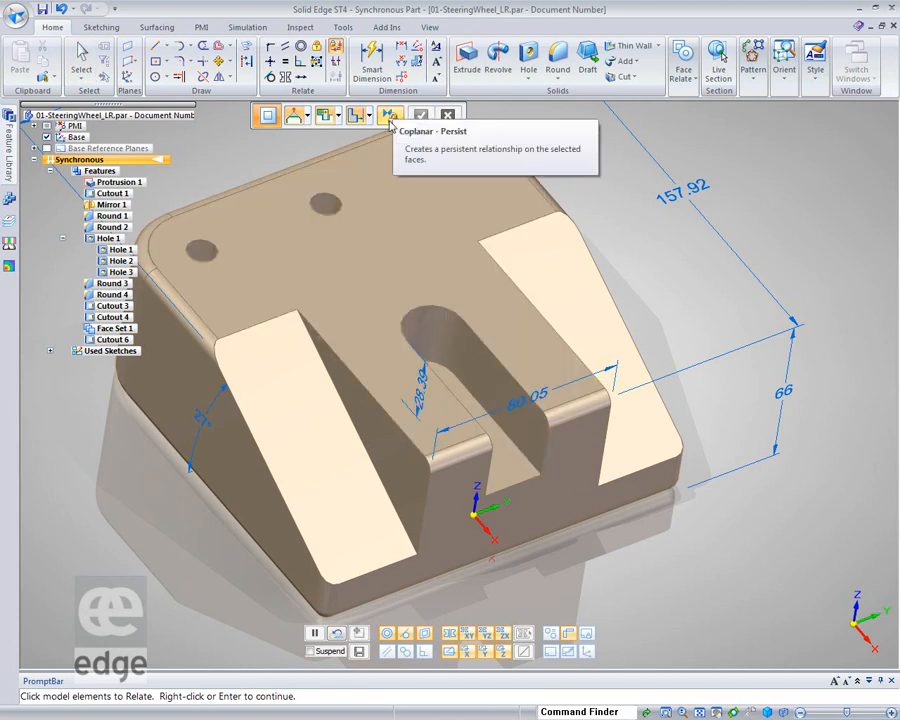
{"action": "left_click", "coordinate": [512, 463]}
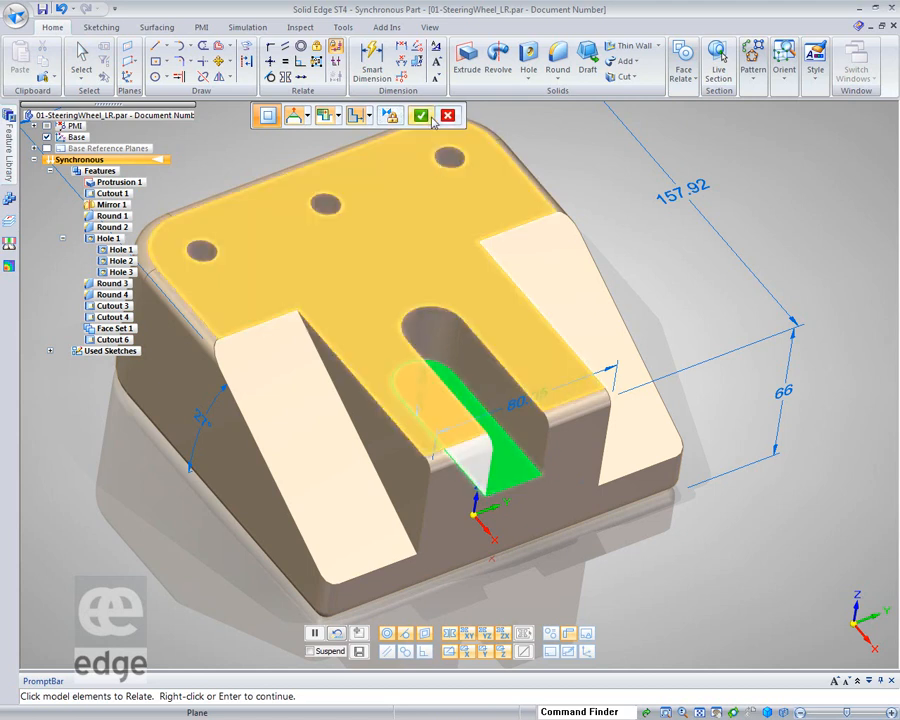
{"action": "left_click", "coordinate": [430, 118]}
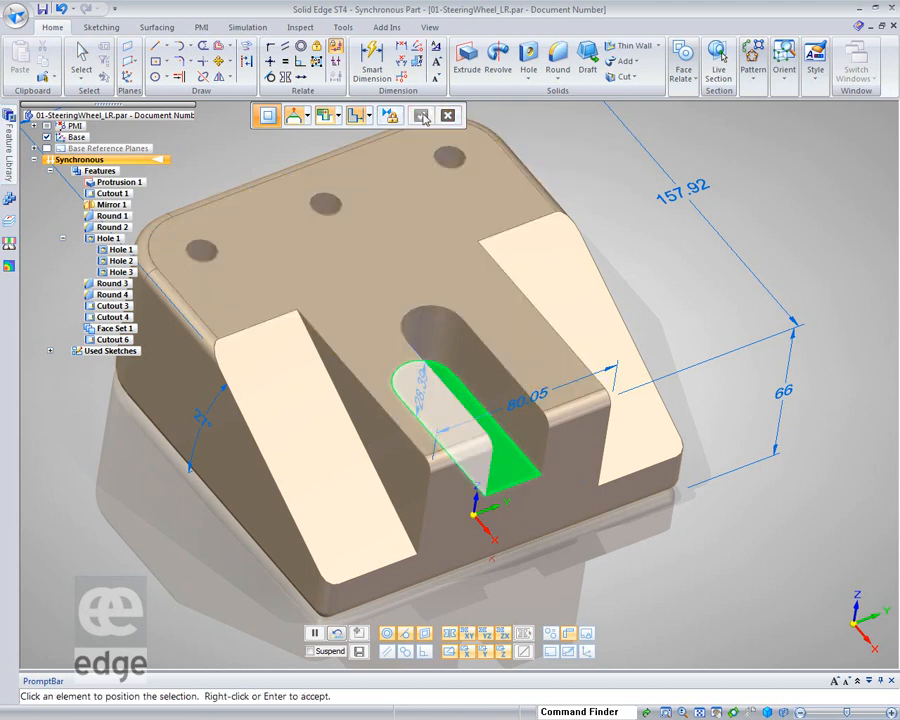
{"action": "left_click", "coordinate": [565, 255]}
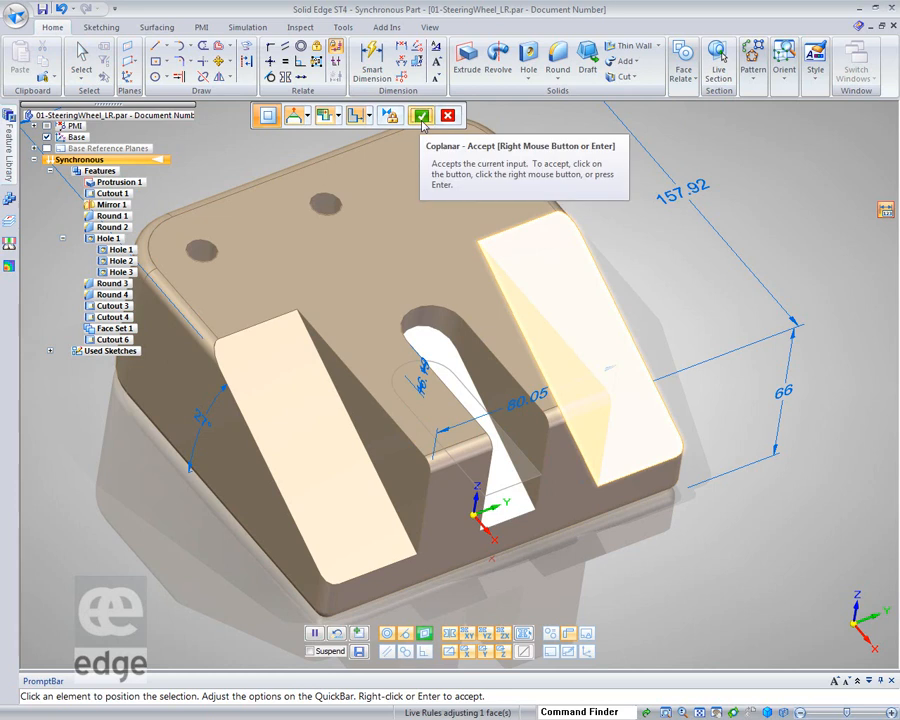
{"action": "left_click", "coordinate": [421, 117]}
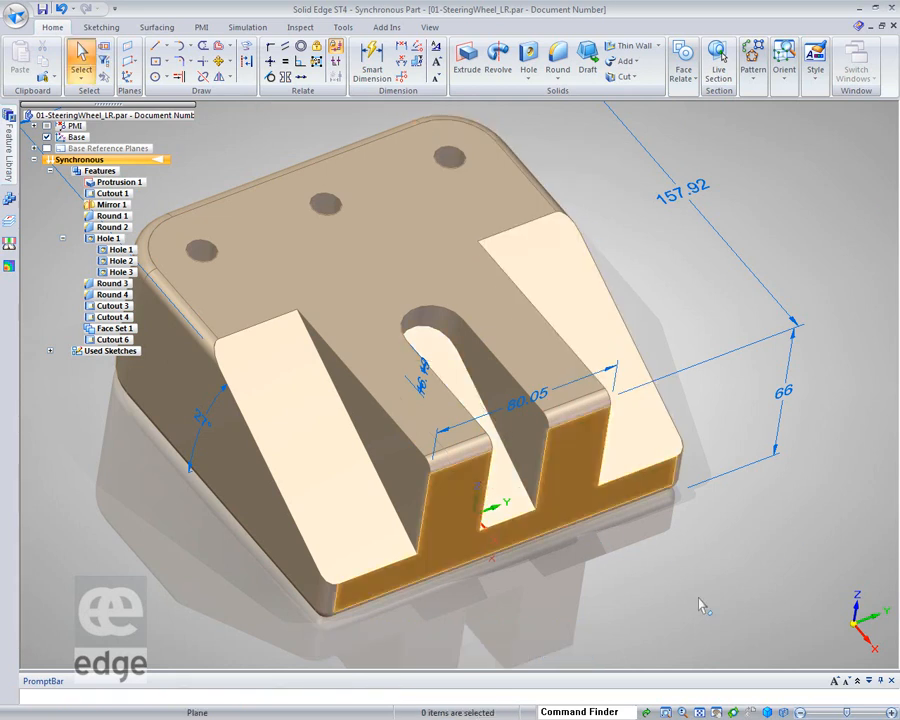
Tilt the ramp face carrying the angle dimension about its front edge to about 23.67° with the steering wheel and restore the default Live Rules
{"action": "middle_click_drag", "start_coordinate": [788, 620], "coordinate": [776, 601]}
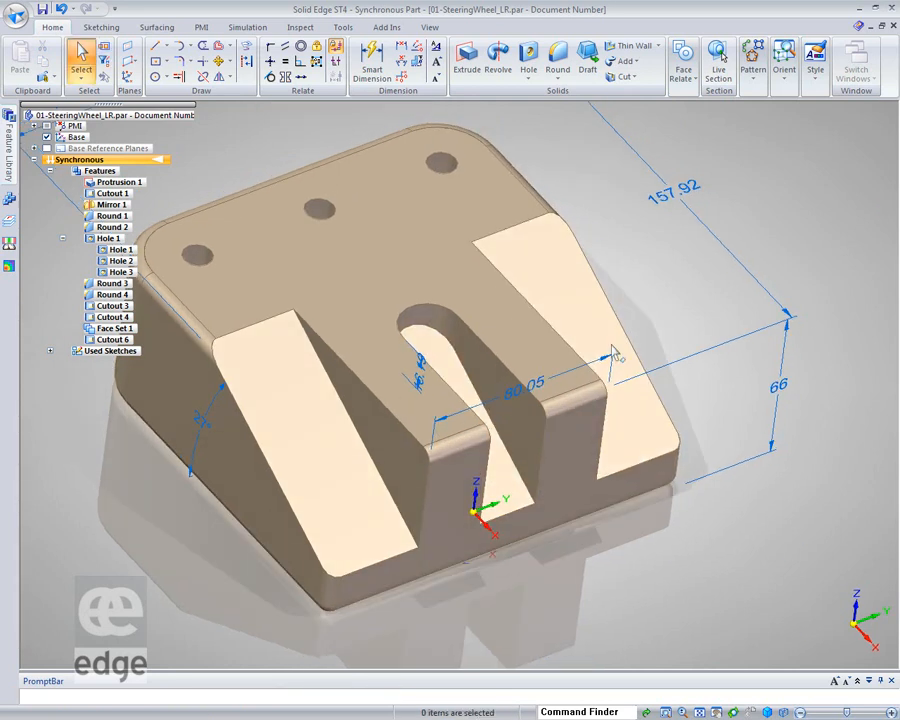
{"action": "left_click", "coordinate": [294, 397]}
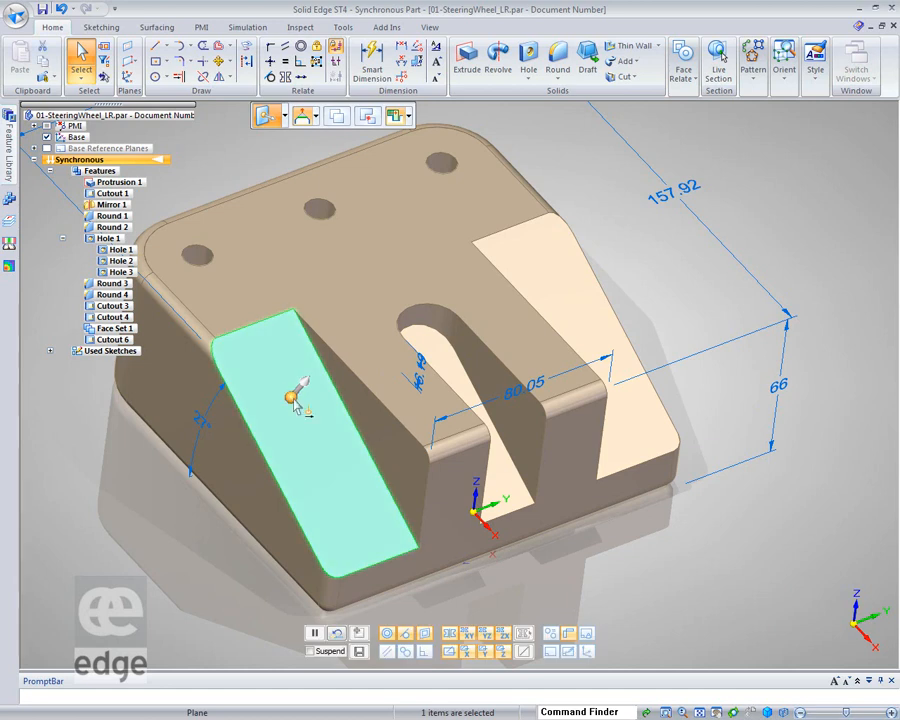
{"action": "left_click_drag", "start_coordinate": [316, 452], "coordinate": [376, 558]}
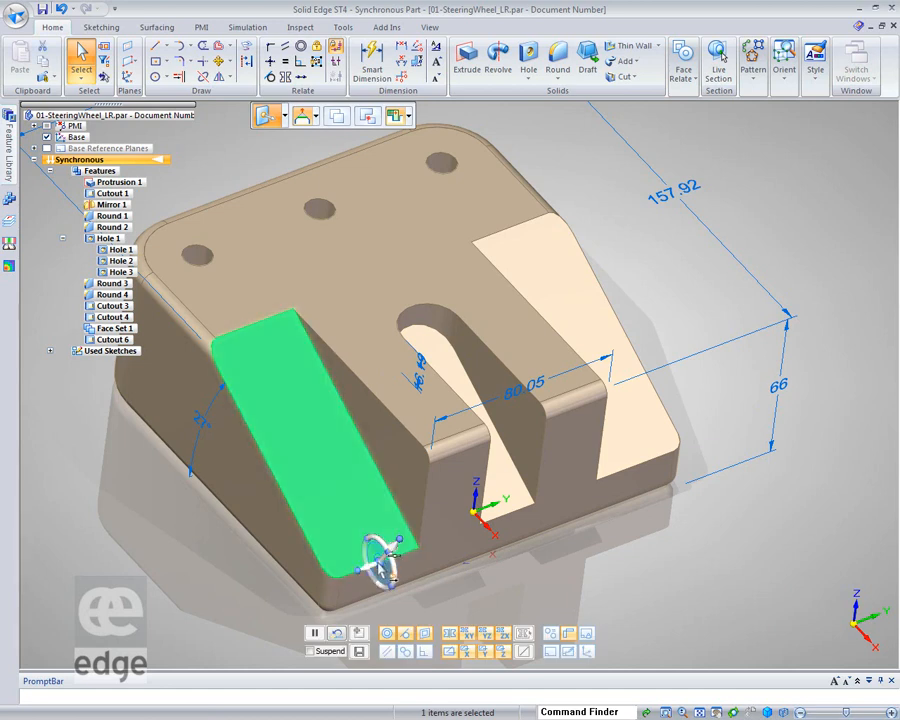
{"action": "left_click", "coordinate": [386, 557]}
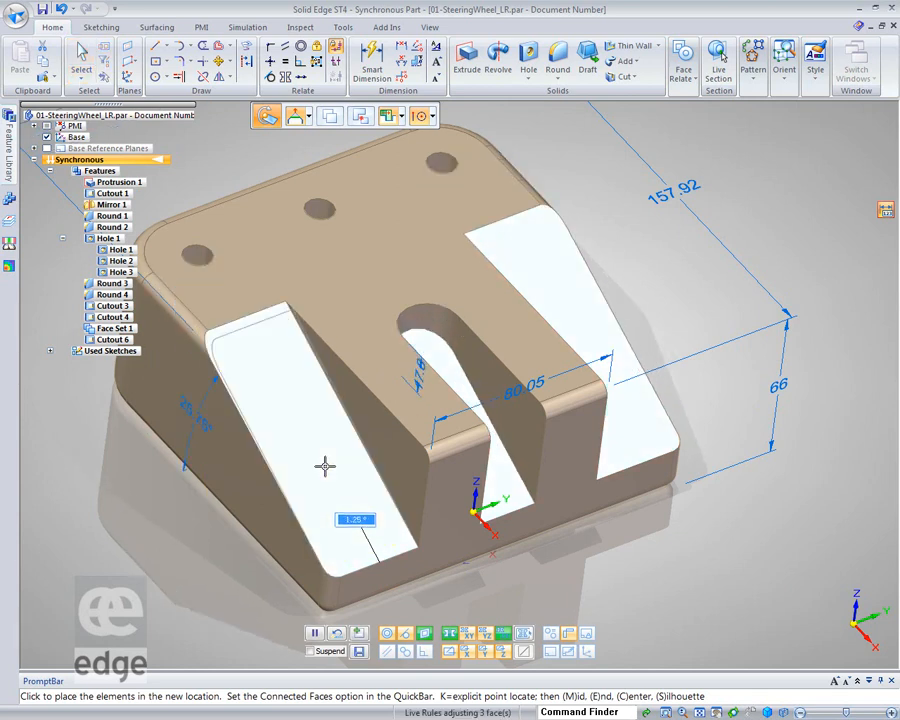
{"action": "left_click", "coordinate": [325, 467]}
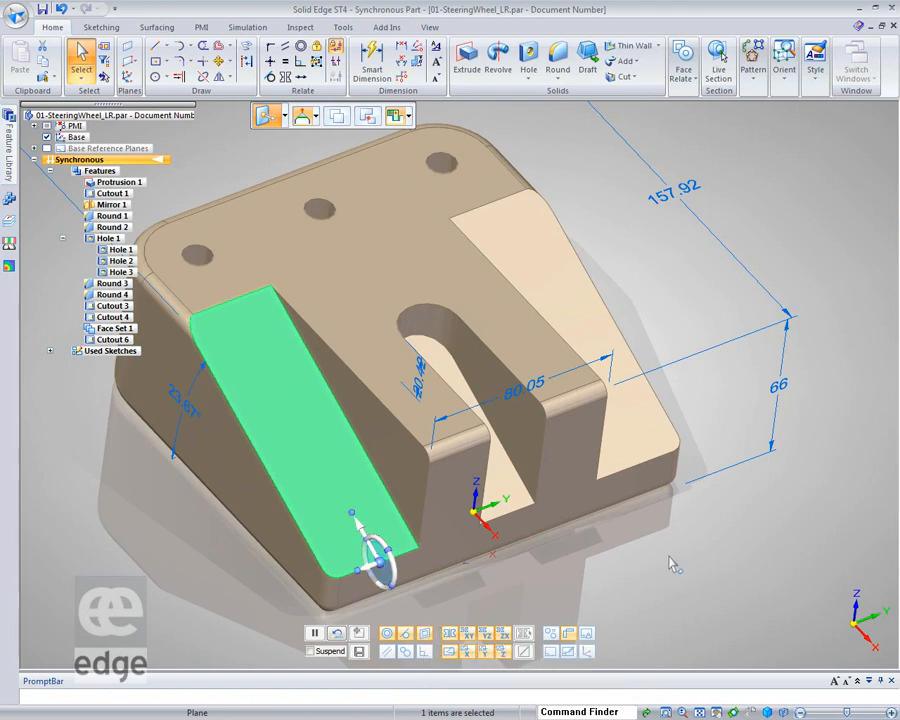
{"action": "left_click", "coordinate": [340, 637]}
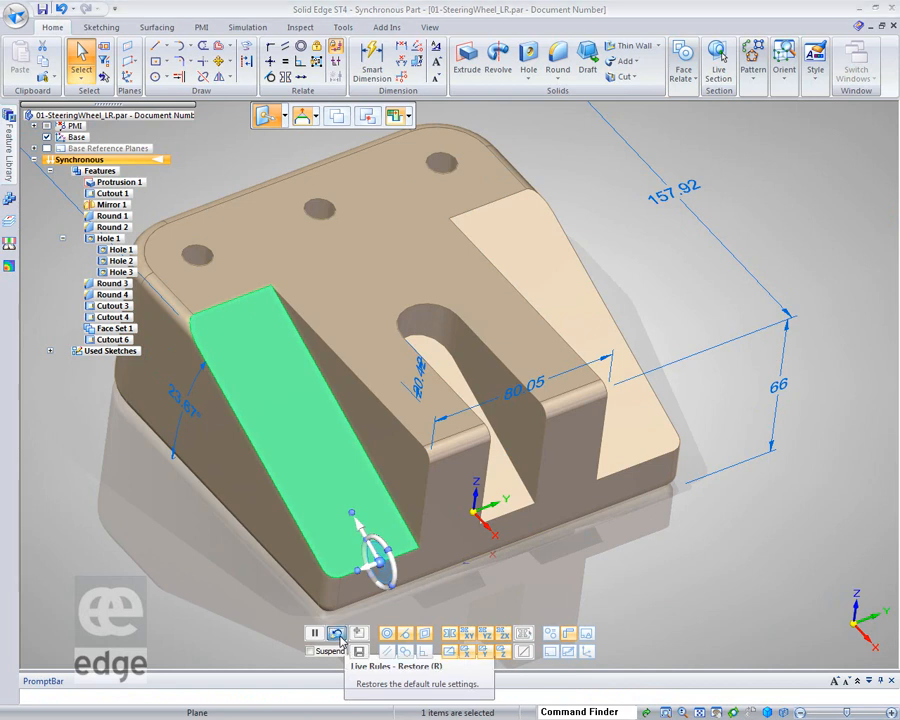
{"action": "left_click", "coordinate": [777, 552]}
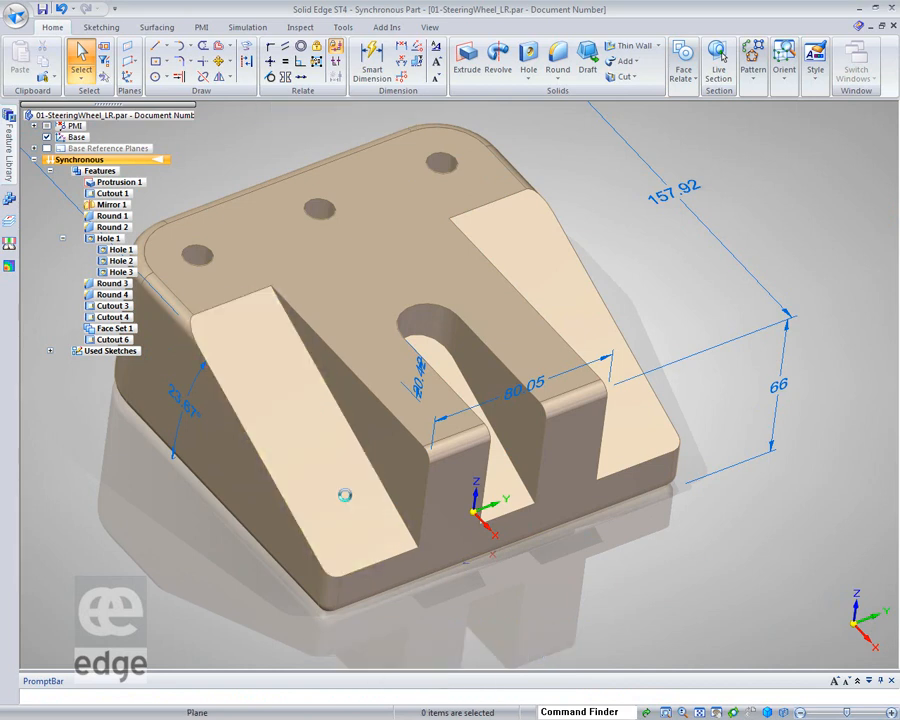
Suspend Live Rules and try to tilt the ramp face carrying the angle dimension about its front edge with the steering wheel
{"action": "left_click", "coordinate": [346, 495]}
{"action": "left_click_drag", "start_coordinate": [355, 525], "coordinate": [376, 578]}
{"action": "left_click", "coordinate": [372, 572]}
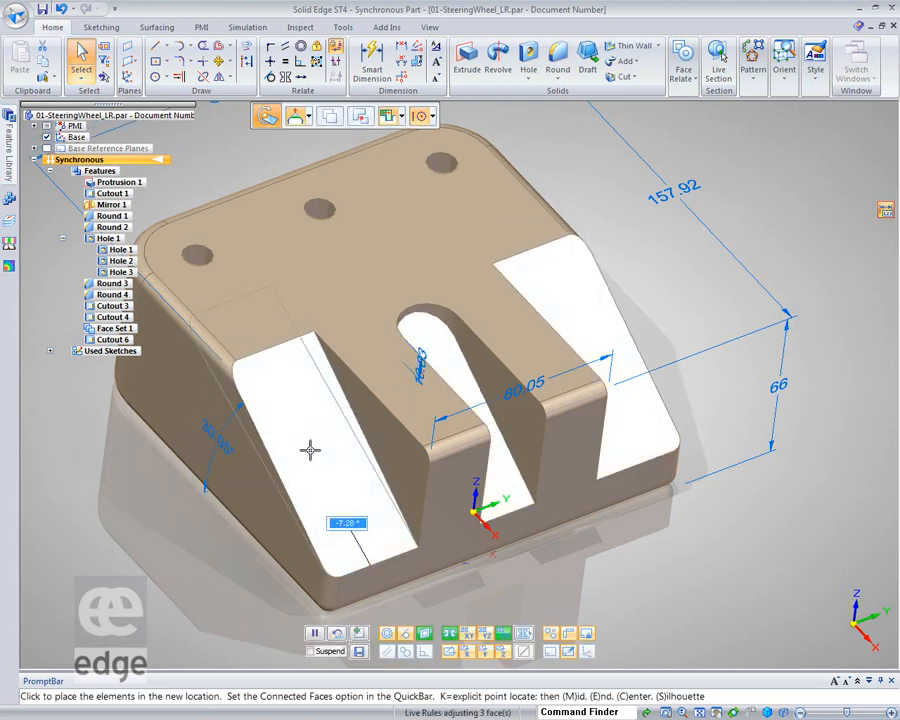
{"action": "left_click", "coordinate": [315, 632]}
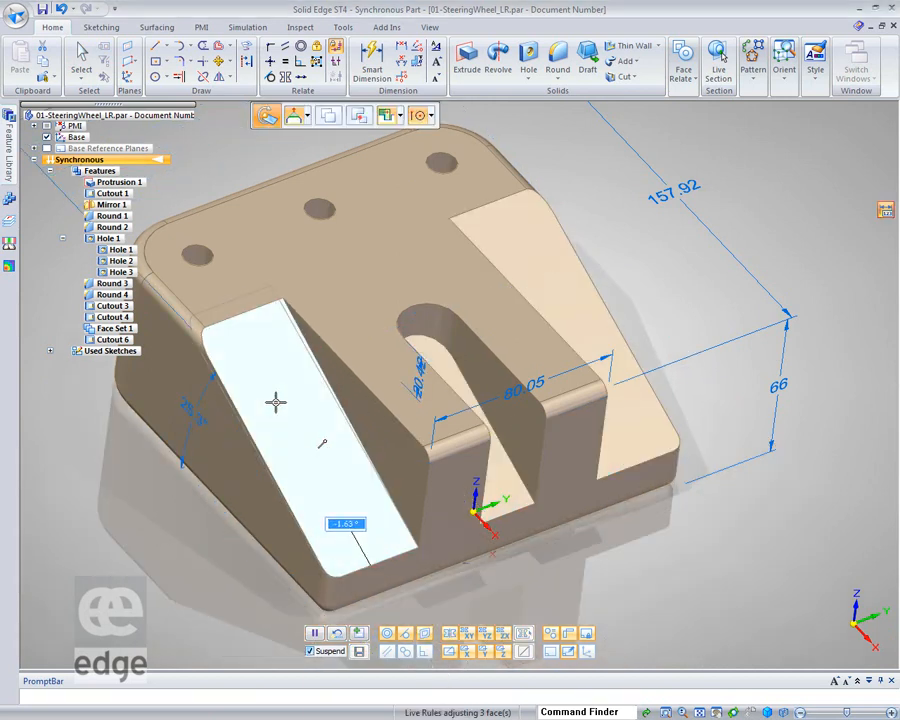
{"action": "left_click", "coordinate": [294, 408]}
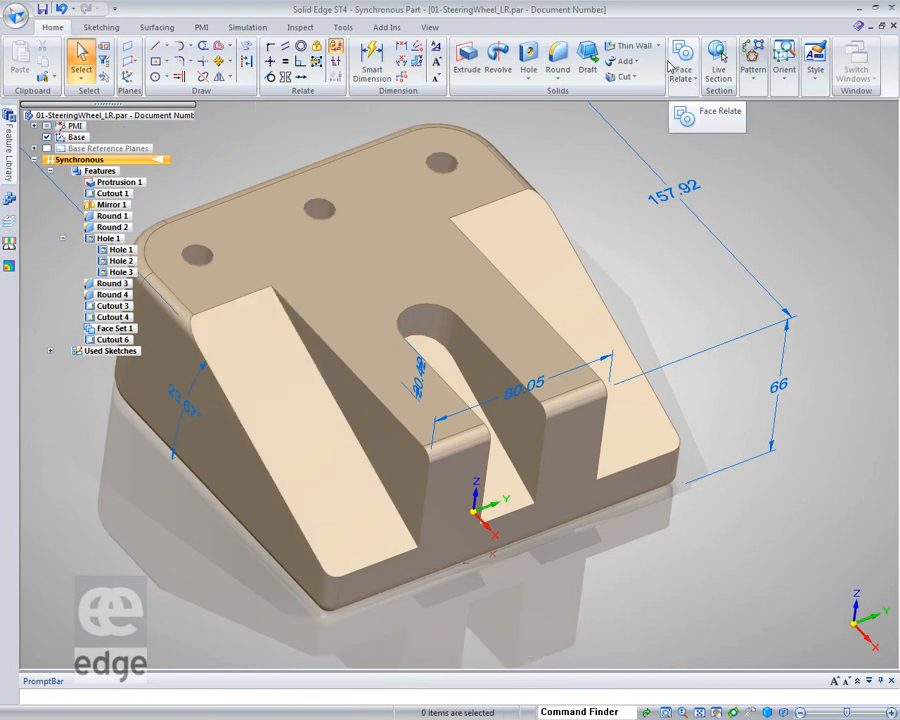
Create a persistent Coplanar relationship between the slot's floor face and the ramp face carrying the angle dimension
{"action": "left_click", "coordinate": [683, 68]}
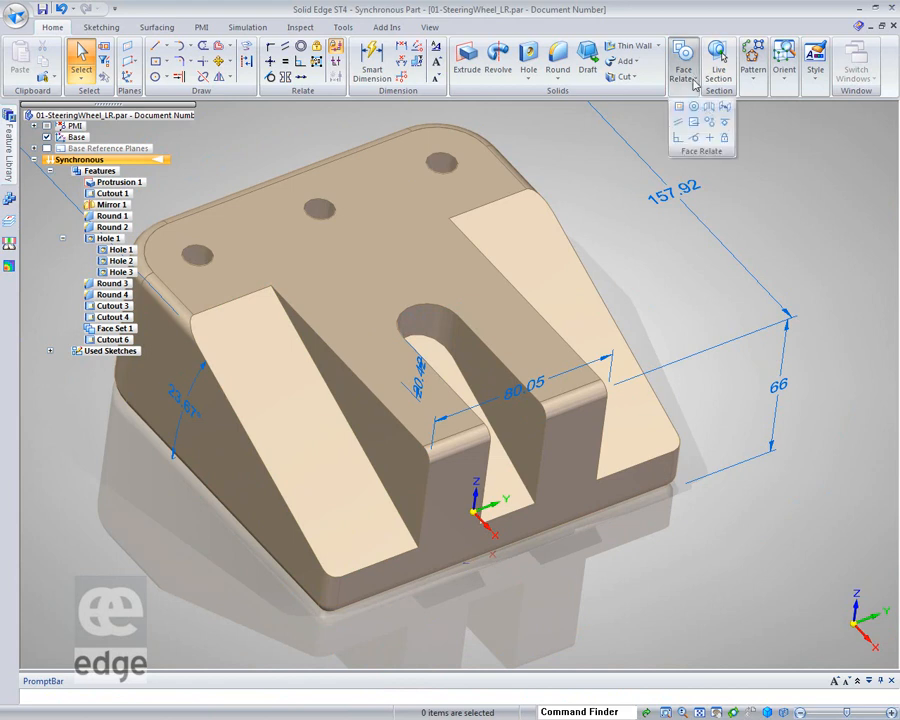
{"action": "left_click", "coordinate": [680, 109]}
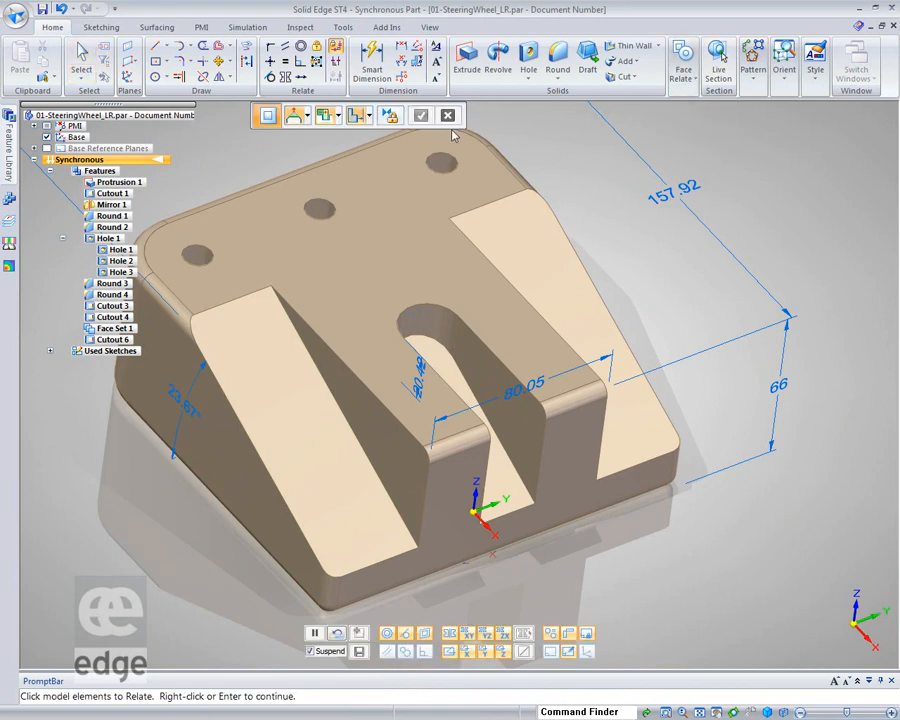
{"action": "left_click", "coordinate": [390, 116]}
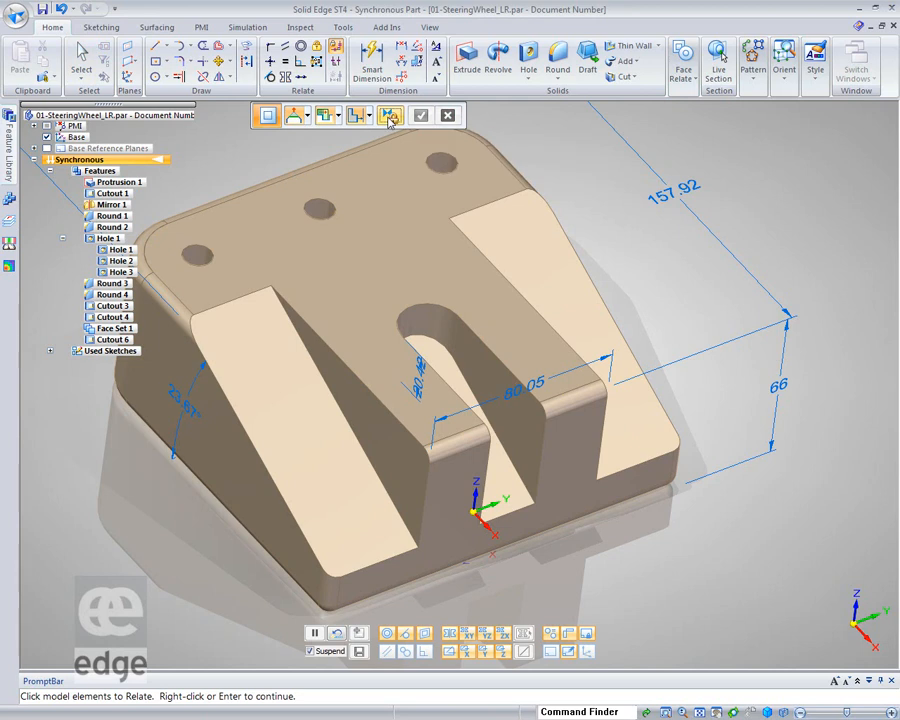
{"action": "left_click", "coordinate": [506, 488]}
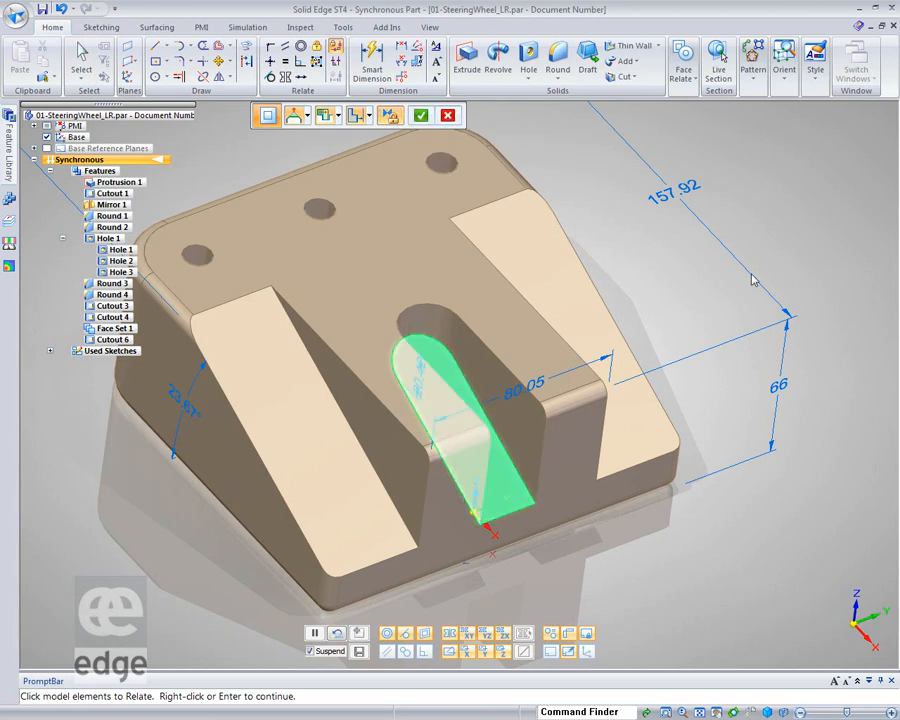
{"action": "left_click", "coordinate": [420, 117]}
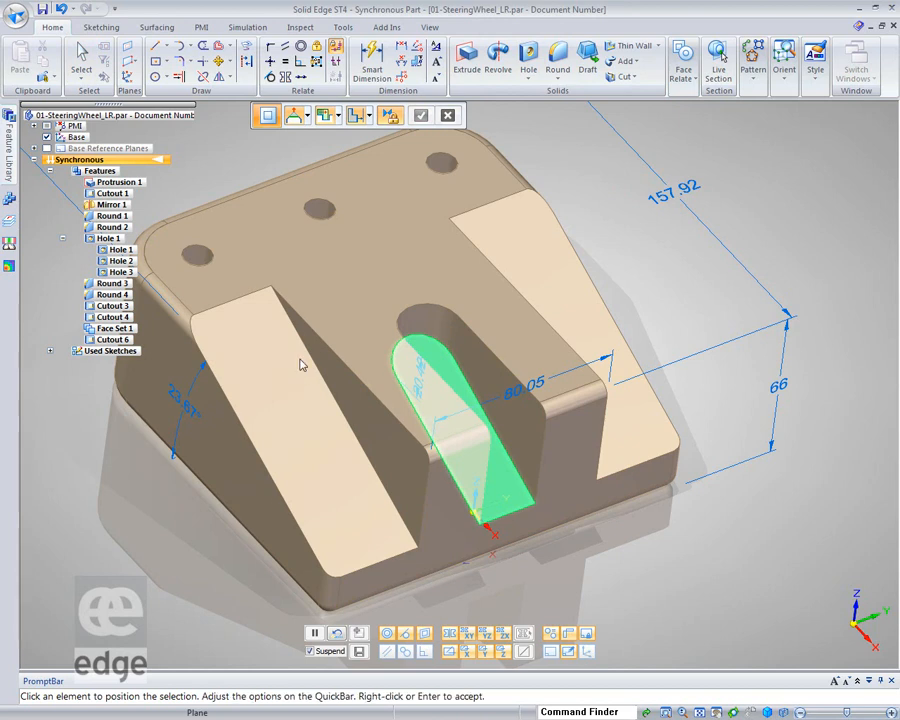
{"action": "left_click", "coordinate": [422, 117]}
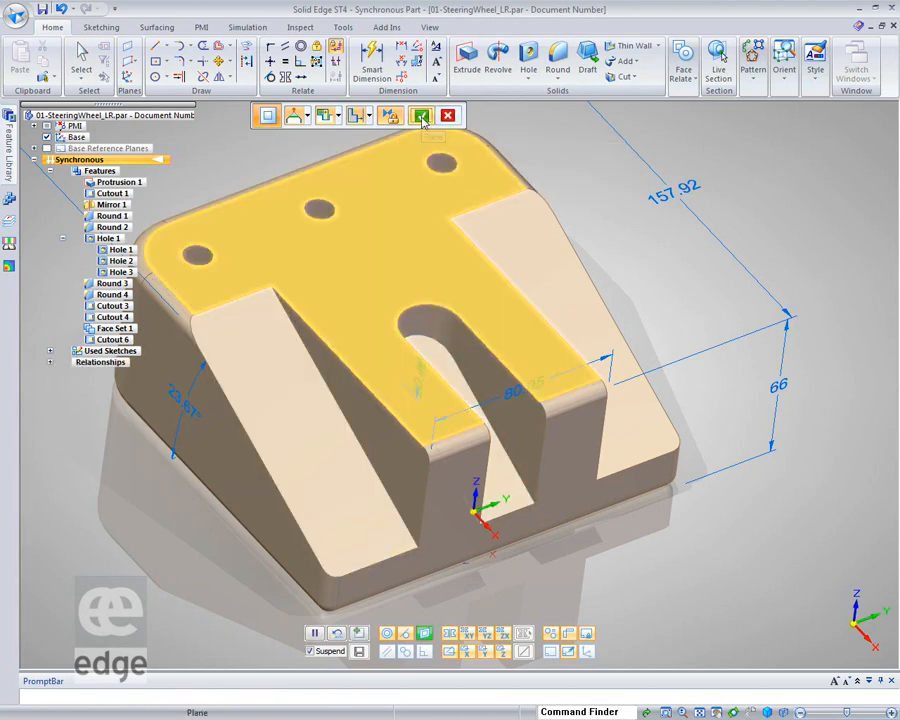
{"action": "left_click", "coordinate": [80, 58]}
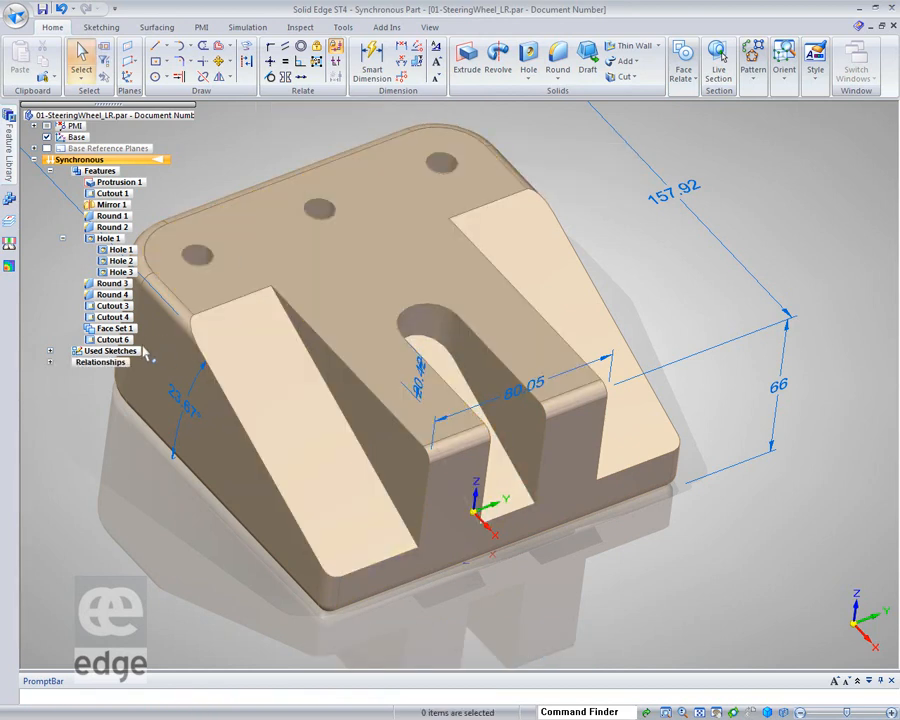
Expand the Relationships list and try to tilt the related ramp face about its front edge by about 7.88° with Live Rules suspended
{"action": "left_click", "coordinate": [50, 364]}
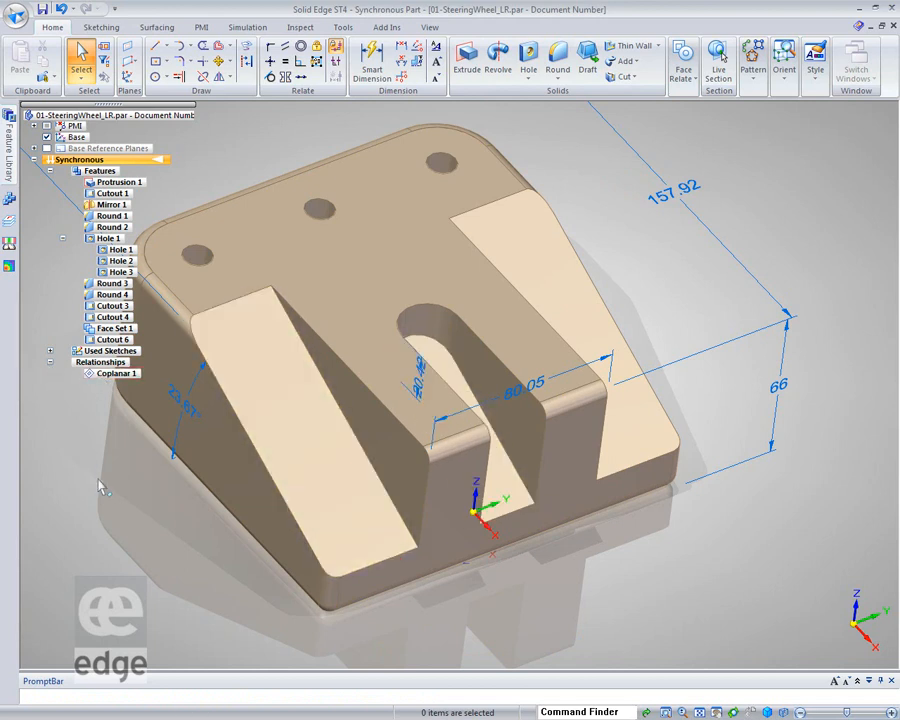
{"action": "left_click", "coordinate": [303, 422]}
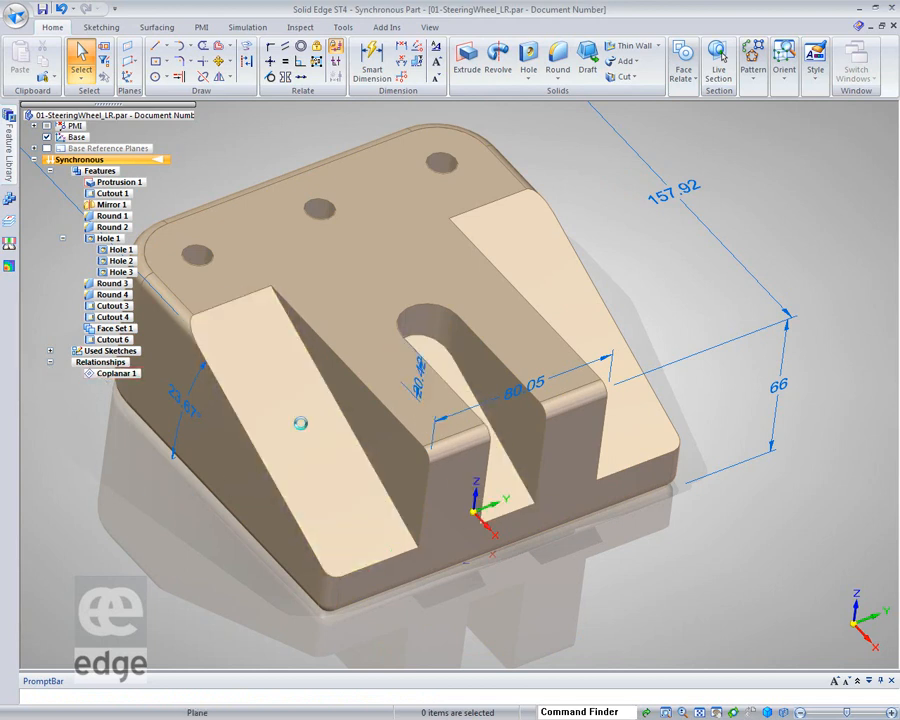
{"action": "left_click", "coordinate": [302, 421]}
{"action": "left_click", "coordinate": [379, 556]}
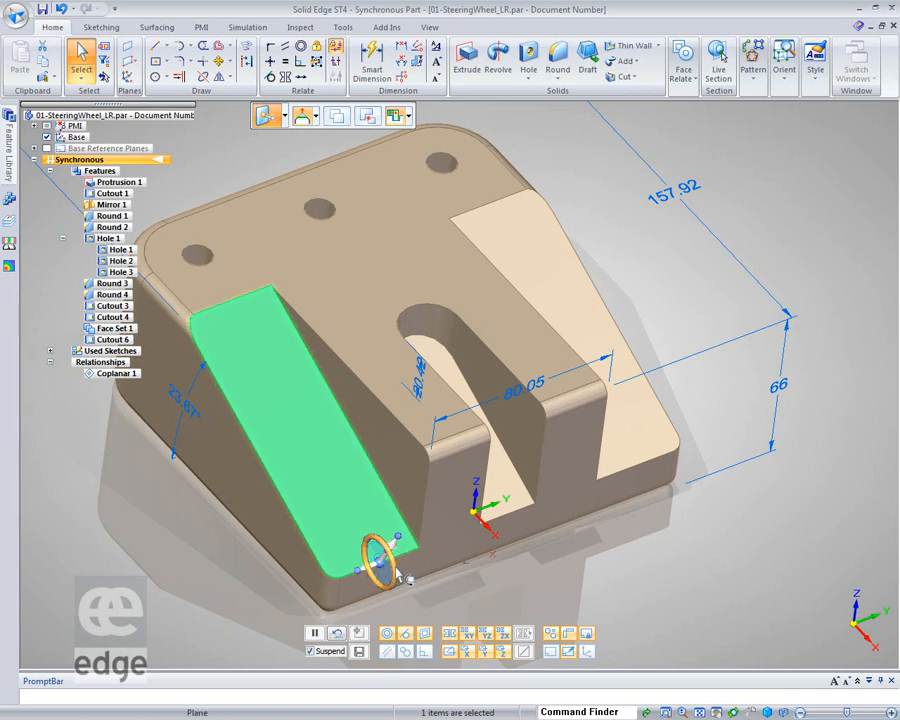
{"action": "left_click", "coordinate": [405, 577]}
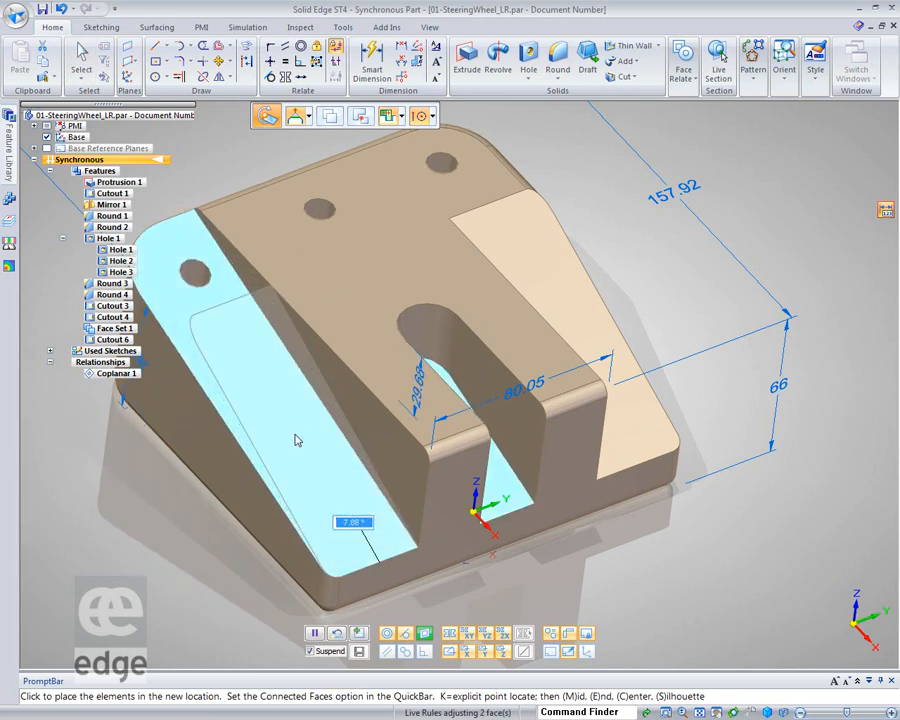
{"action": "left_click", "coordinate": [296, 440]}
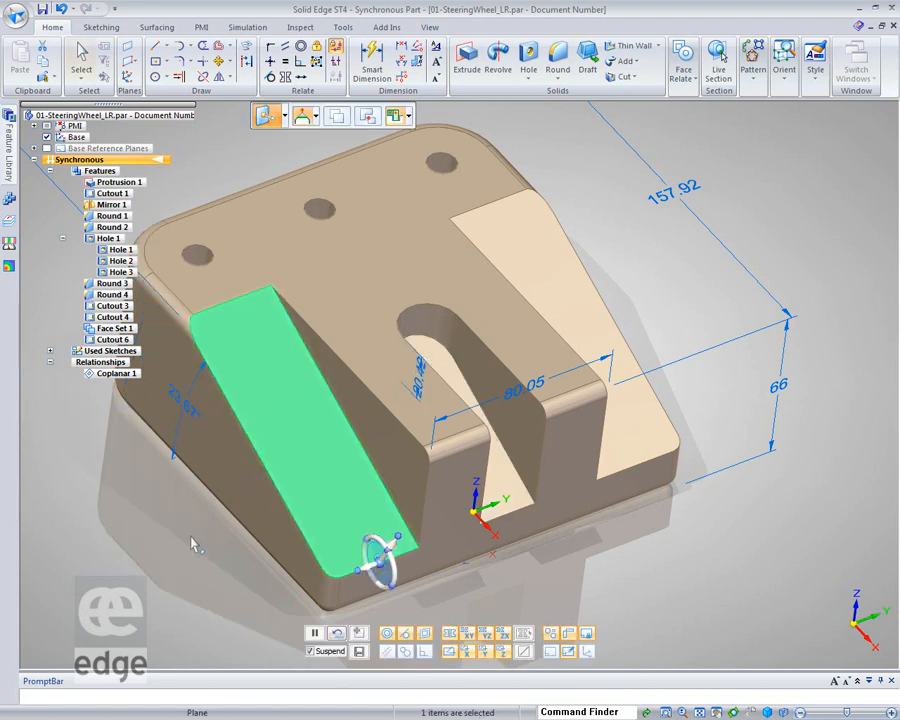
{"action": "left_click", "coordinate": [194, 538]}
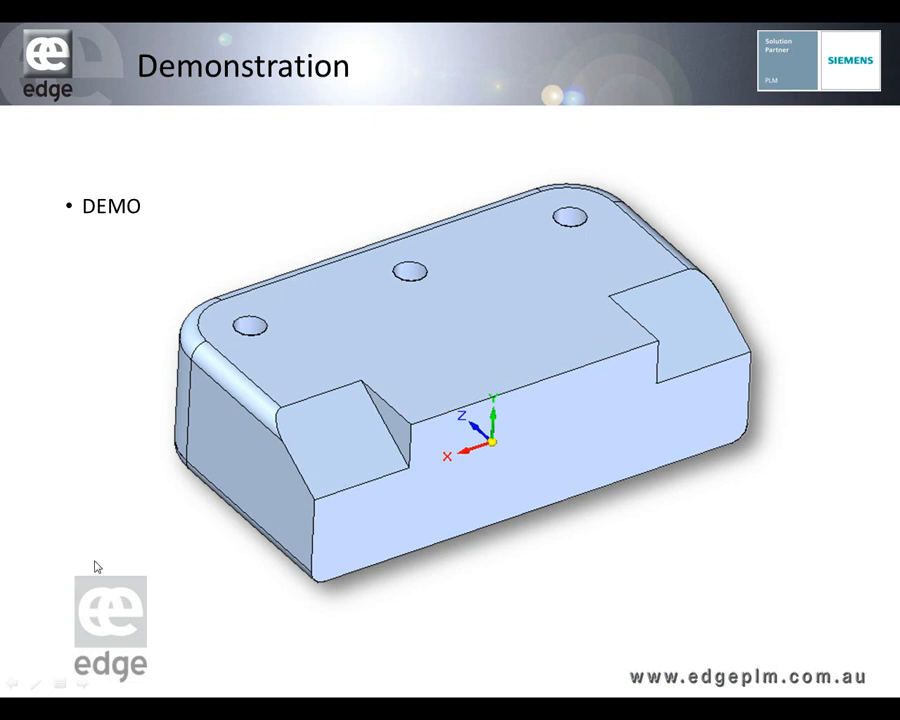
{"action": "left_click", "coordinate": [95, 562]}
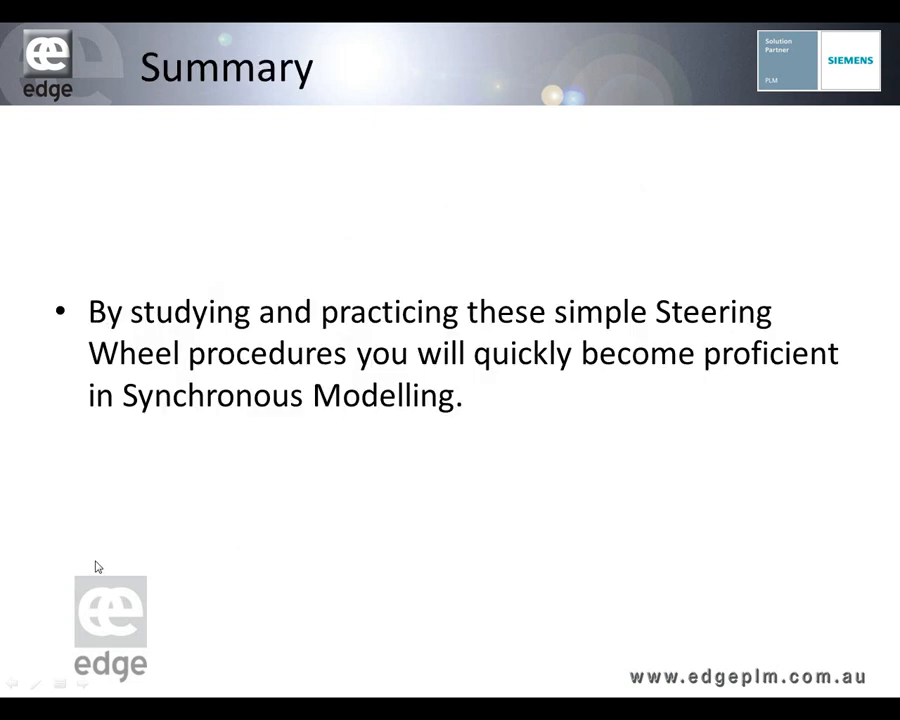